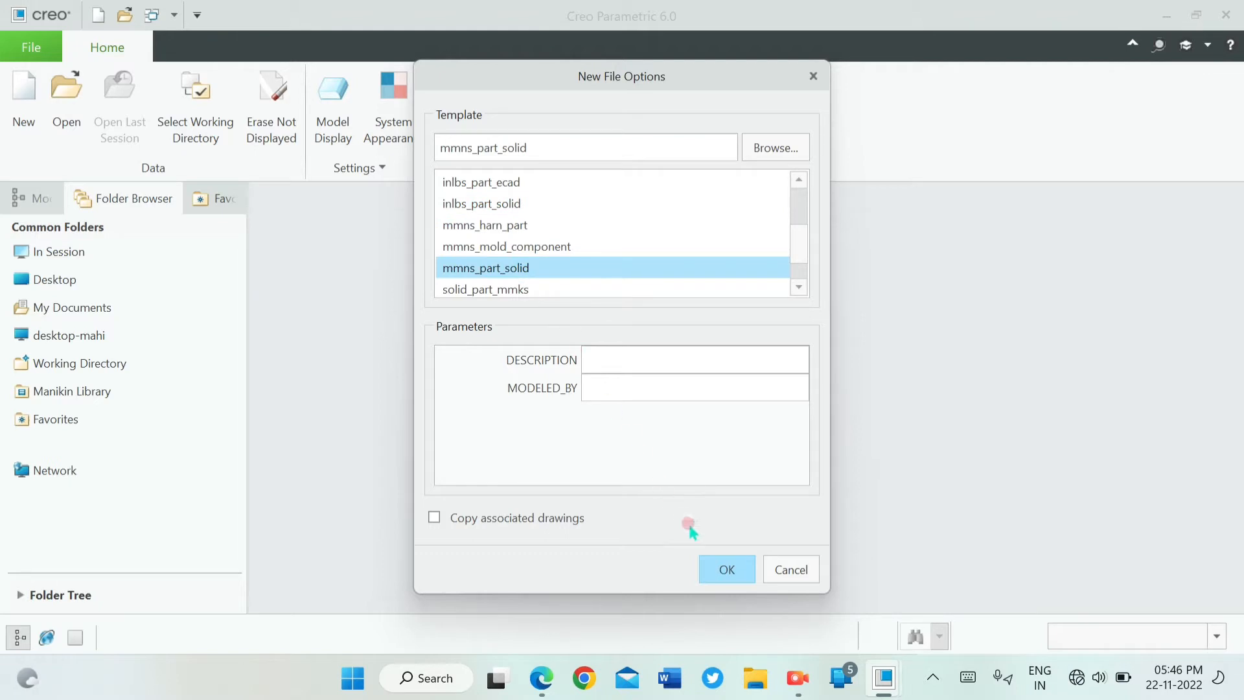
- Create the part from the mmns_part_solid template and start a sketch on the FRONT plane, viewed straight on
left_click(726, 568)
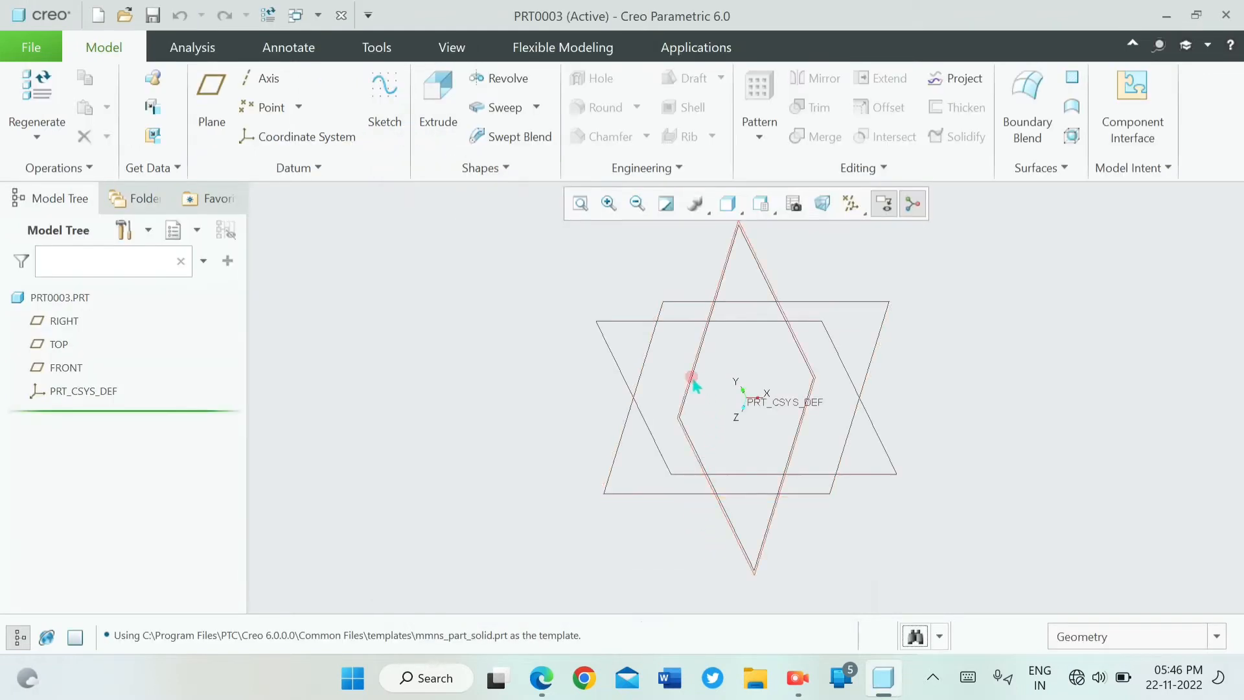
left_click(626, 324)
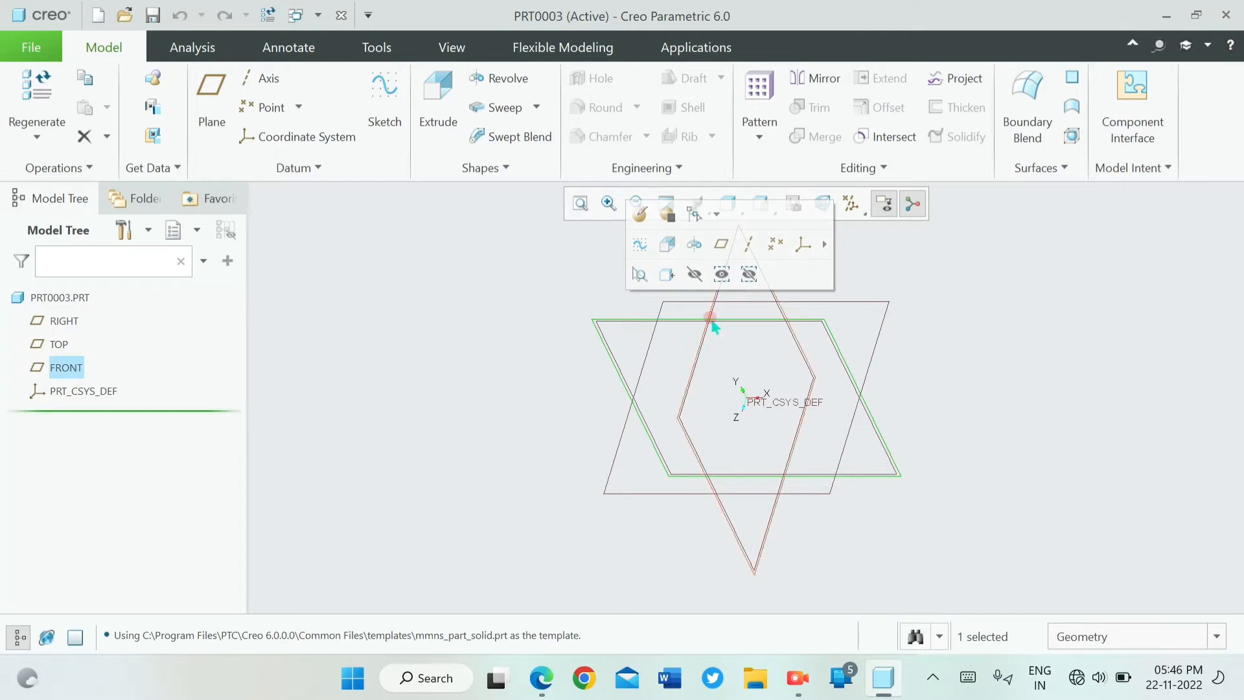
left_click(640, 245)
left_click(789, 205)
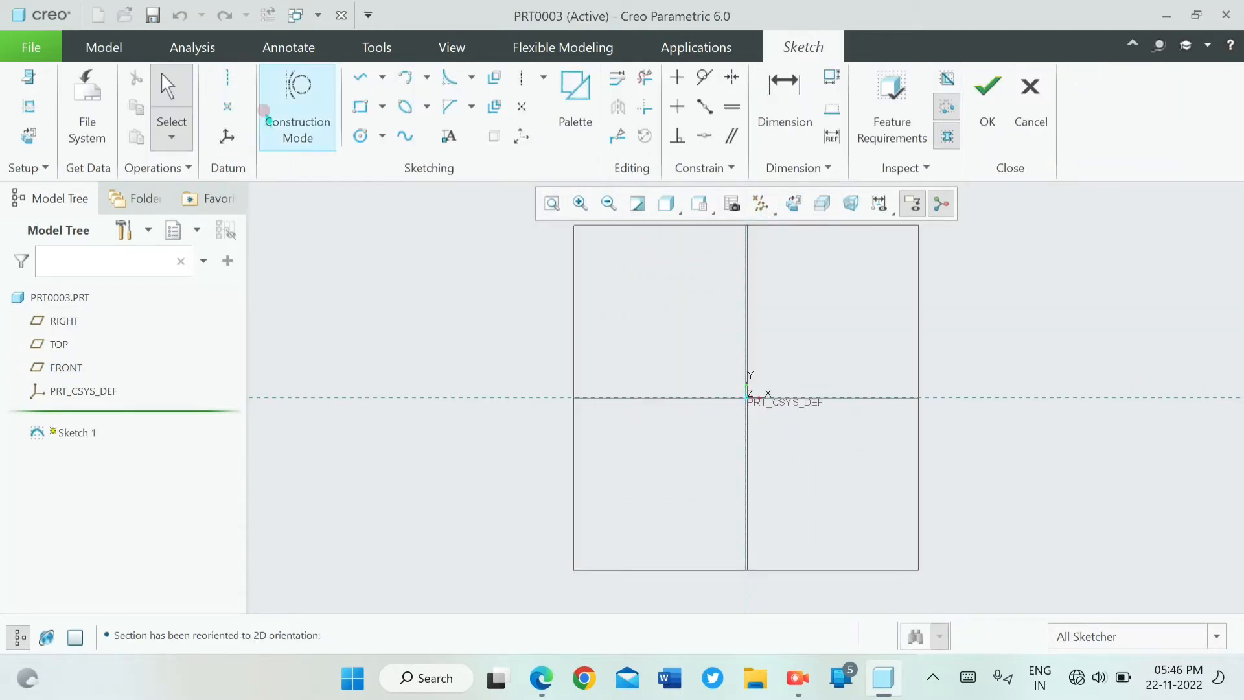
- Sketch two concentric circles centred on the origin, about 262 mm and 104 mm in diameter
left_click(360, 136)
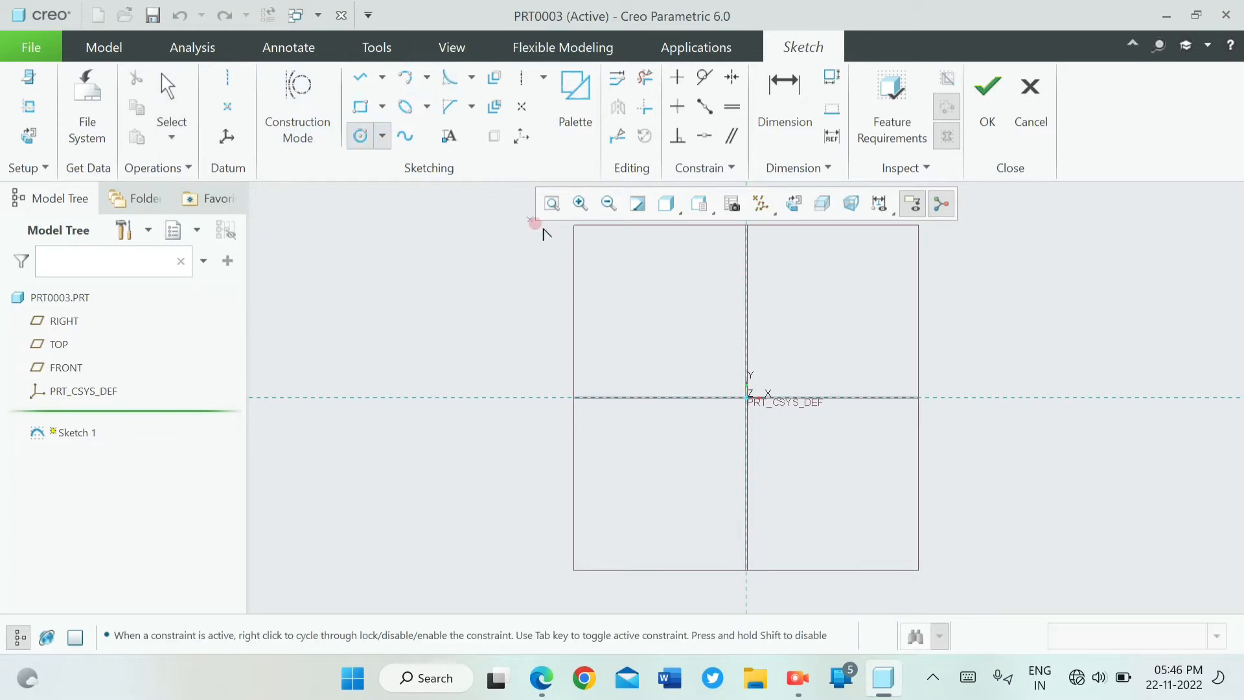
left_click(747, 398)
left_click(800, 459)
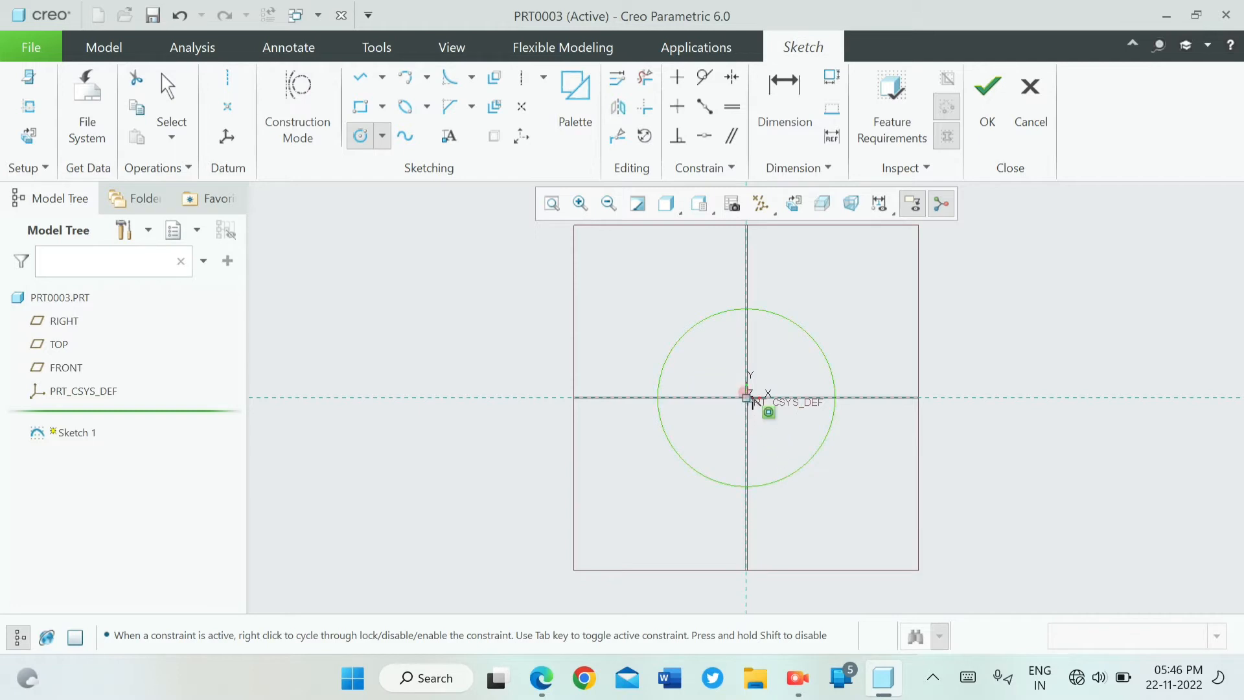
left_click(748, 397)
left_click(777, 416)
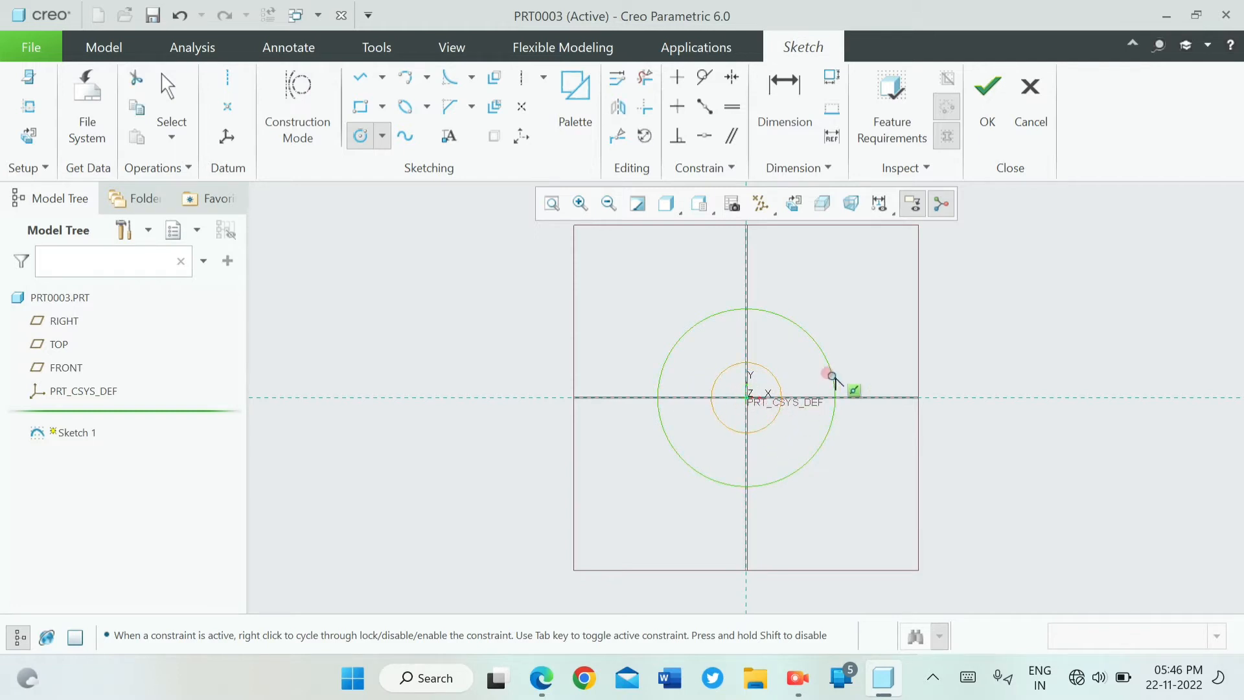
middle_click(852, 378)
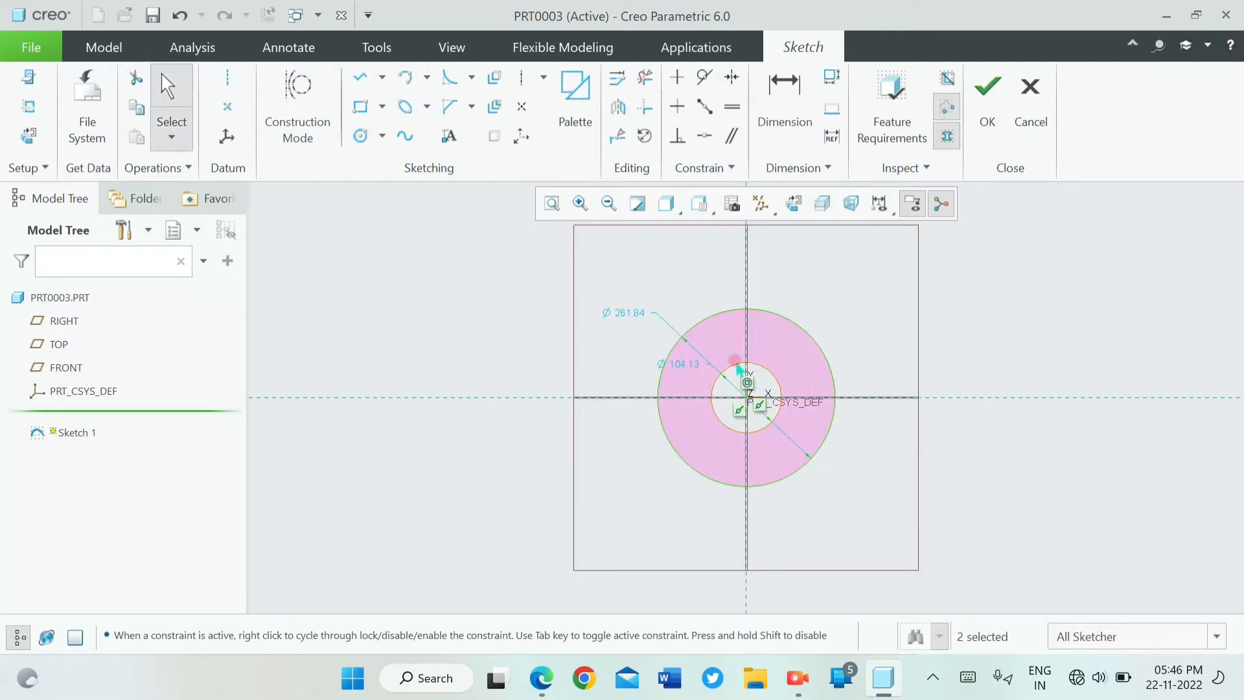
- Set the inner circle's diameter to 30 mm and the outer circle's to 90 mm, and finish the sketch
double_click(681, 367)
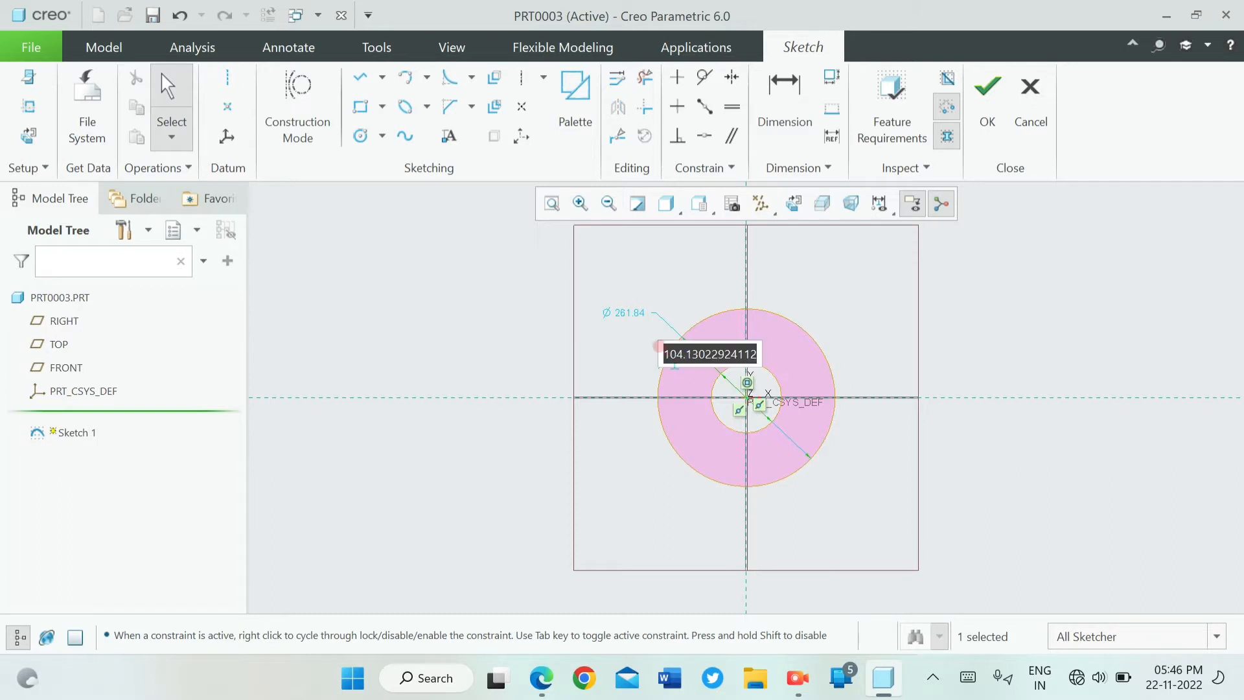
type("30")
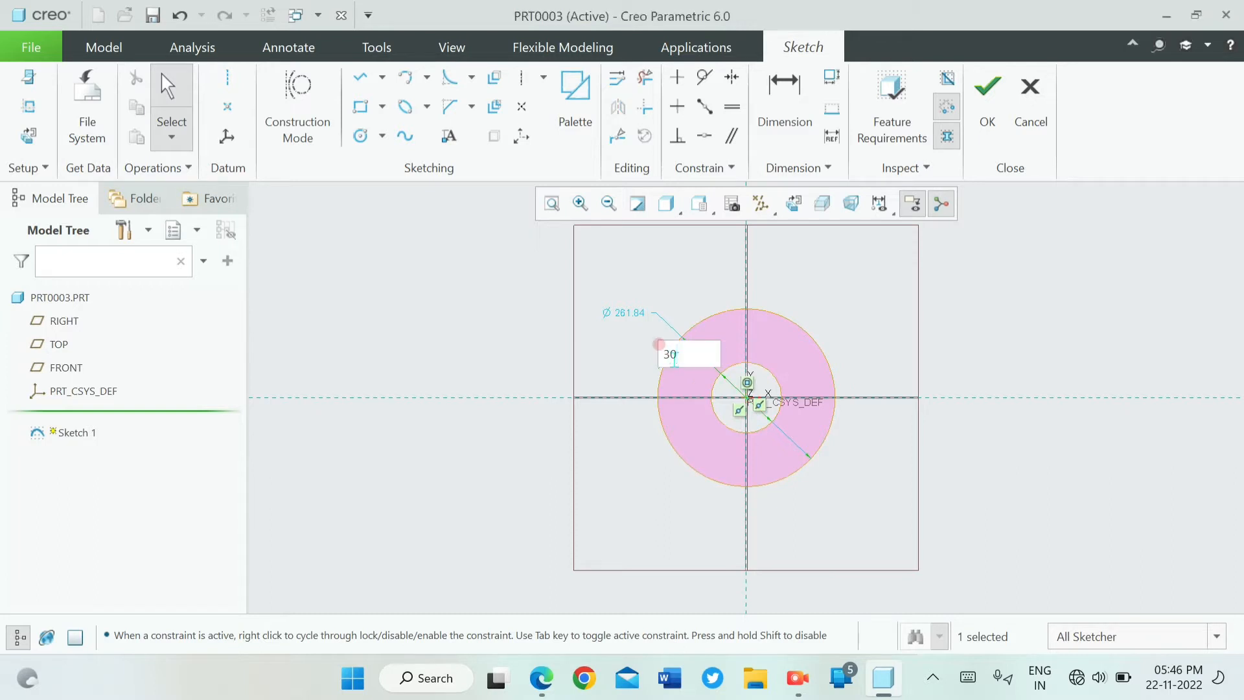
key("Return")
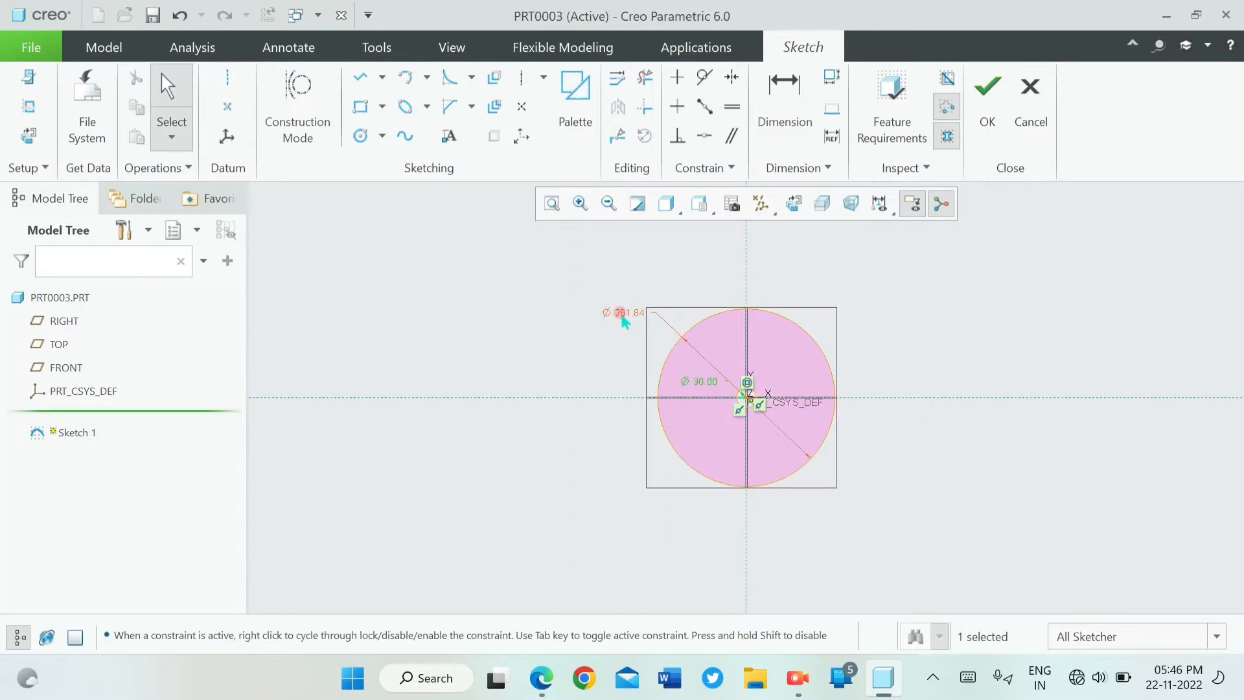
double_click(623, 314)
type("90")
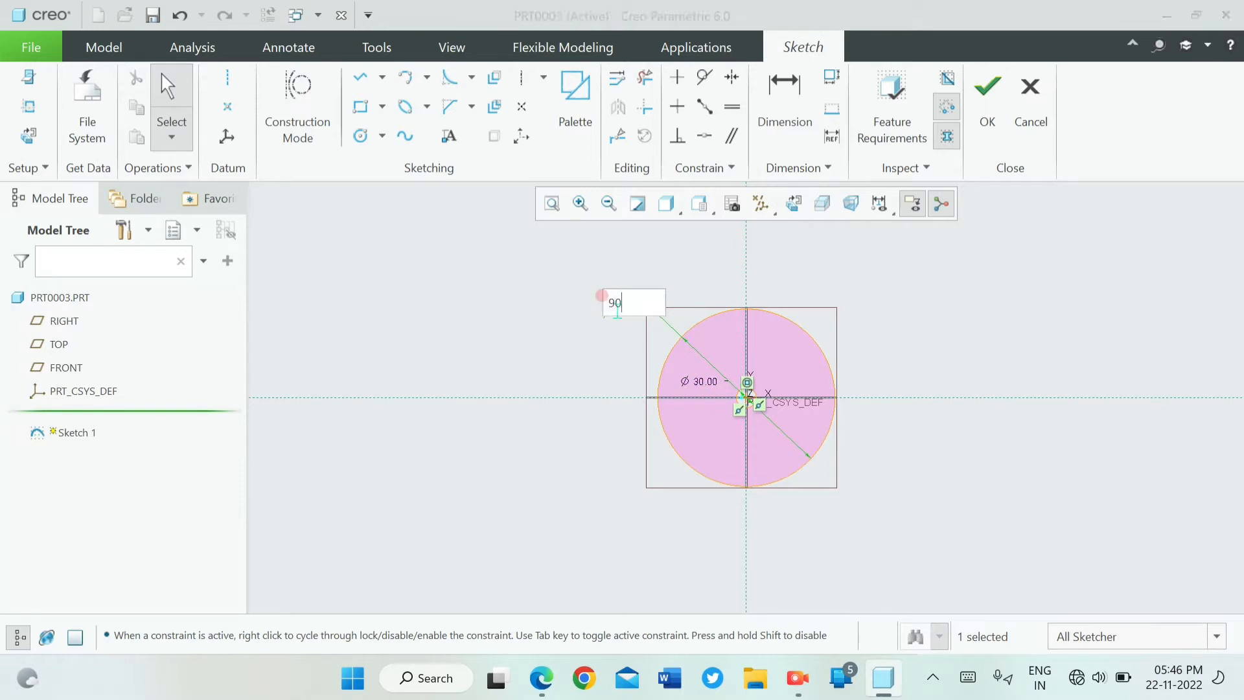
key("Return")
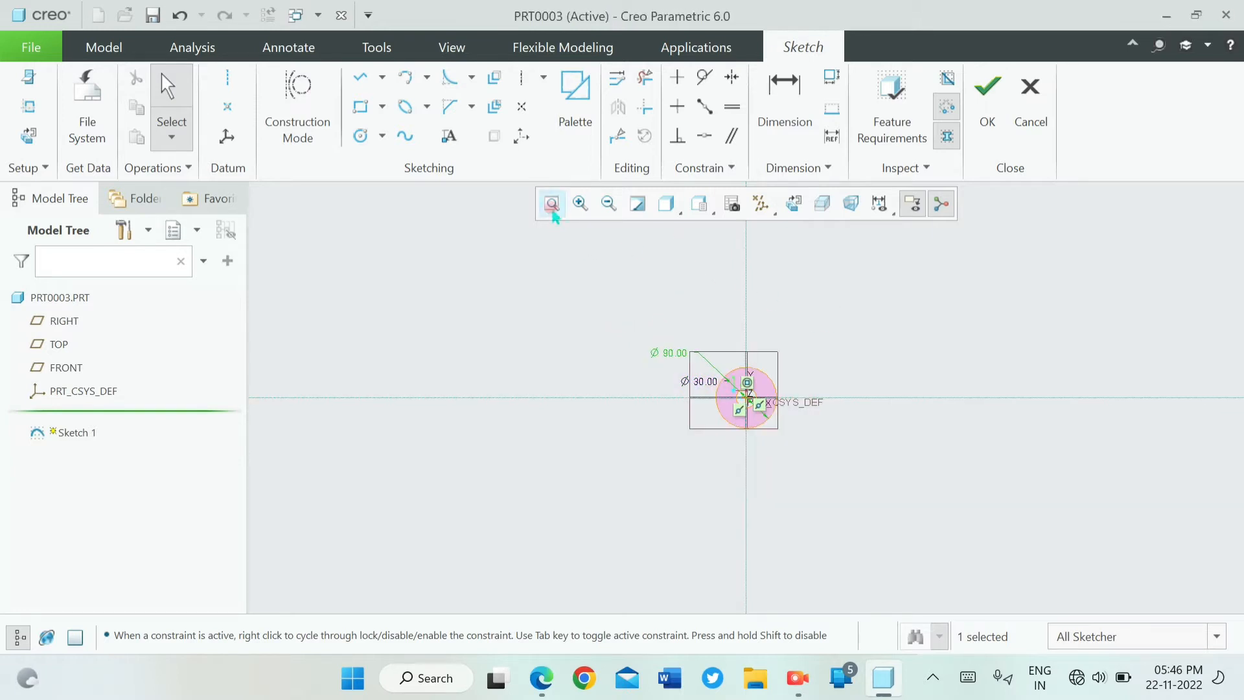
left_click(552, 204)
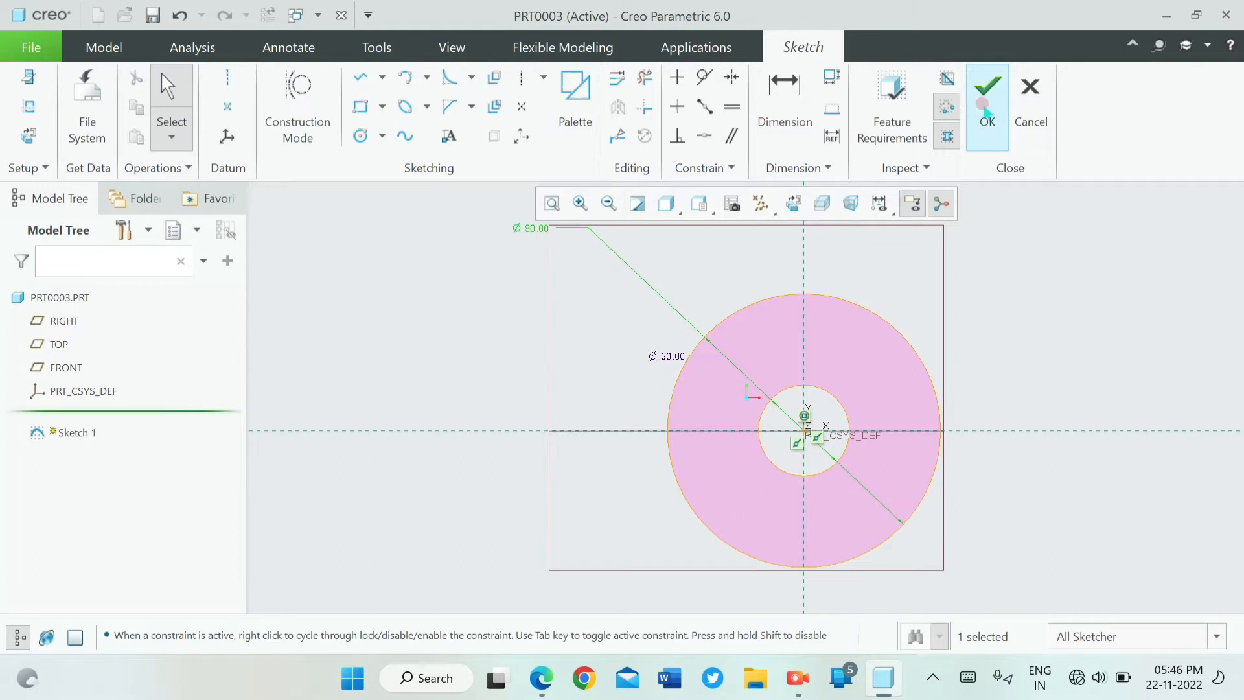
left_click(987, 107)
- Extrude the ring sketch as a solid 14.2 mm deep, checking the flange thickness in the 3.pdf drawing in Edge
left_click(431, 120)
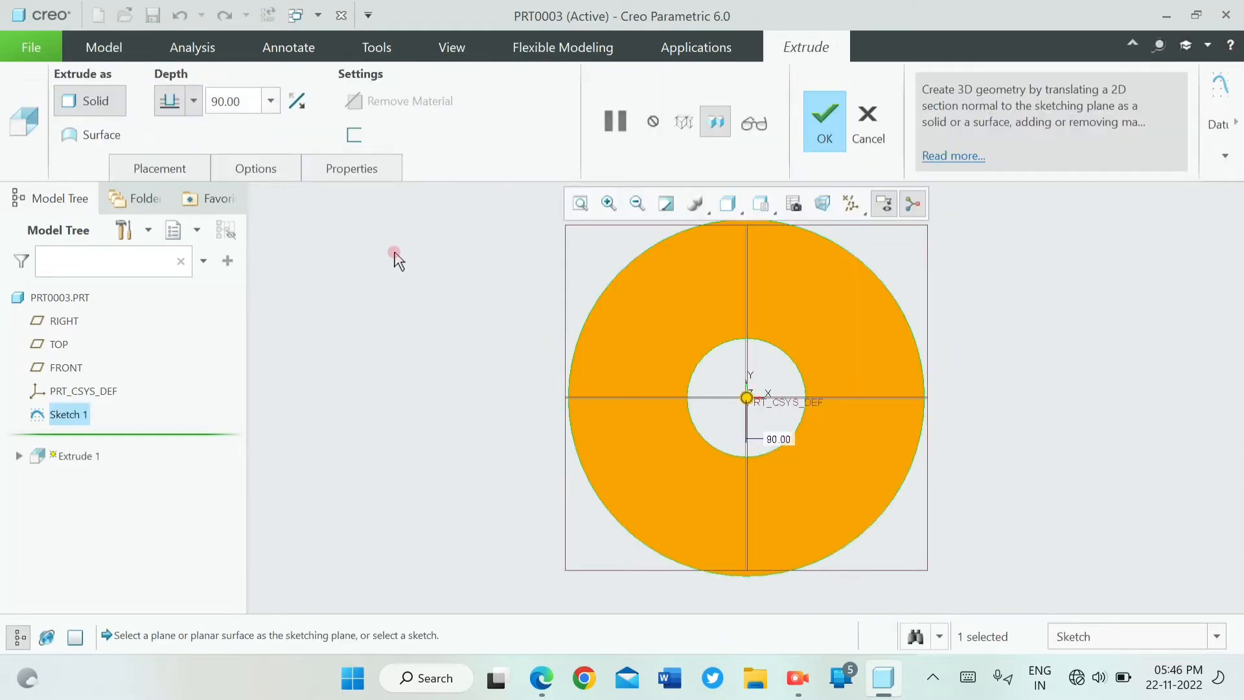
double_click(242, 101)
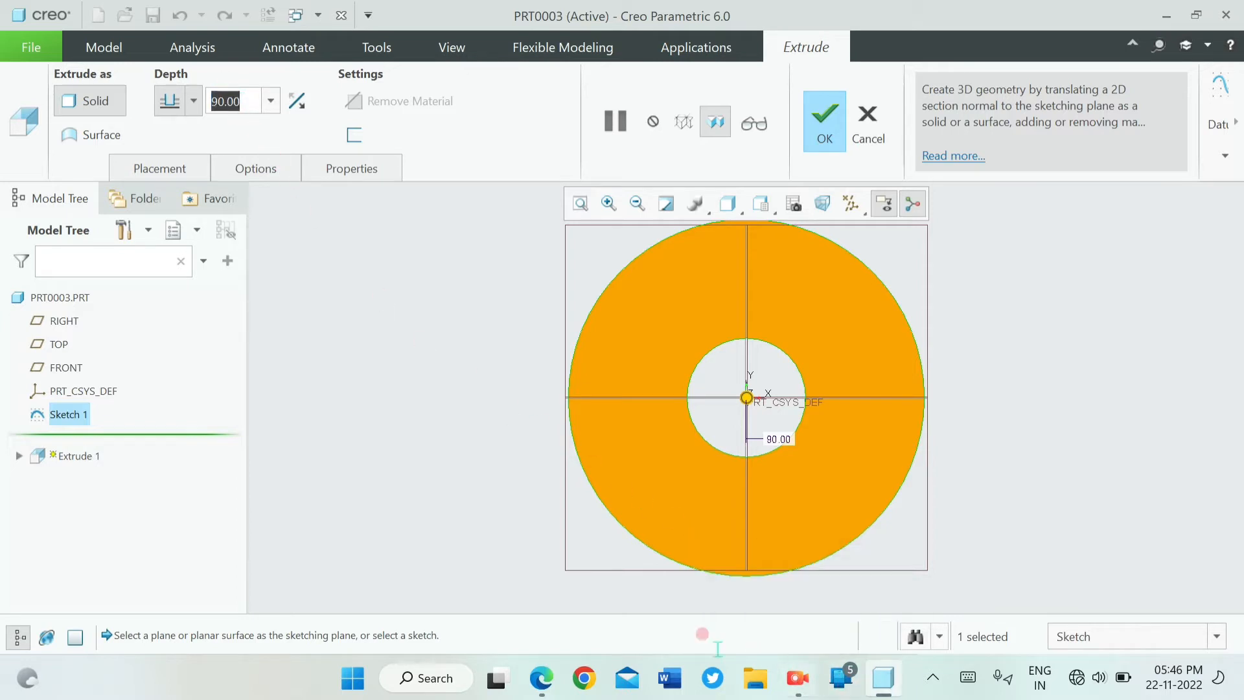
left_click(542, 678)
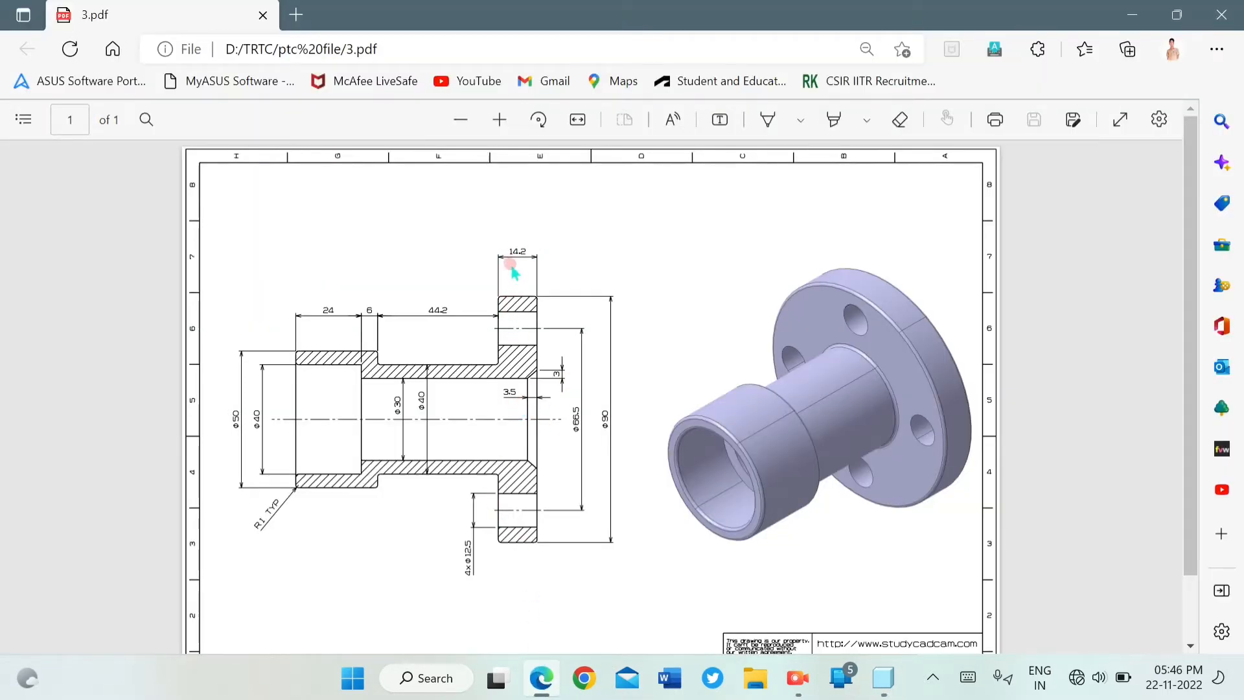
mouse_move(883, 678)
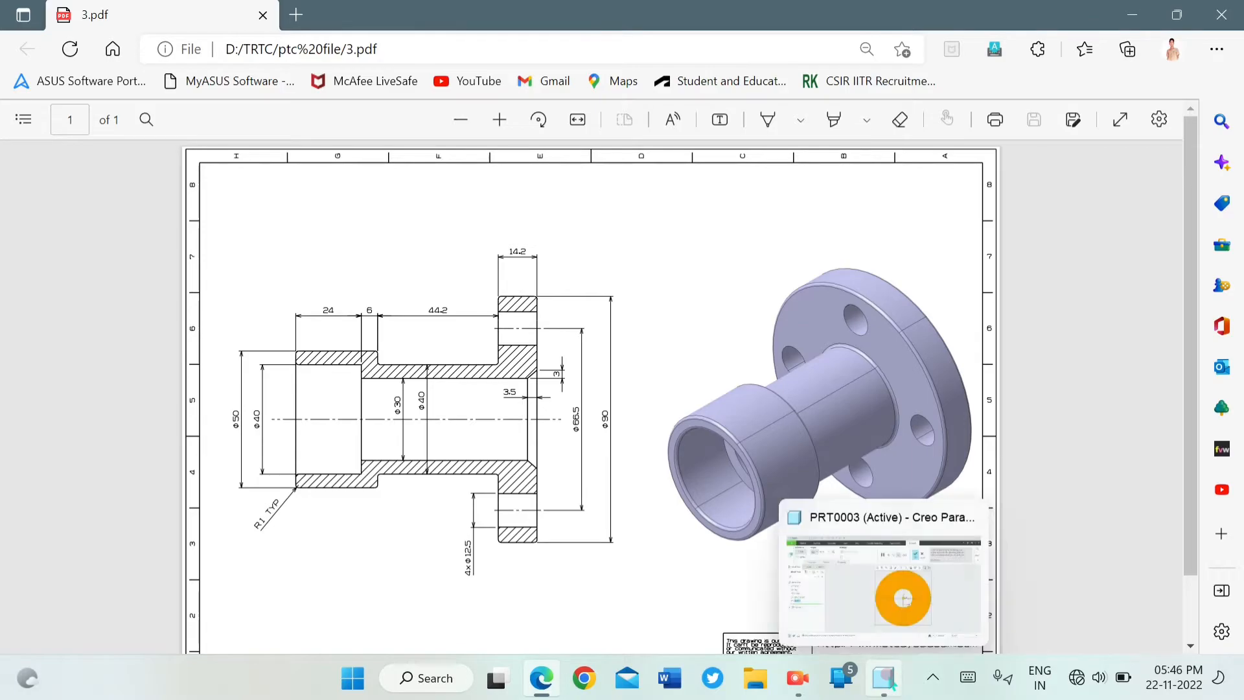
left_click(875, 609)
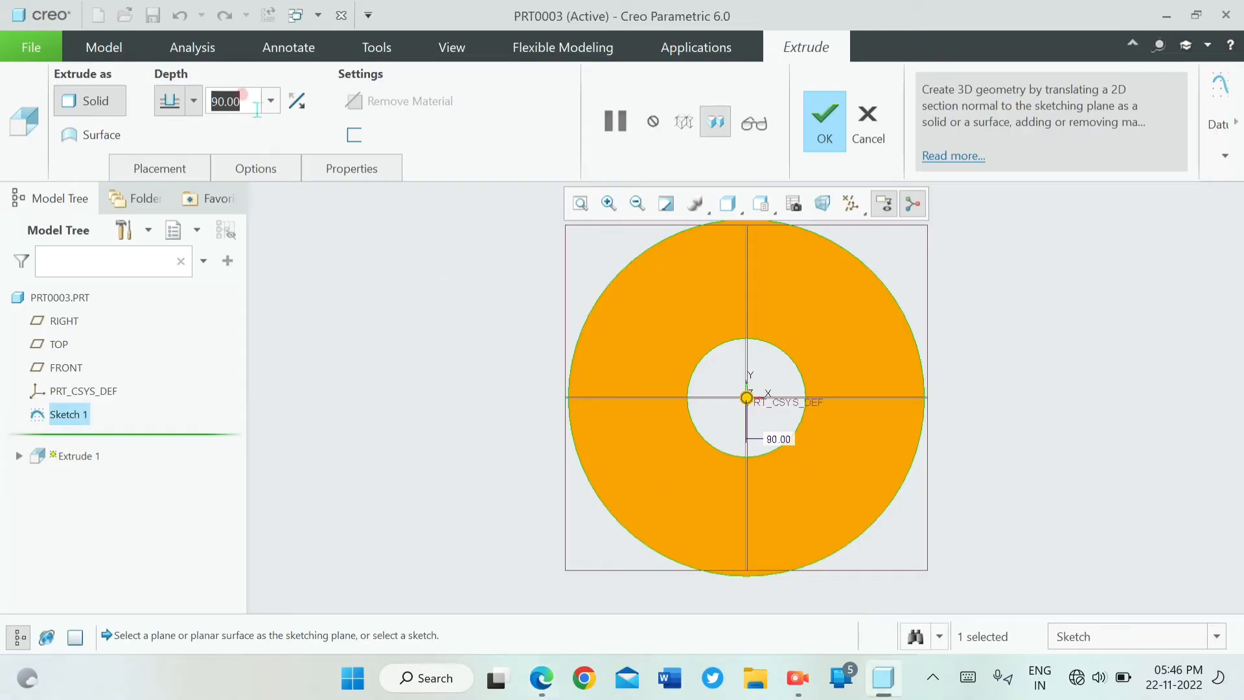
type("1")
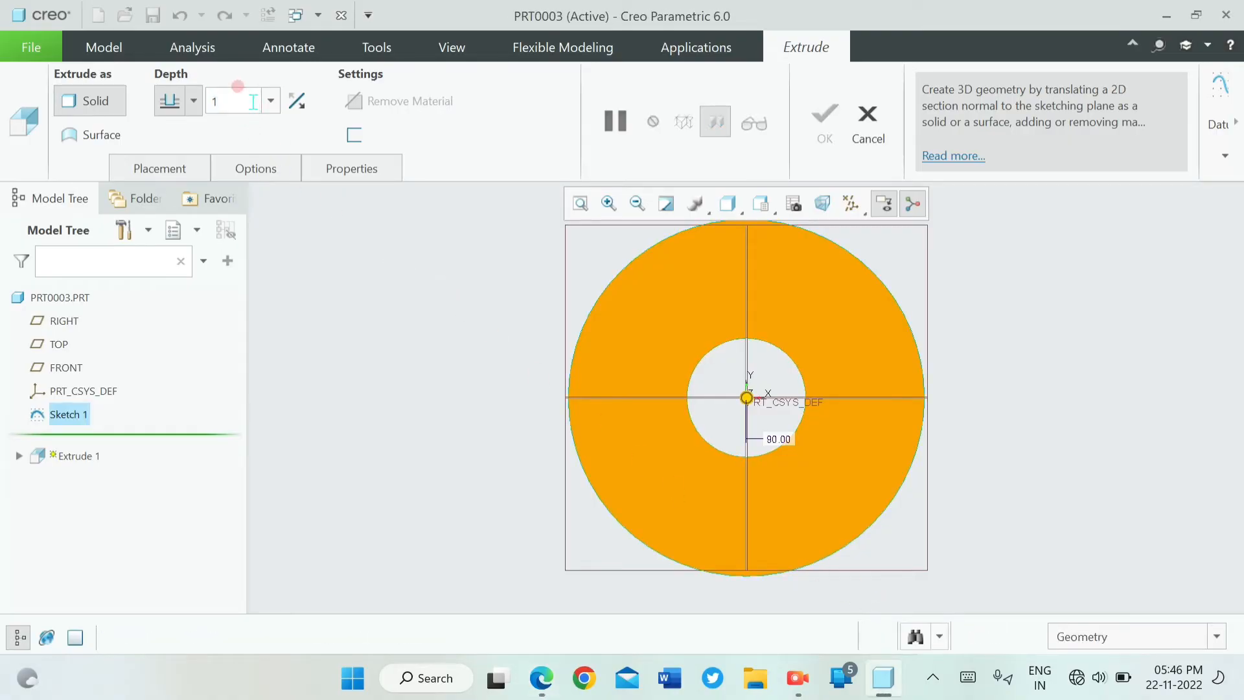
type("4.2")
left_click(366, 280)
left_click(376, 267)
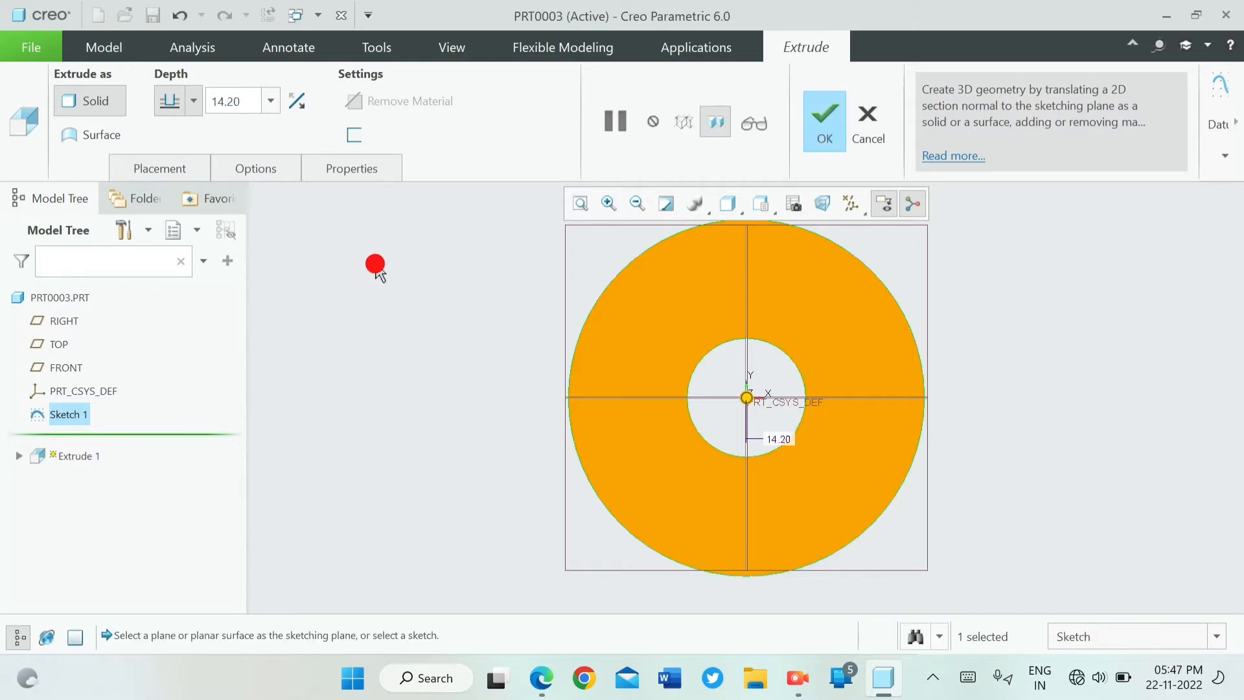
mouse_move(540, 305)
middle_mouse_down()
mouse_move(562, 293)
mouse_move(574, 302)
middle_mouse_up()
left_click(815, 125)
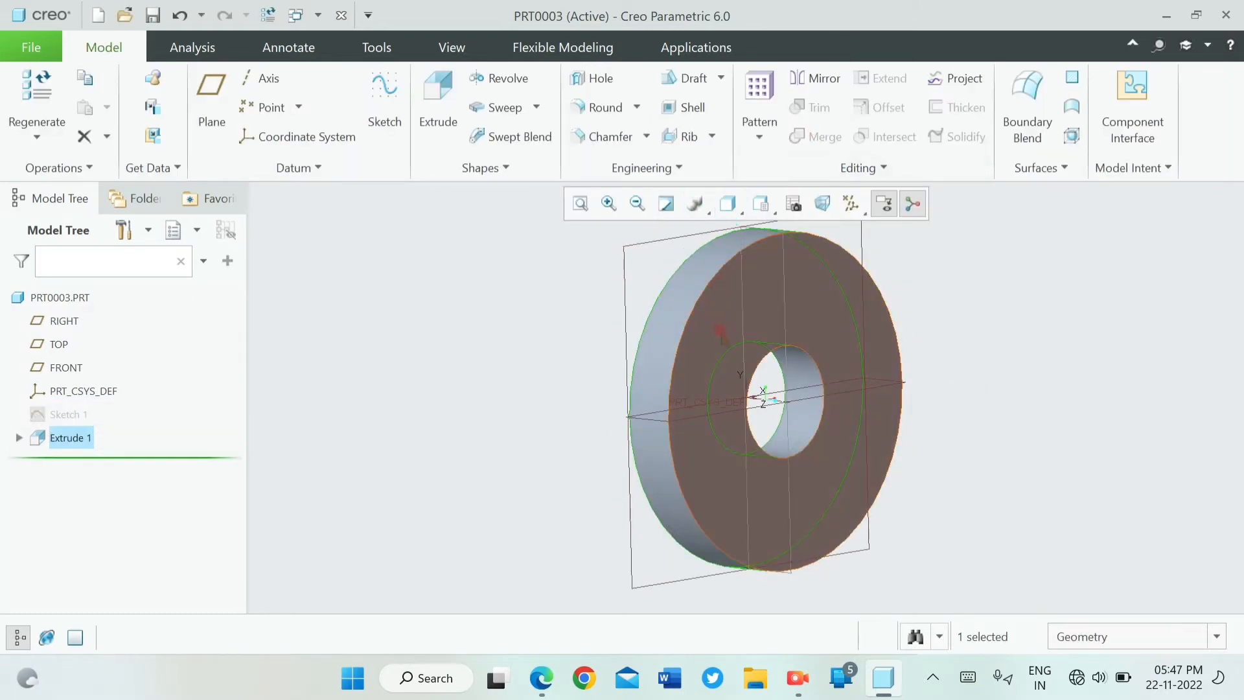
- Start a sketch on the flange's front face and check the pipe section's diameters in the 3.pdf drawing in Edge
left_click(719, 331)
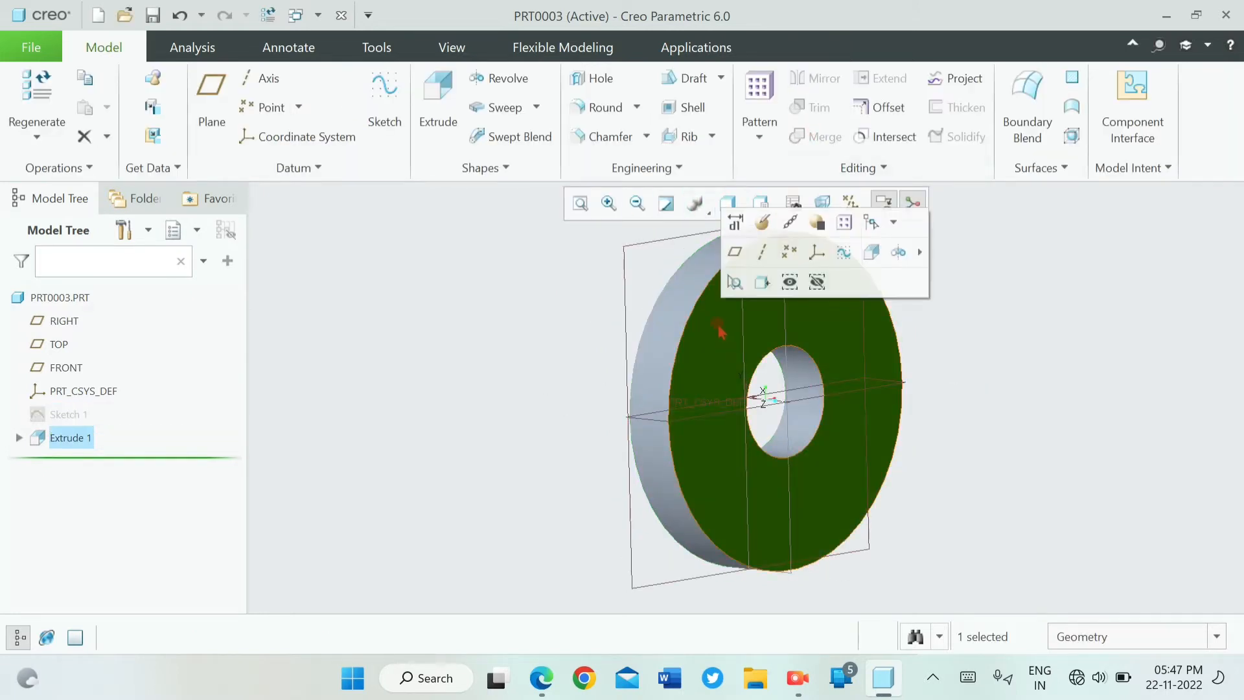
left_click(839, 250)
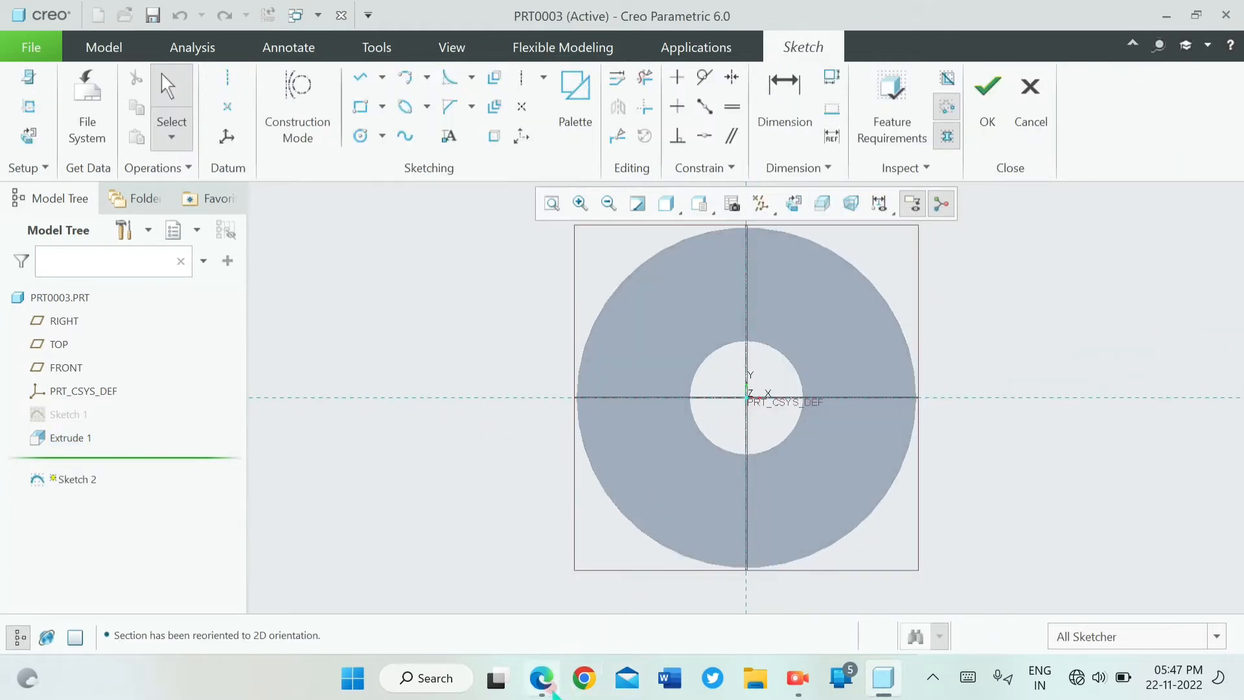
left_click(541, 678)
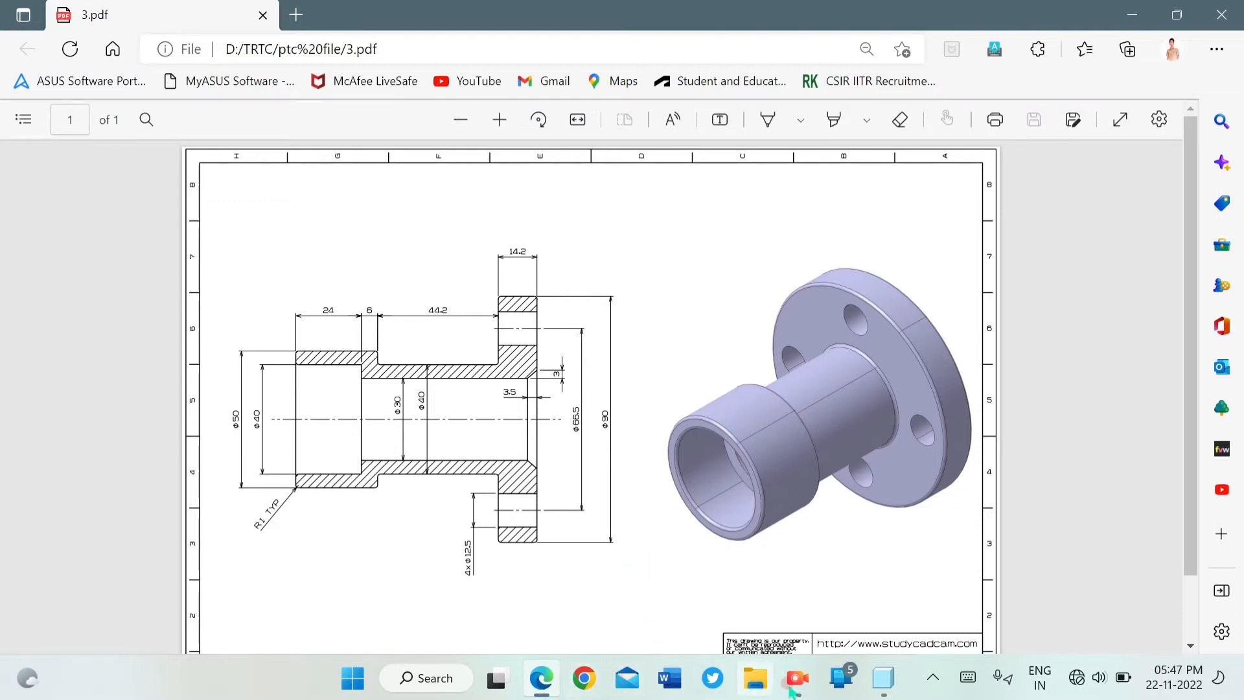
mouse_move(816, 689)
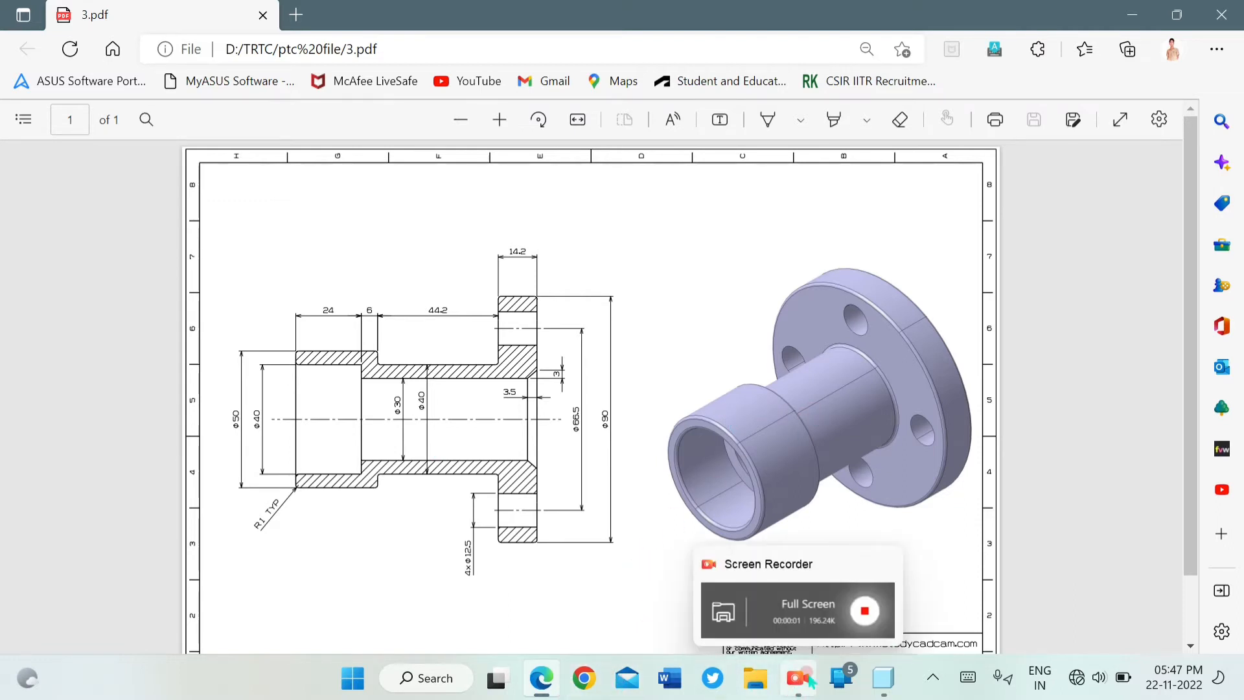
left_click(884, 678)
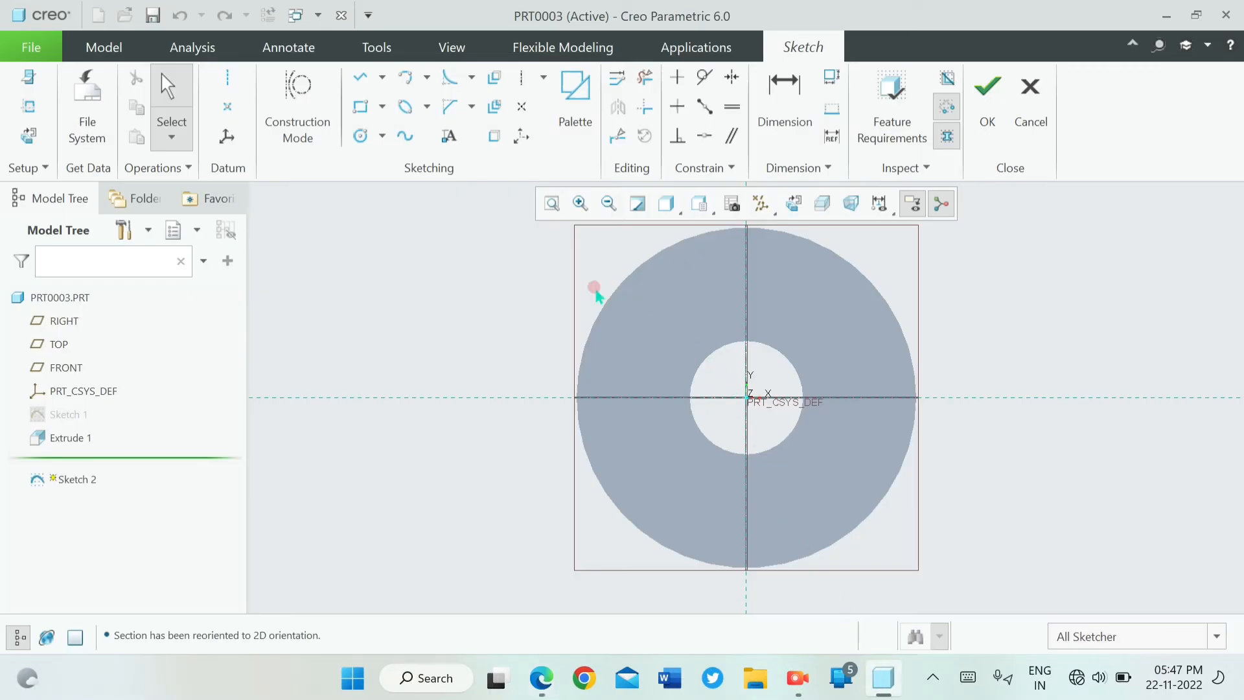
- Sketch two circles centred on the origin: an outer one about 38 mm in diameter and an inner one matching the bore edge
left_click(360, 135)
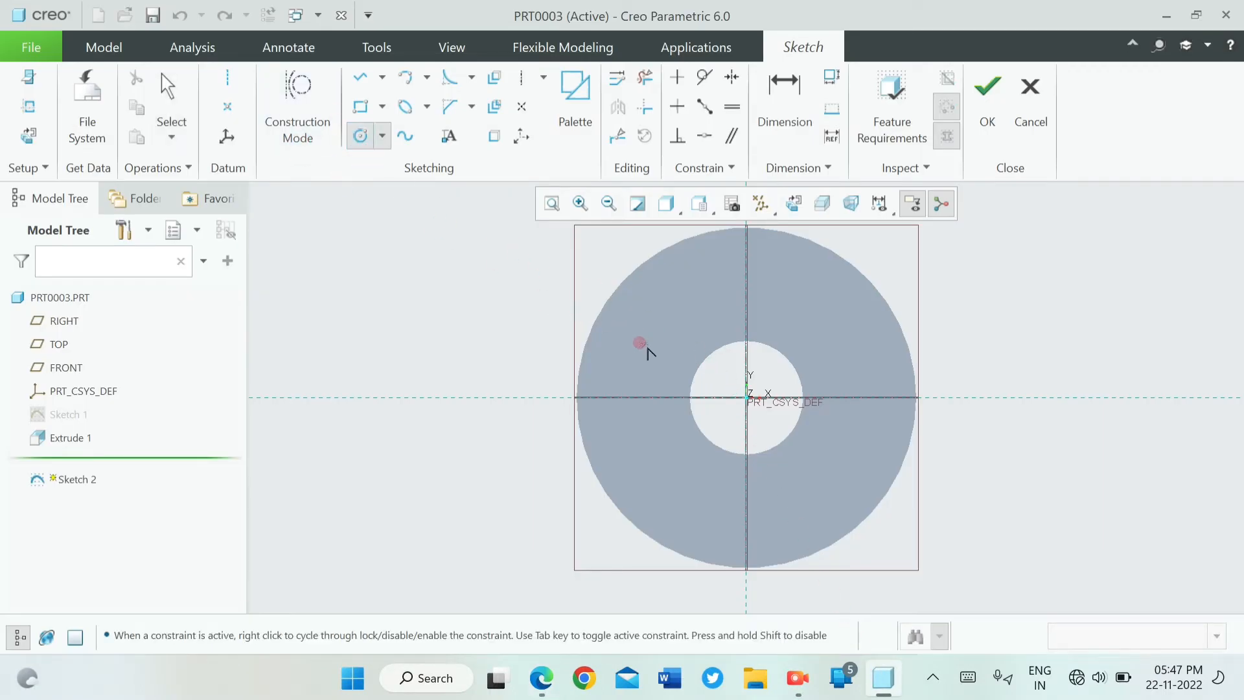
left_click(747, 396)
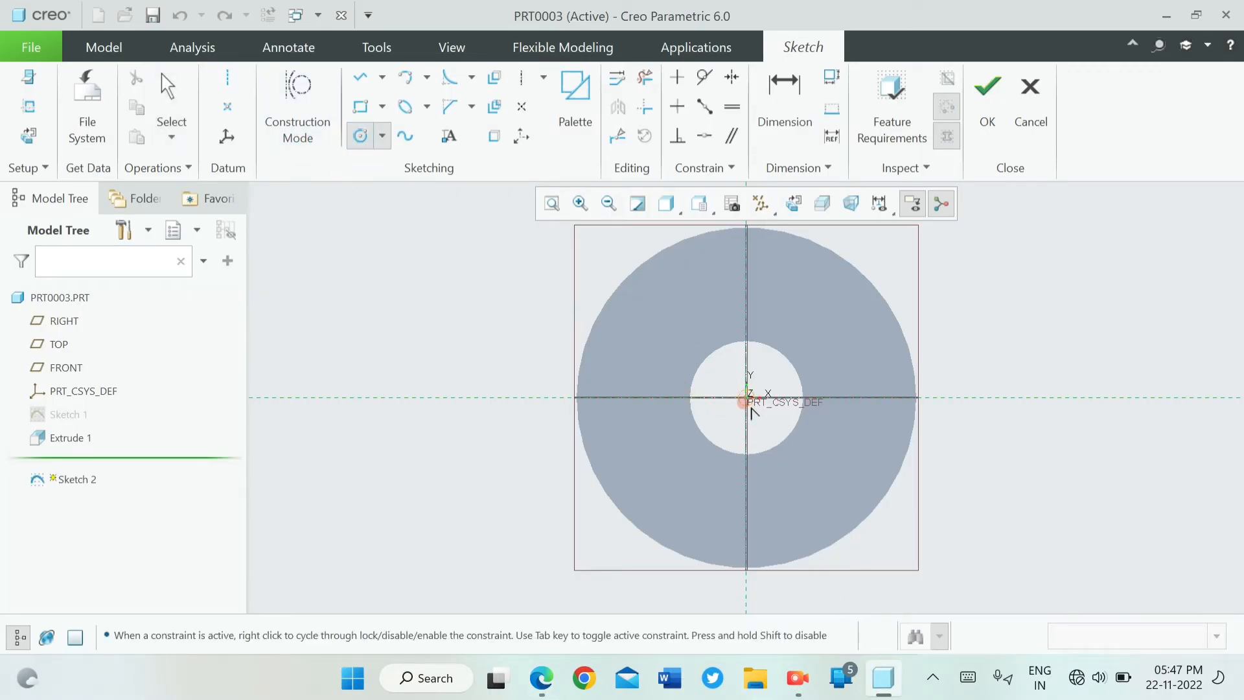
left_click(793, 447)
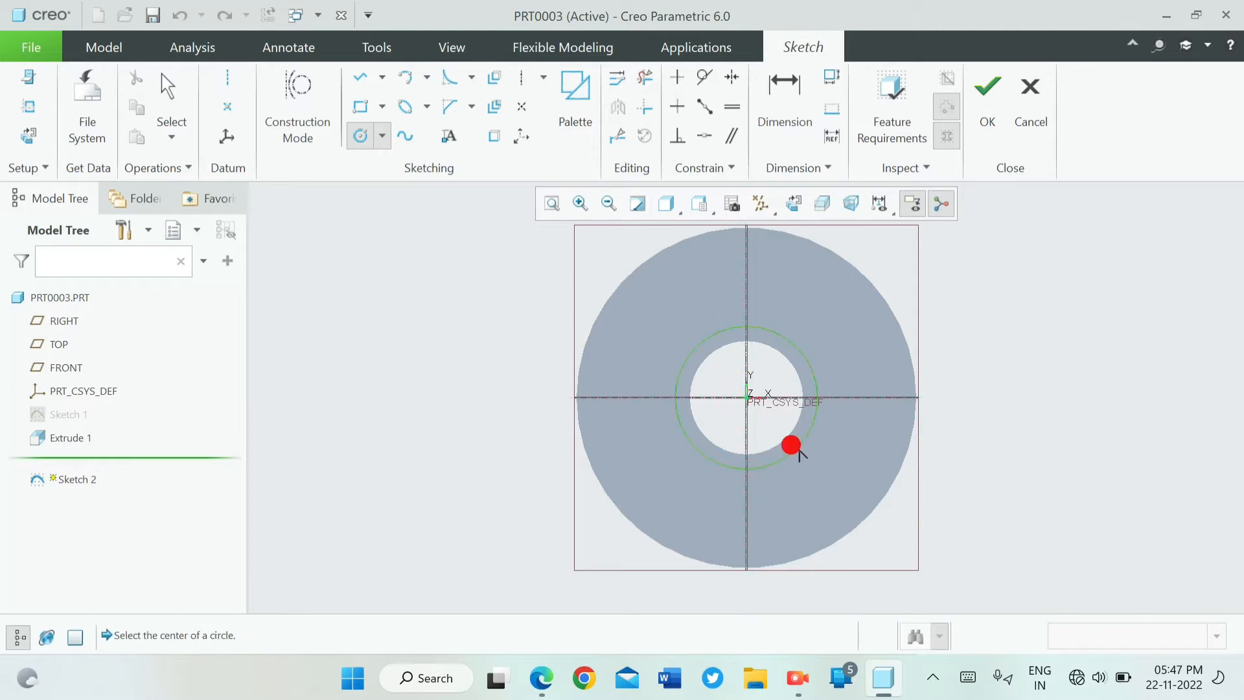
left_click(748, 397)
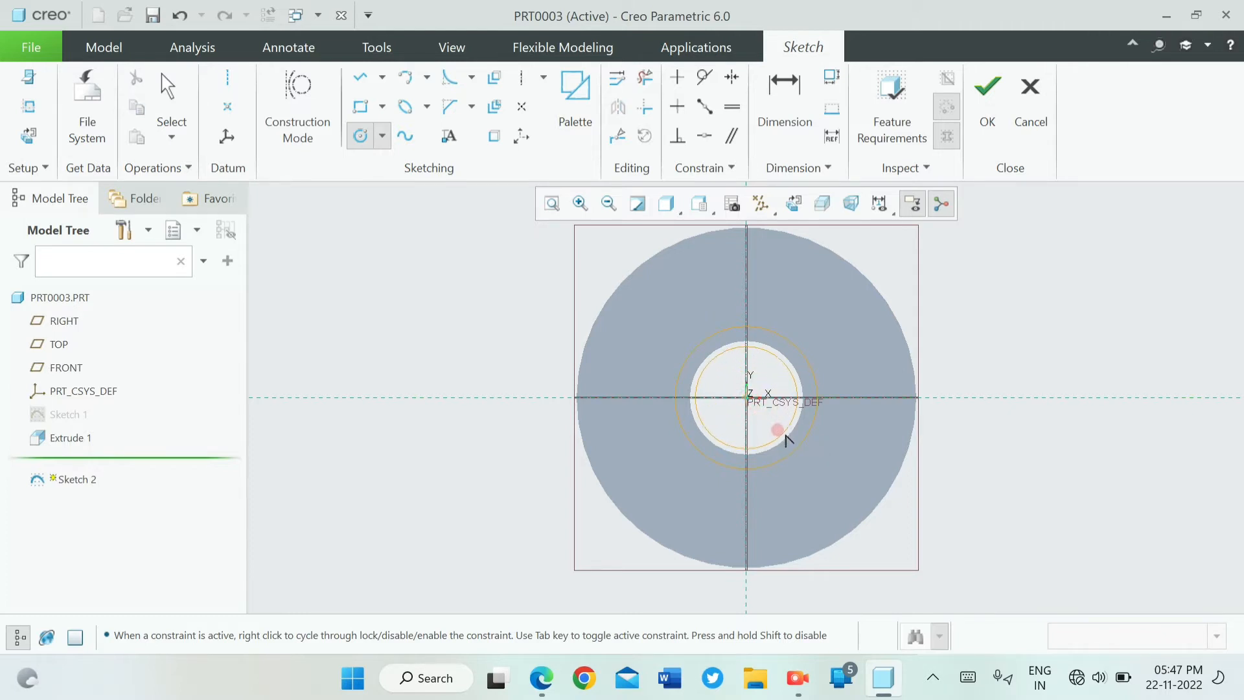
left_click(791, 441)
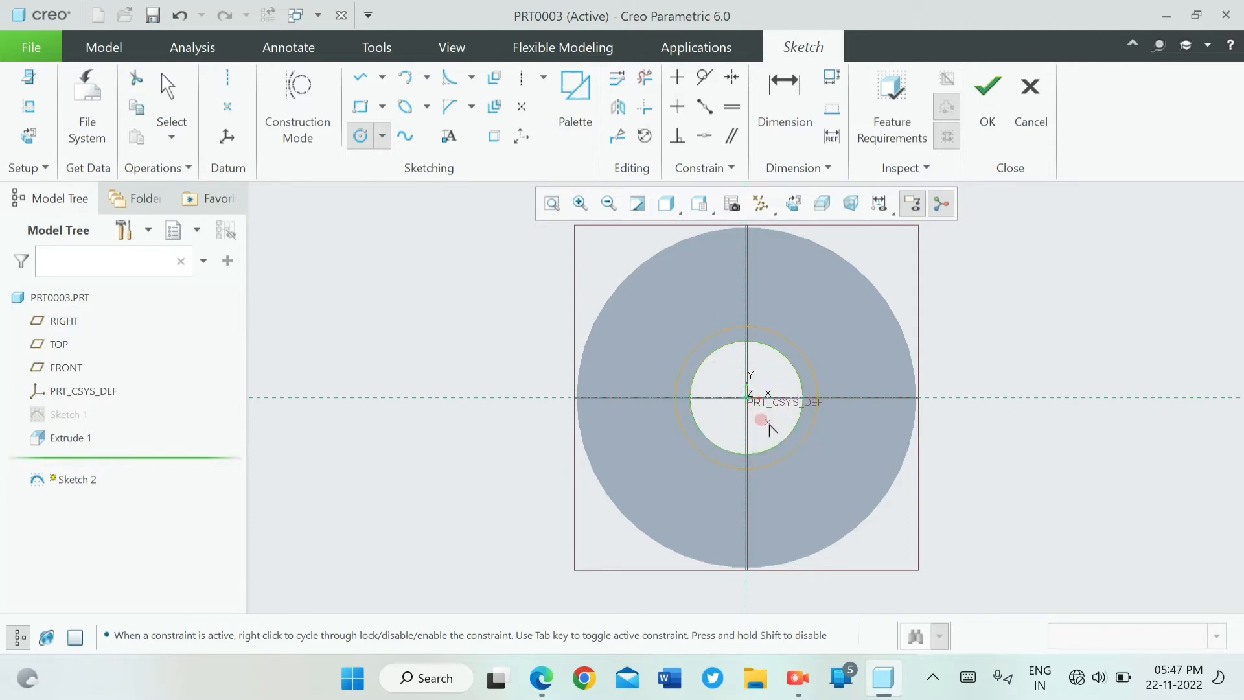
middle_click(730, 387)
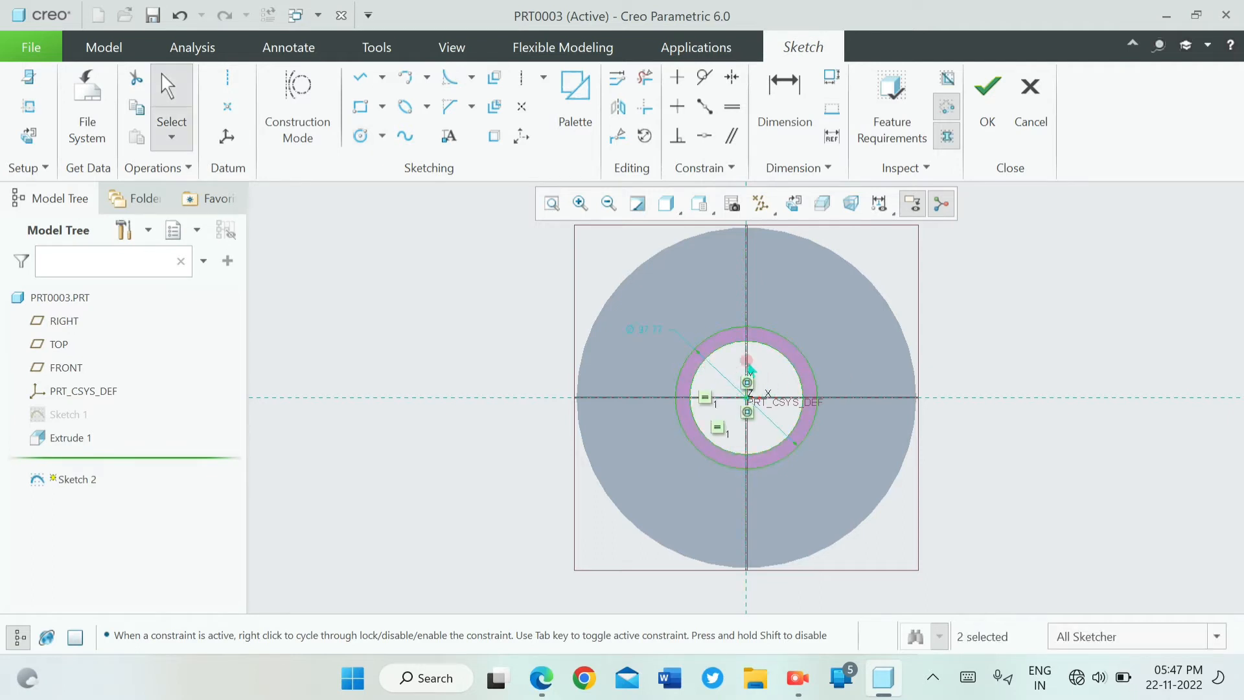
- Set the outer circle's diameter to 40 mm in the sketch on the flange face
double_click(642, 330)
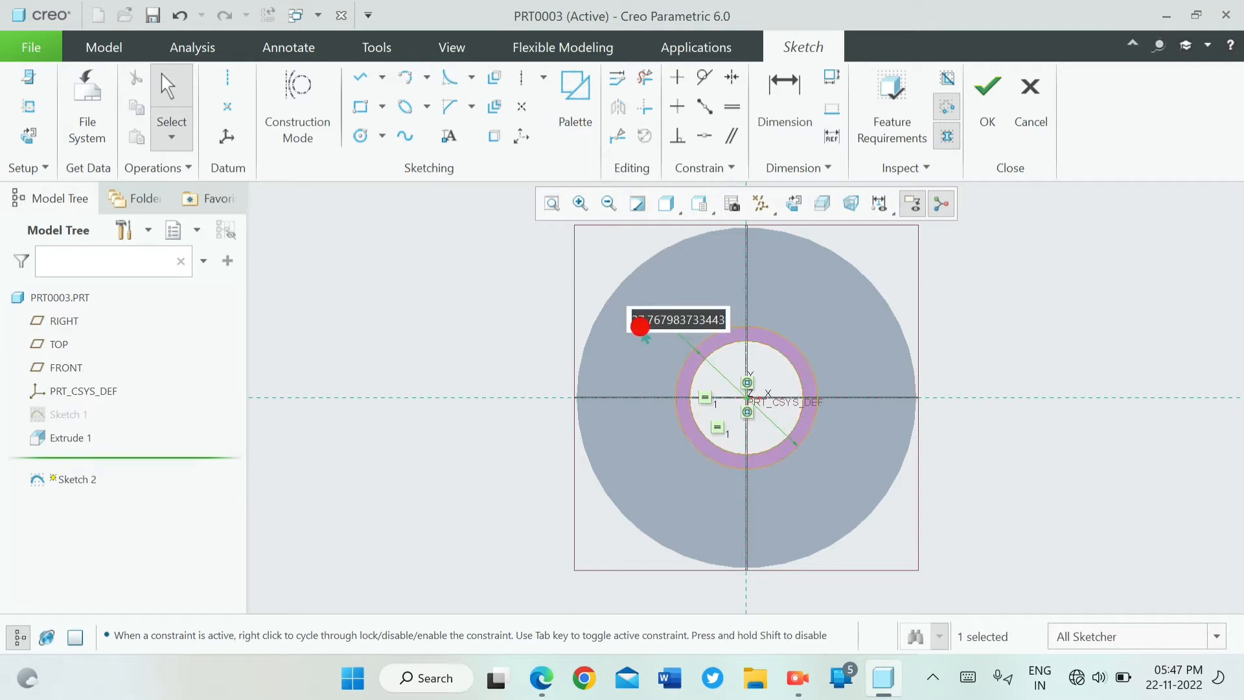
type("40")
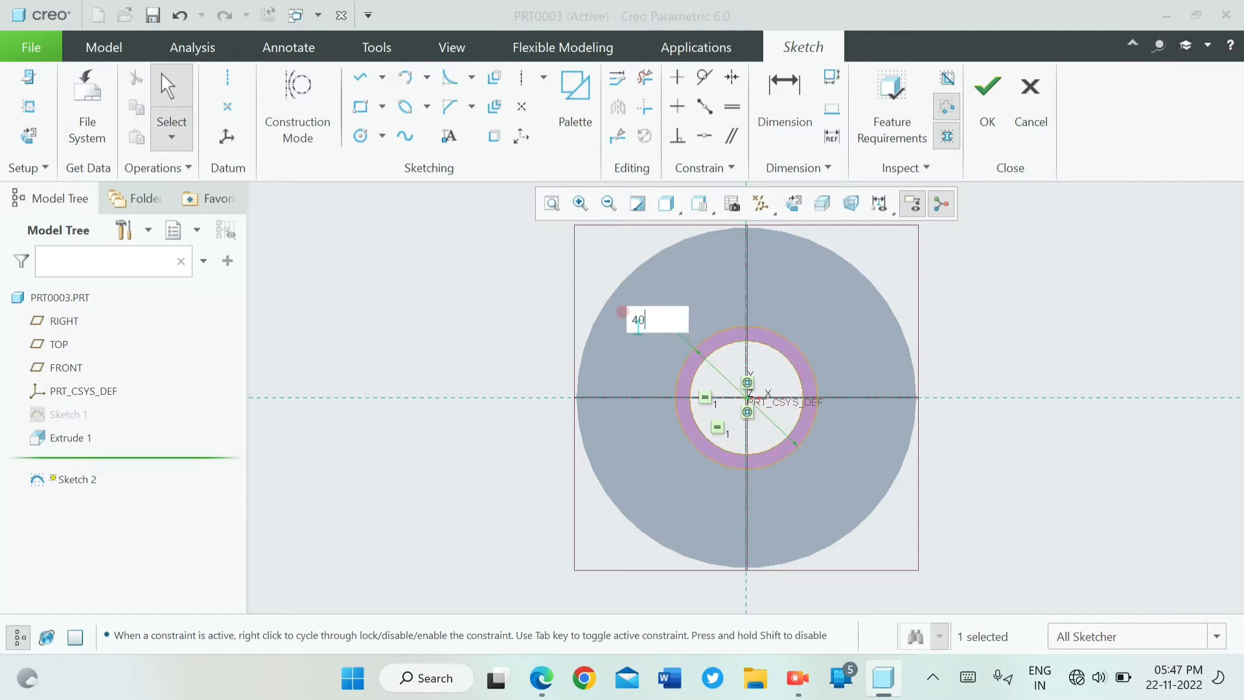
key("Return")
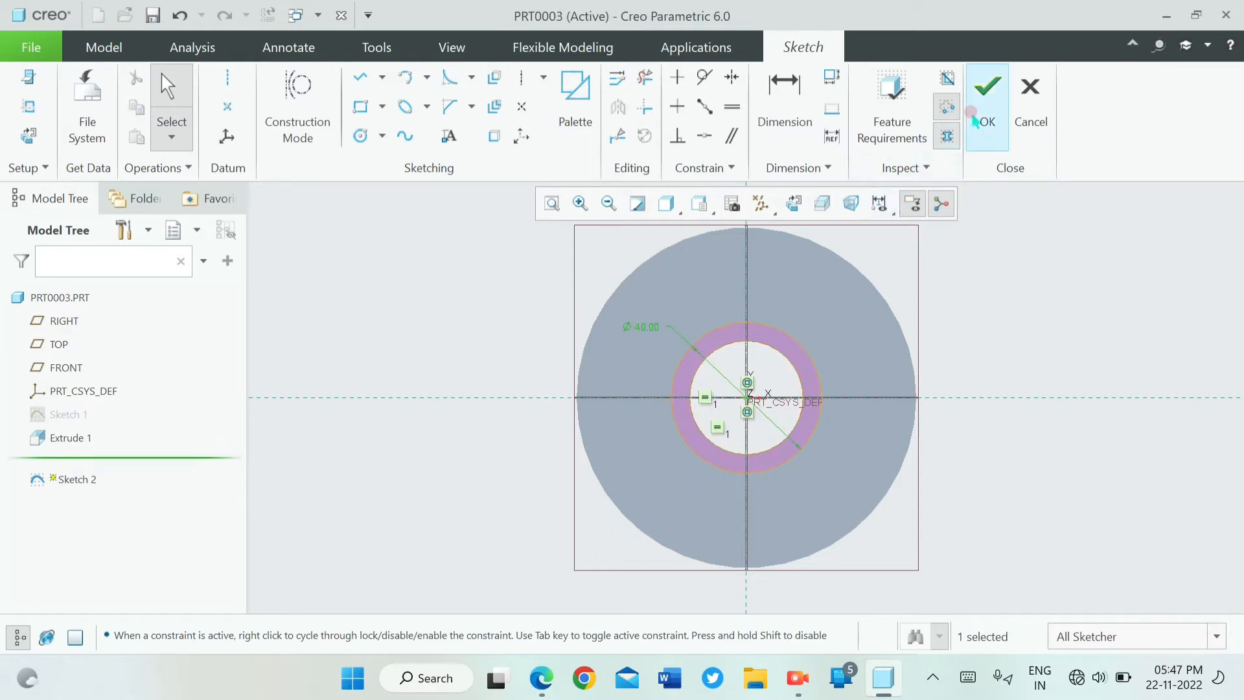
- Finish the flange-face sketch and extrude its ring as a solid neck 44.2 mm long
left_click(986, 117)
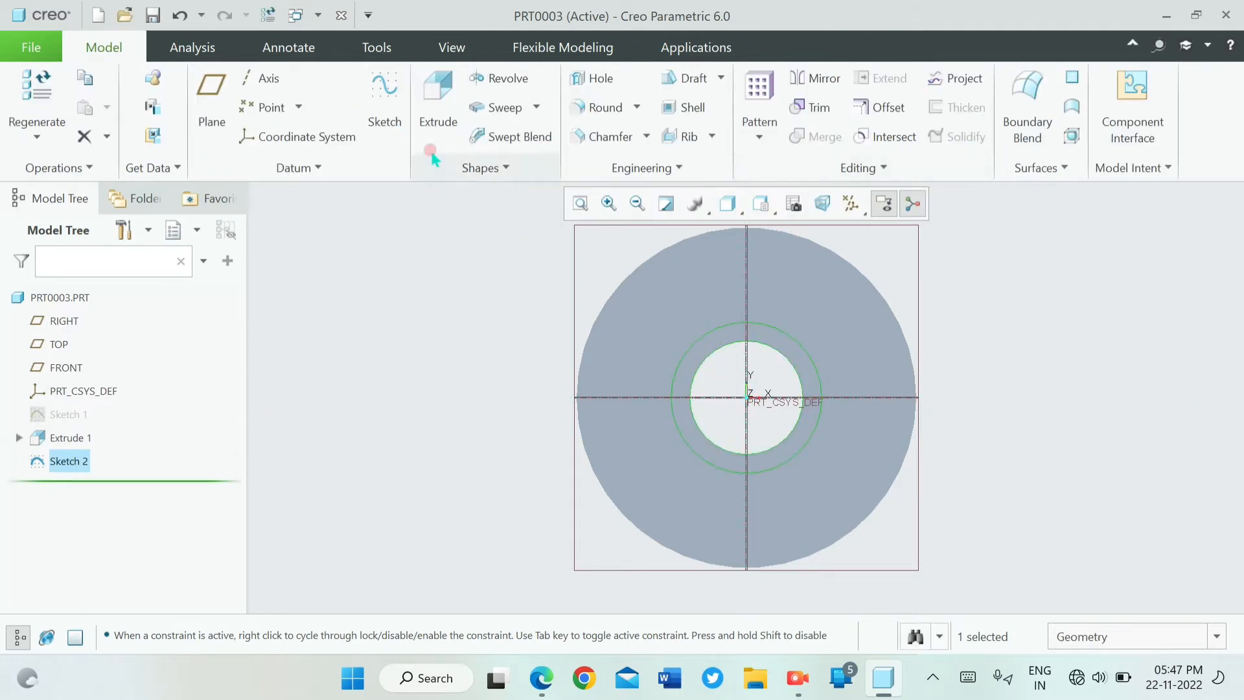
left_click(431, 122)
middle_click_drag(468, 279, 472, 260)
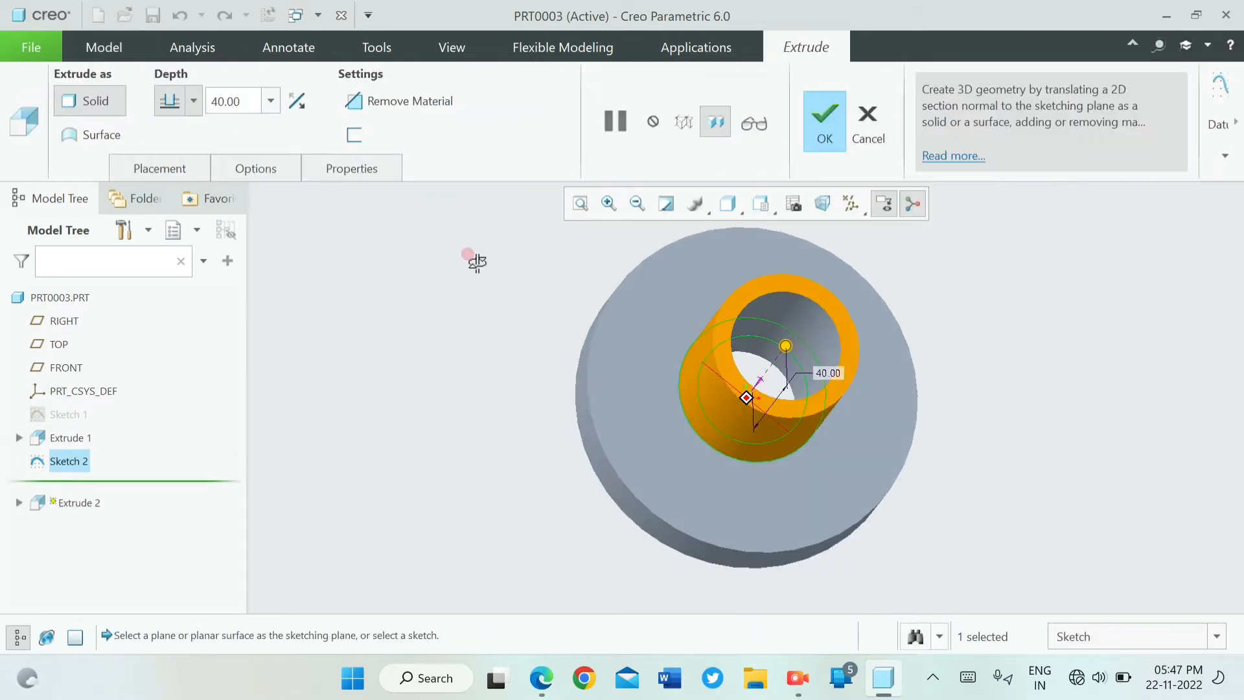
double_click(251, 105)
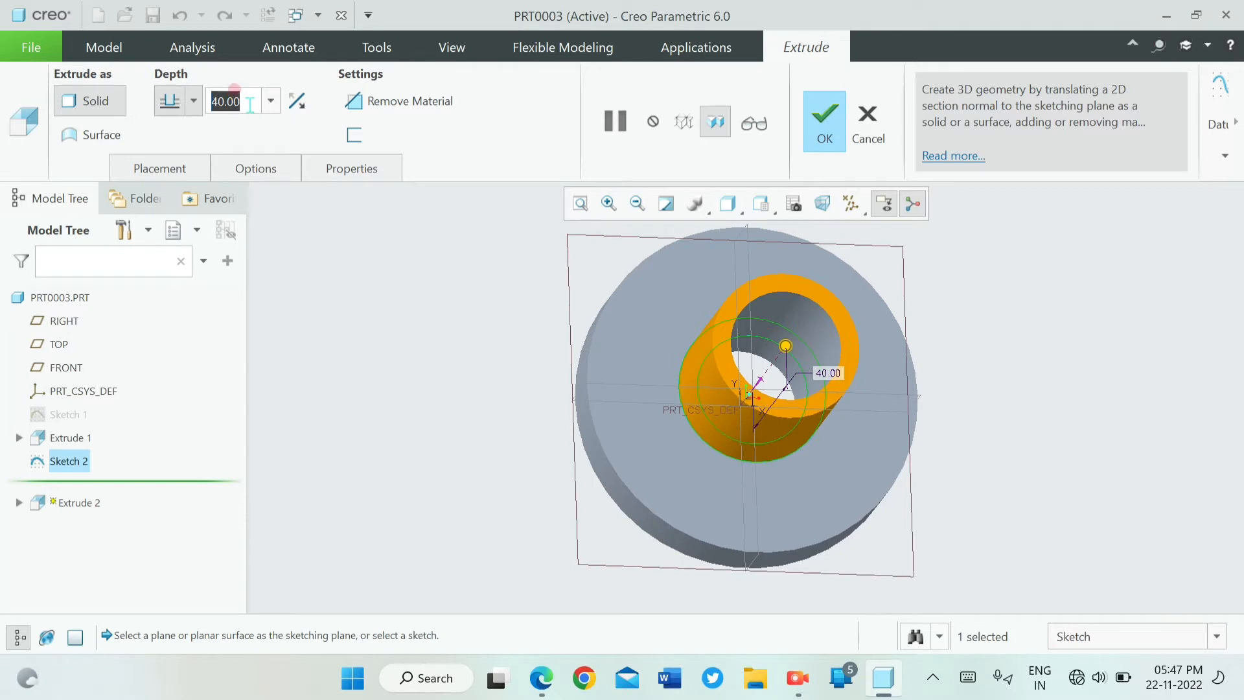
type("44.")
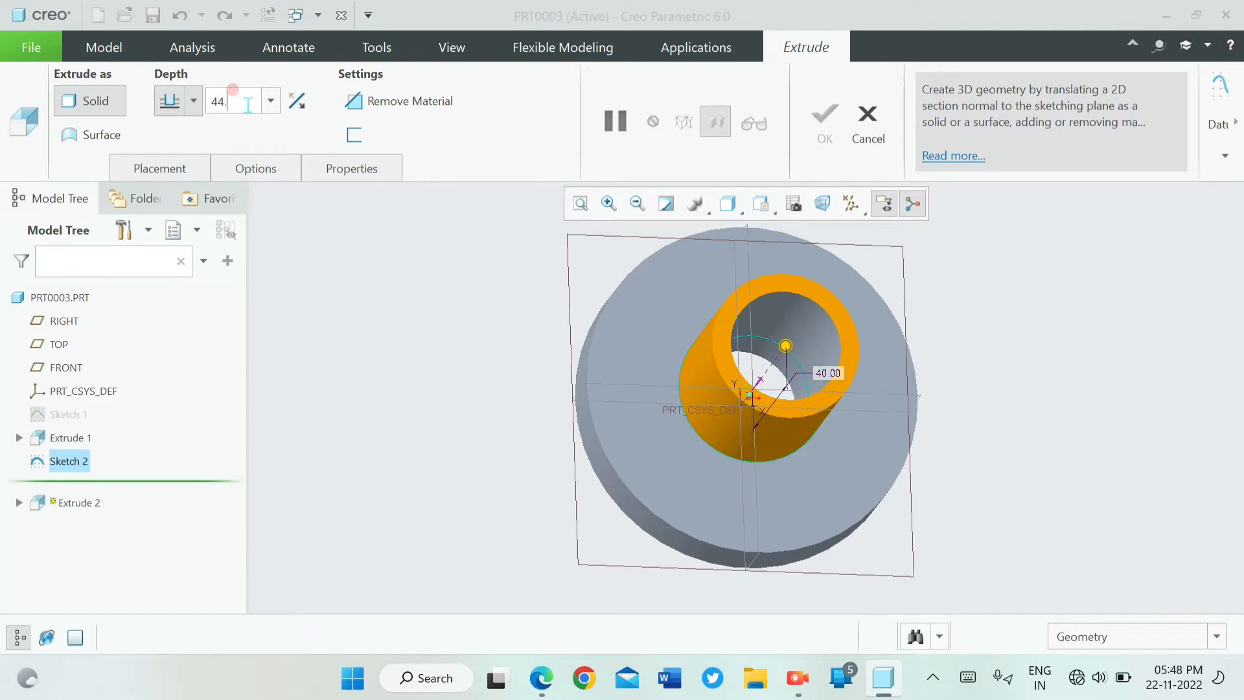
type("2")
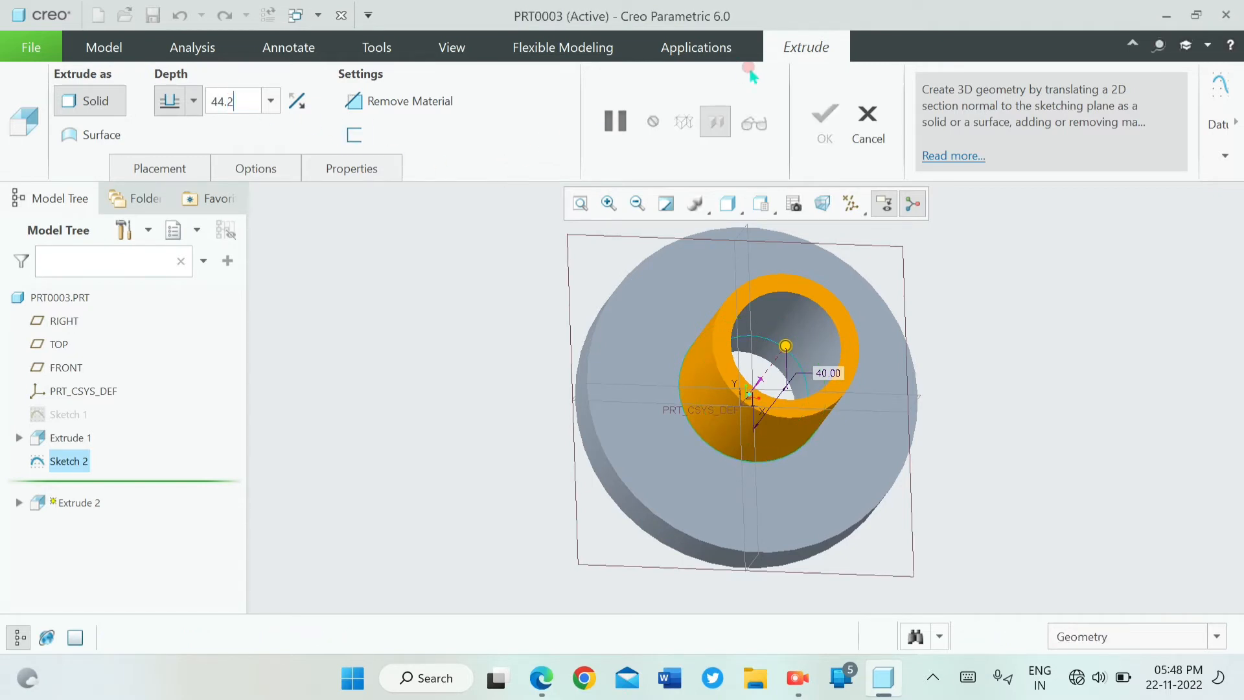
left_click(473, 322)
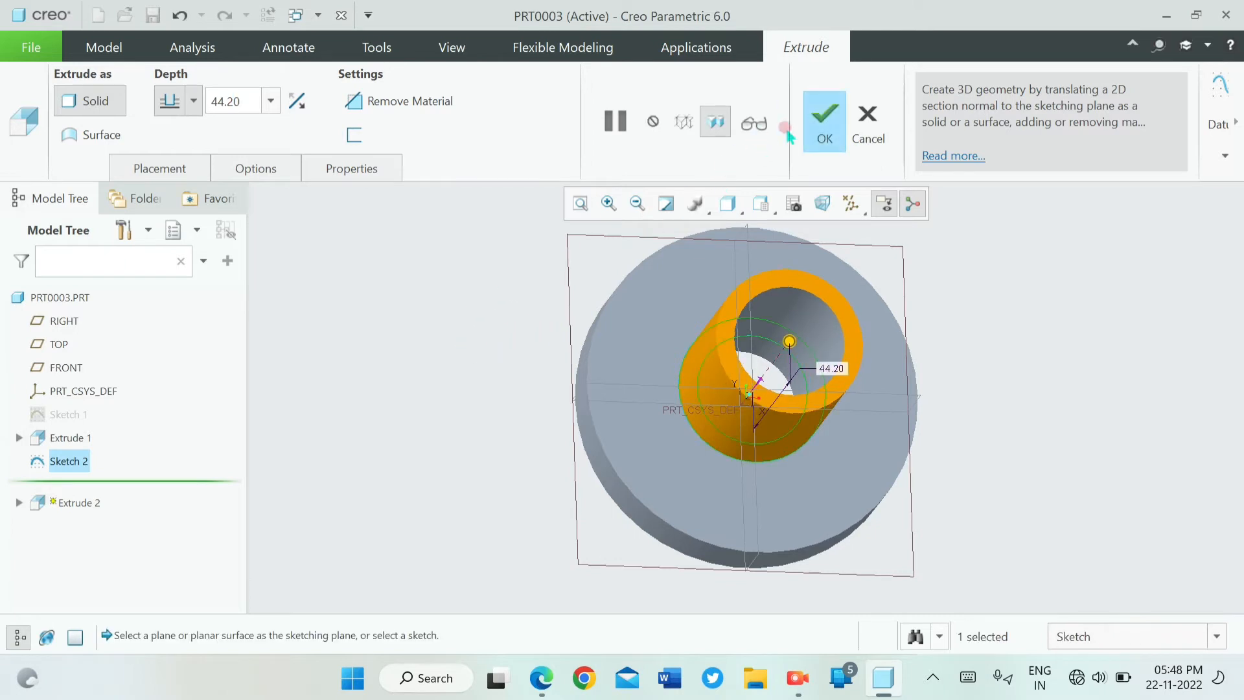
left_click(816, 123)
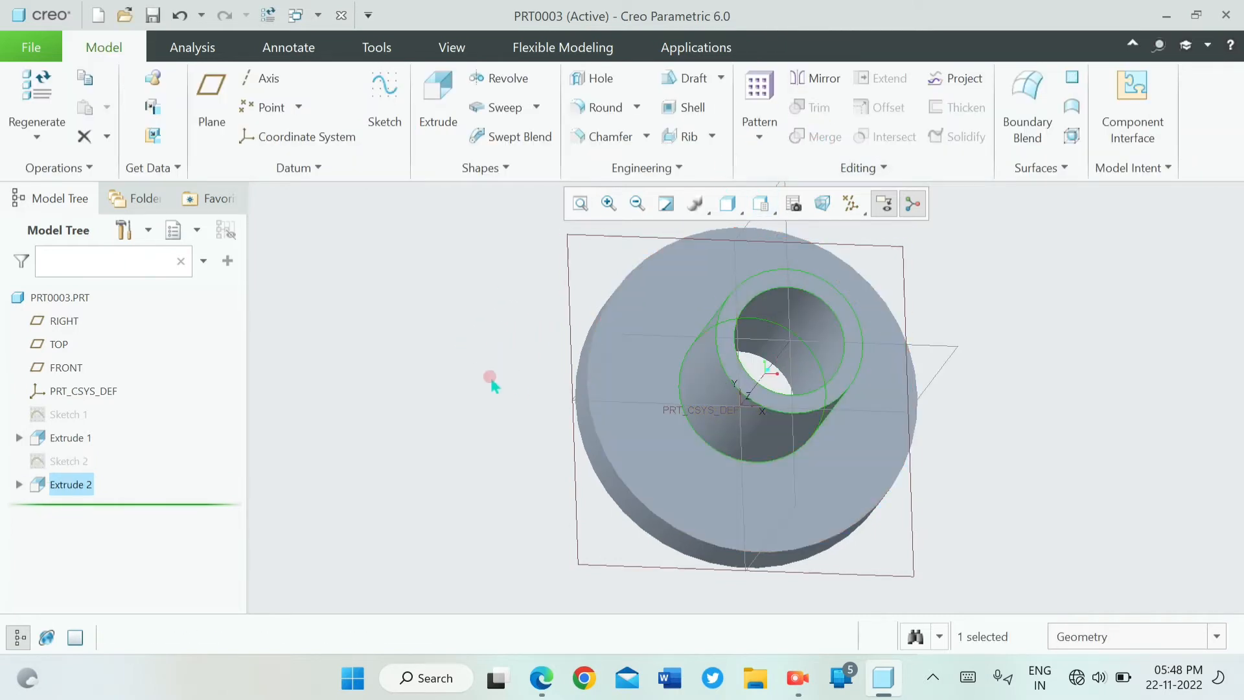
- Start a sketch on the ring-shaped end face of the neck and orient the view to the sketch plane
mouse_move(480, 384)
middle_mouse_down()
mouse_move(461, 383)
mouse_move(544, 392)
middle_mouse_up()
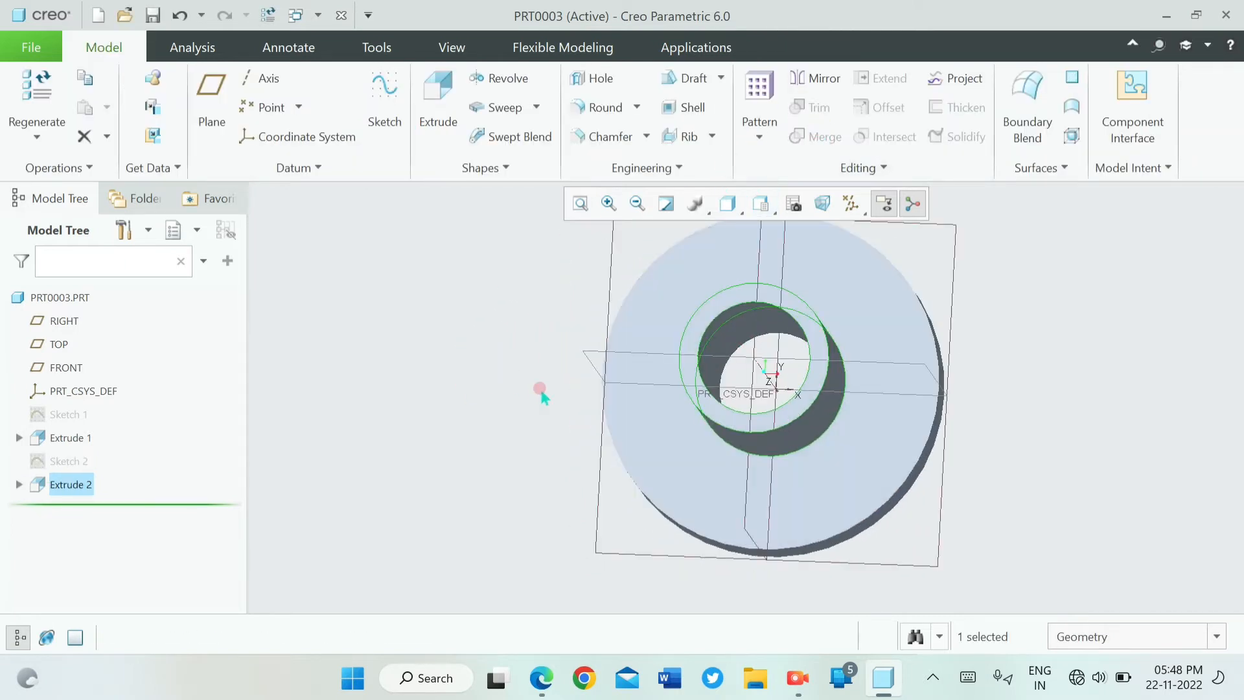
left_click(692, 342)
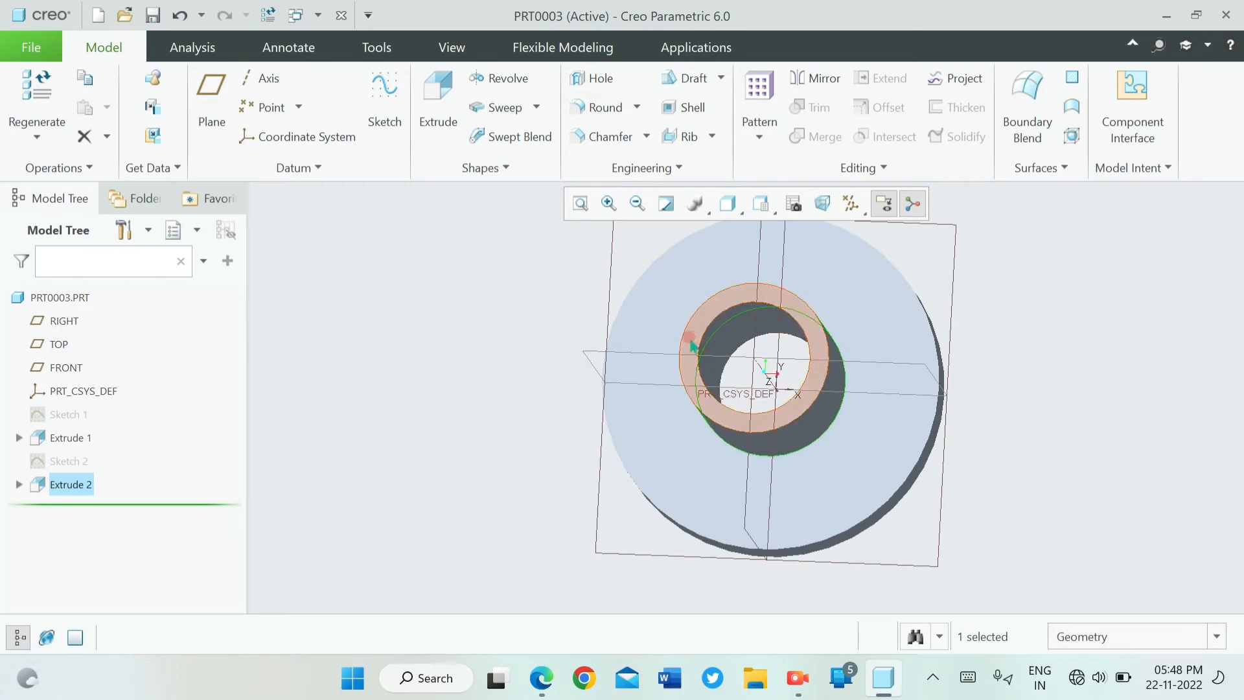
left_click(691, 340)
left_click(796, 241)
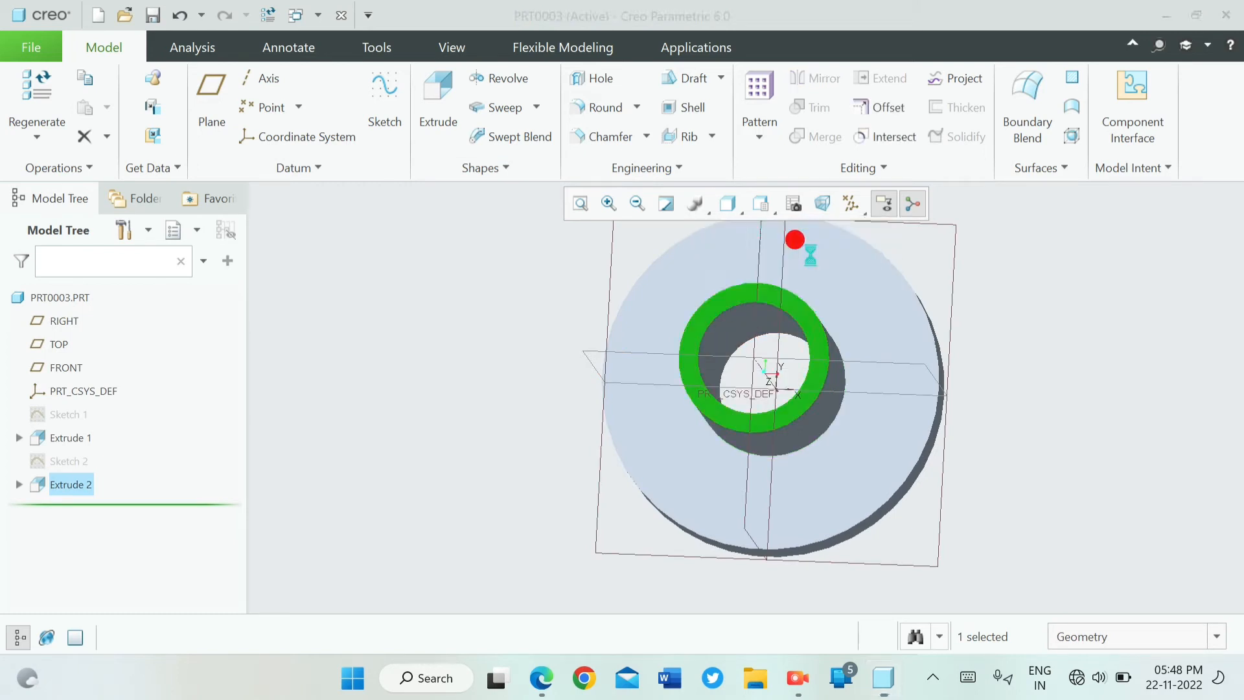
left_click(793, 203)
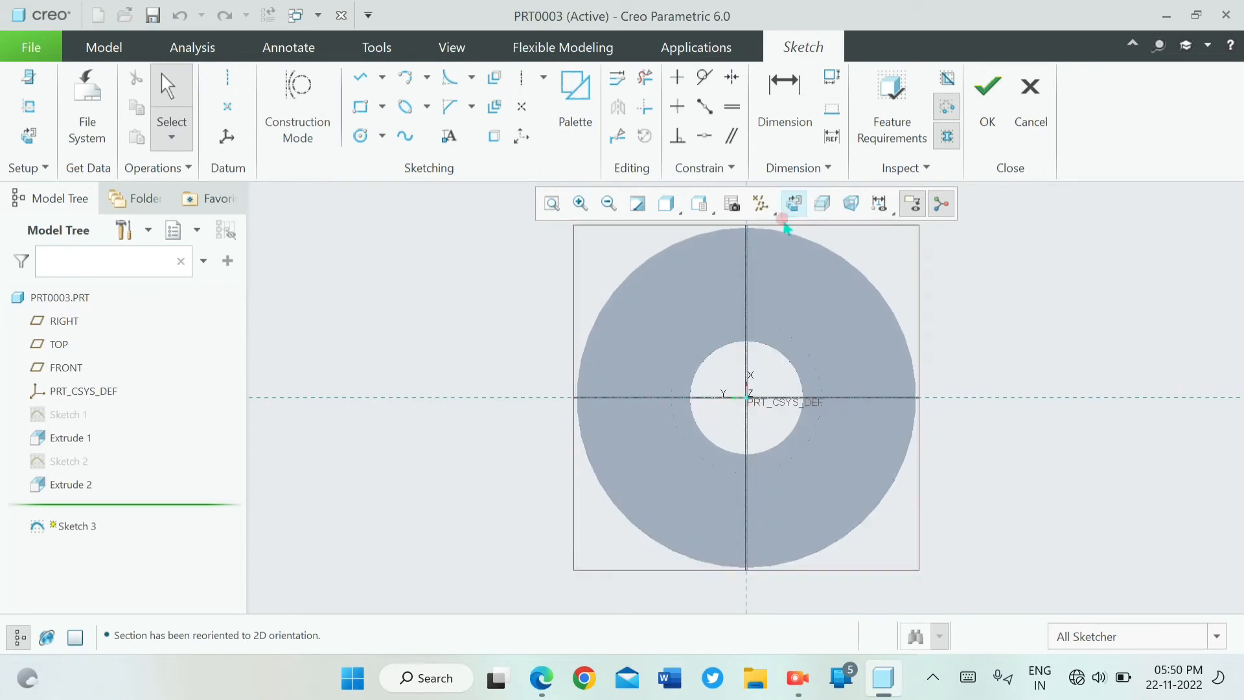
- Sketch two circles centred on the origin, about 49 mm and 67 mm in diameter, for the neck's end collar
left_click(360, 136)
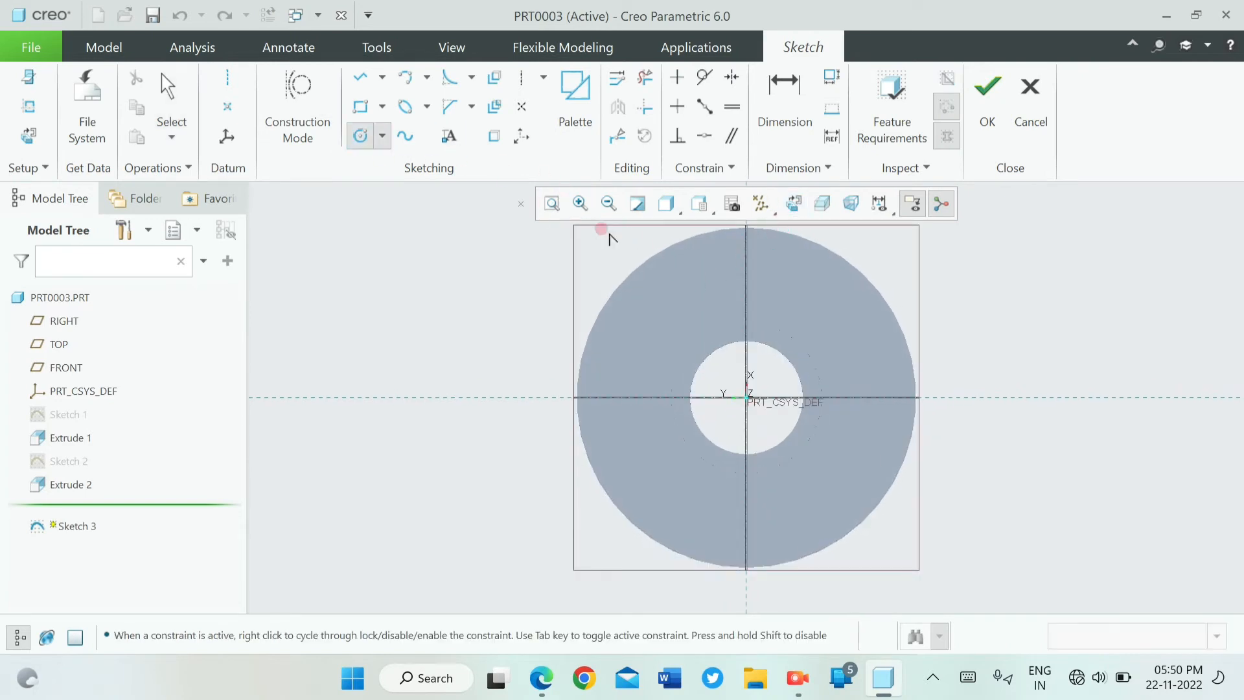
left_click(746, 396)
left_click(826, 449)
left_click(746, 397)
left_click(846, 472)
middle_click(1095, 339)
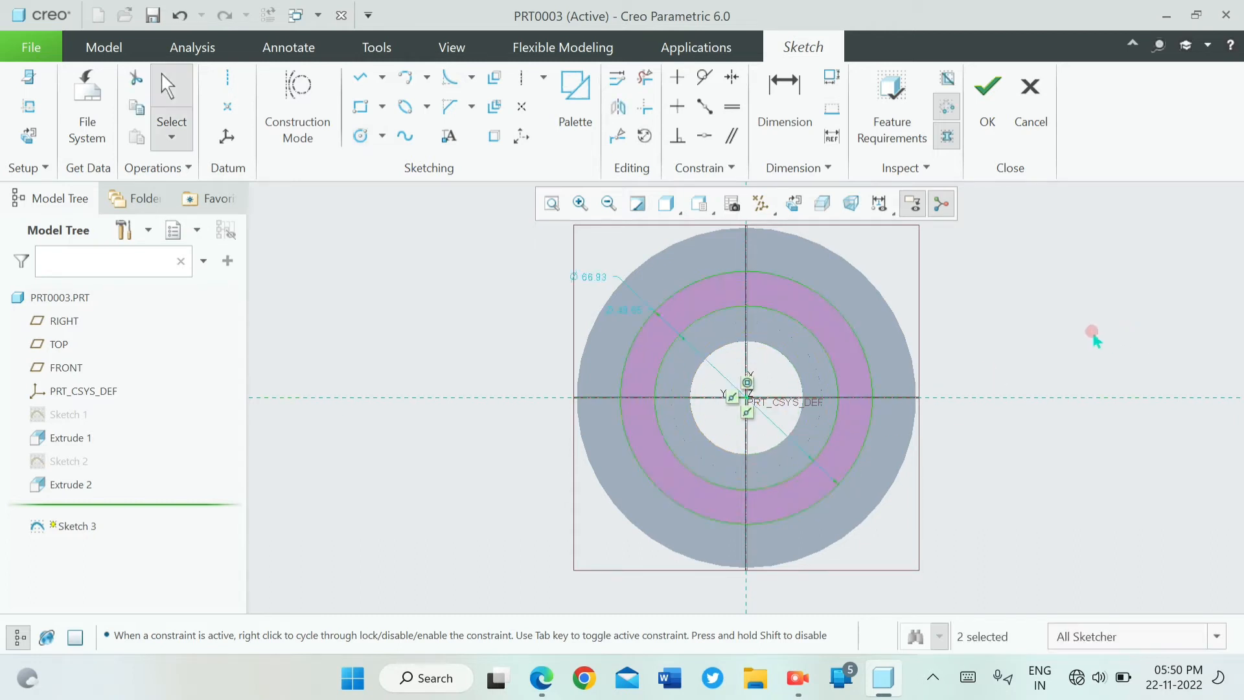
- Set the inner circle's diameter to 30 mm and the outer circle's to 50 mm, and finish the collar sketch
double_click(626, 314)
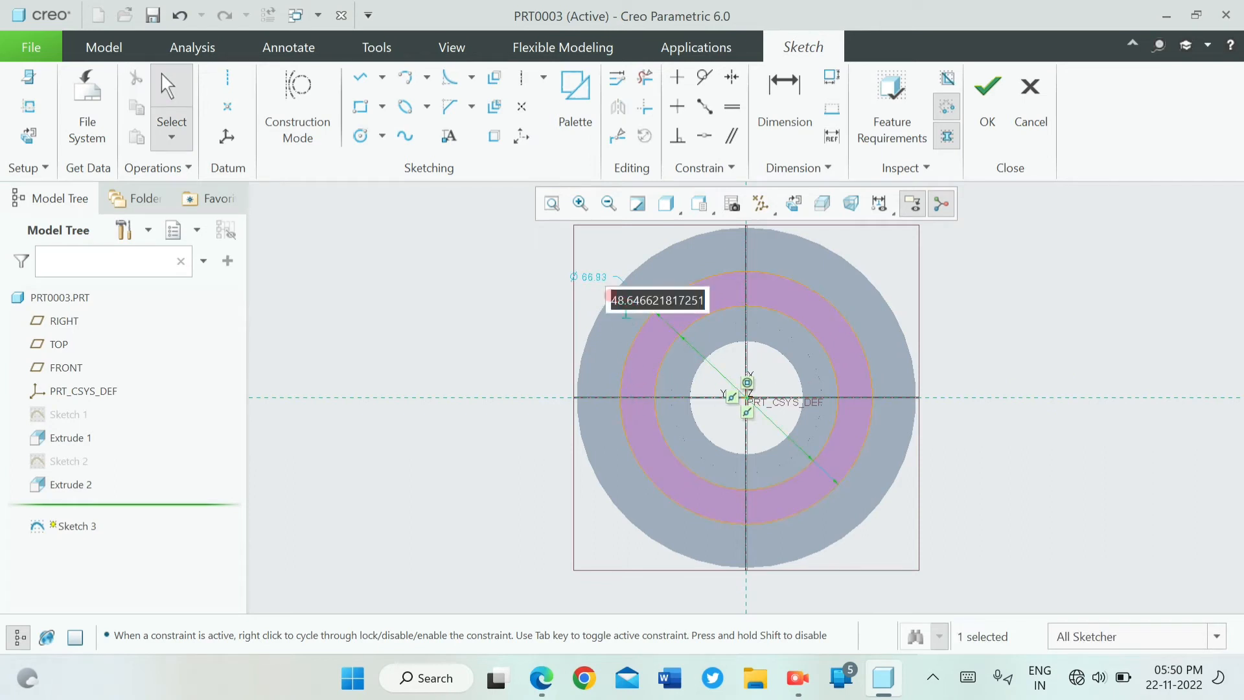
type("30")
key("Return")
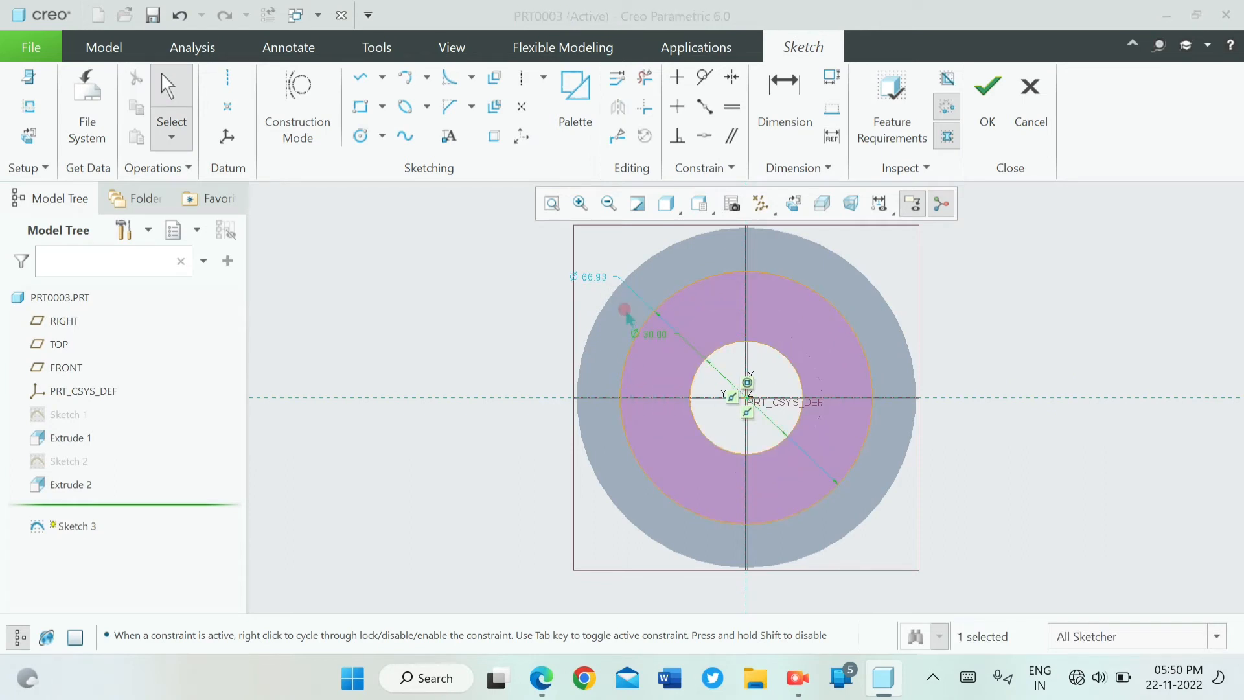
double_click(584, 278)
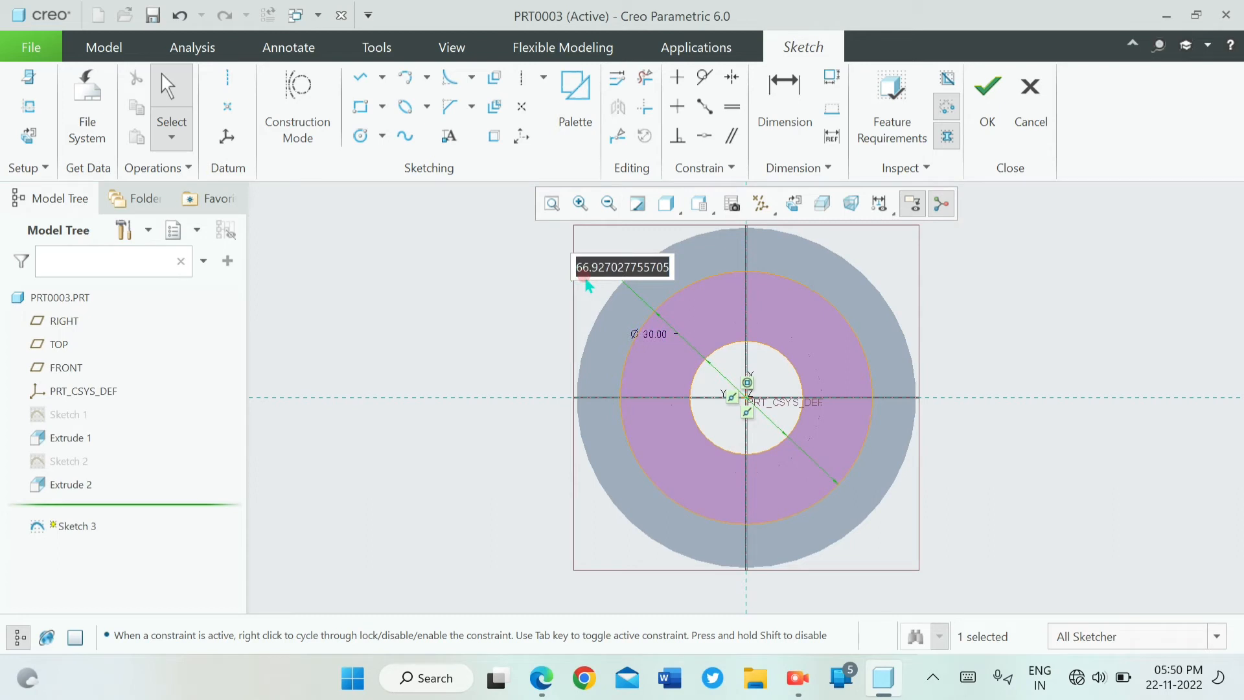
type("50")
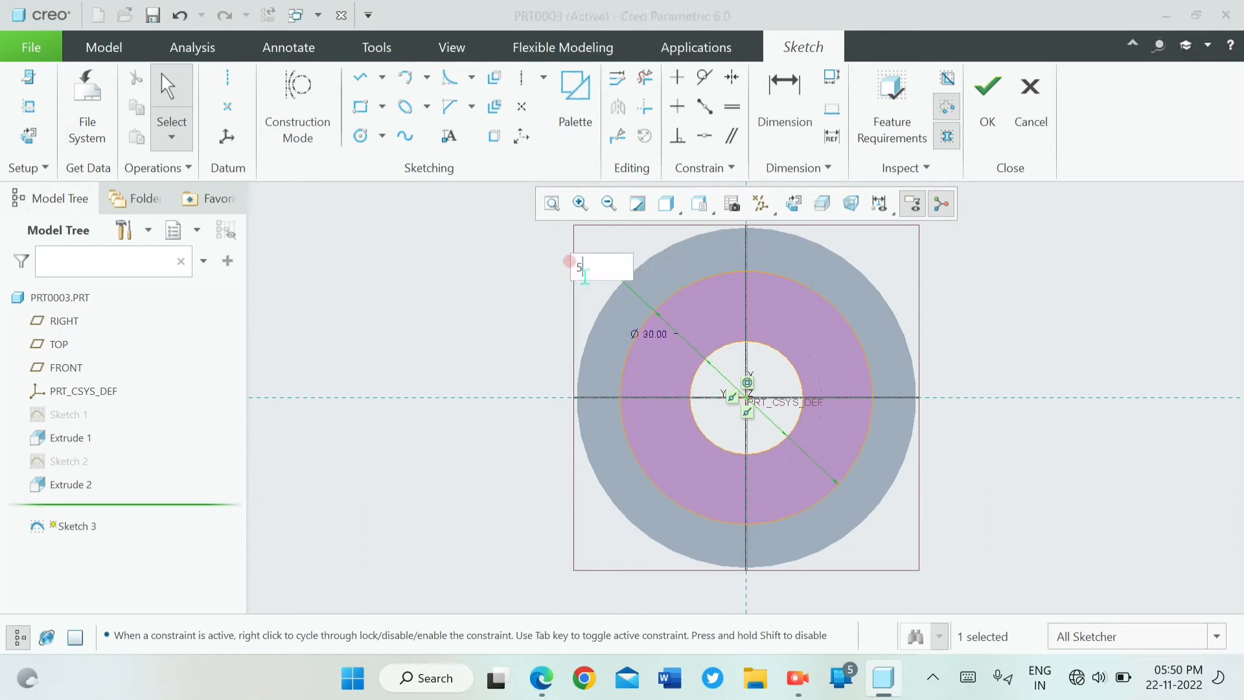
key("Return")
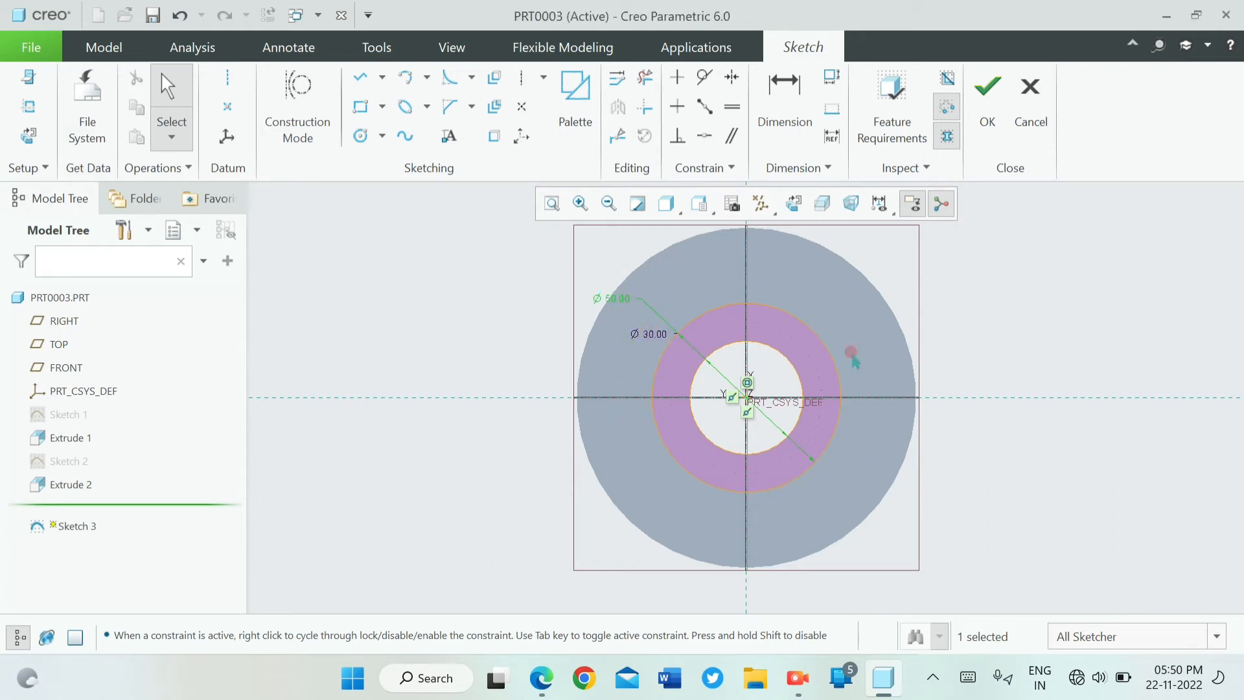
left_click(987, 121)
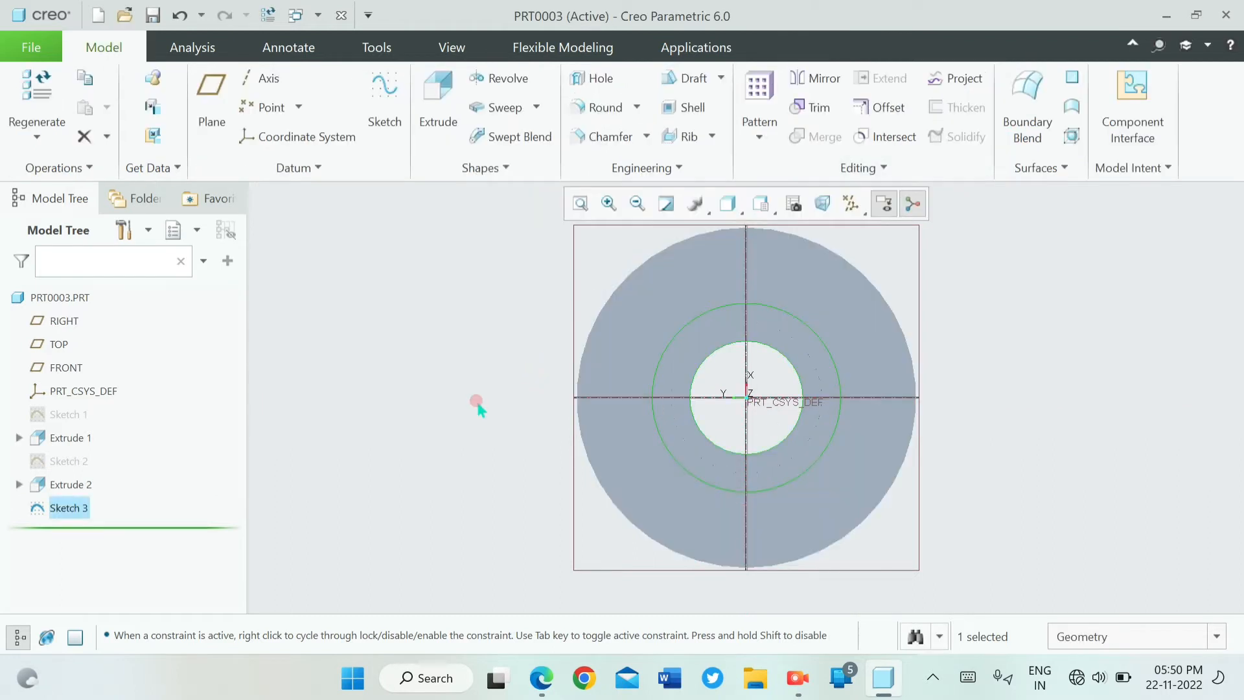
- Extrude the collar sketch as a solid 6 mm deep at the end of the neck
left_click(438, 103)
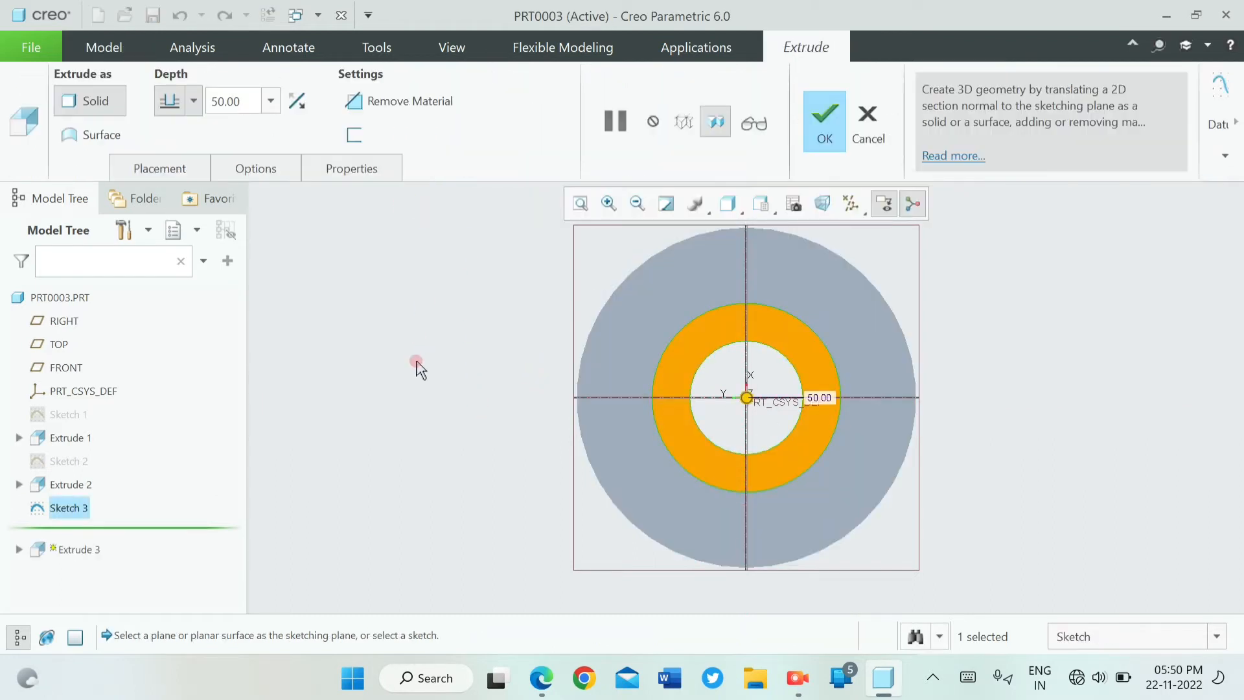
left_click(234, 101)
type("6")
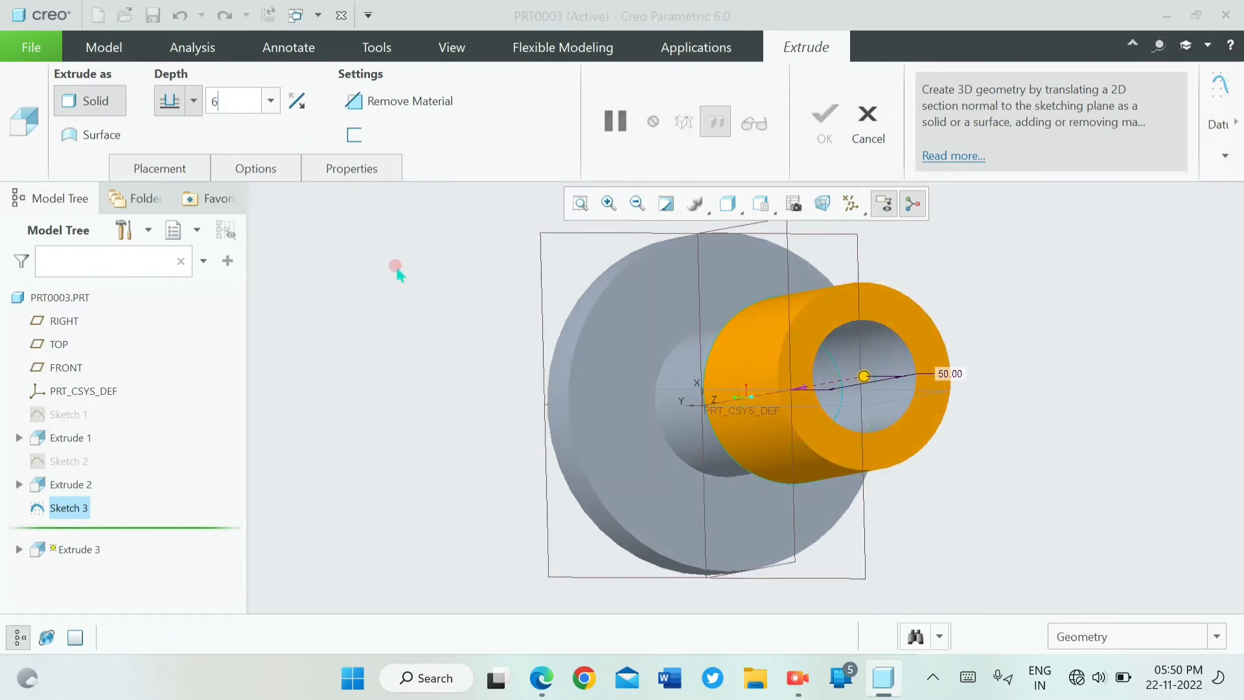
key("Return")
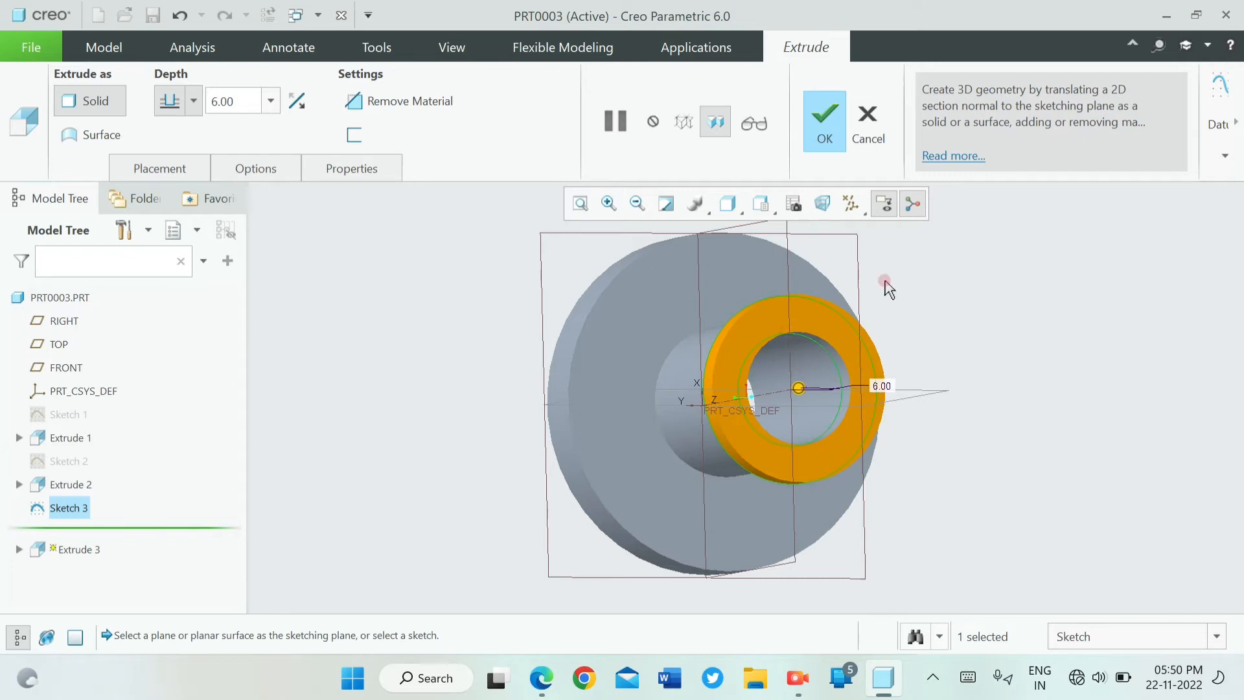
left_click(829, 145)
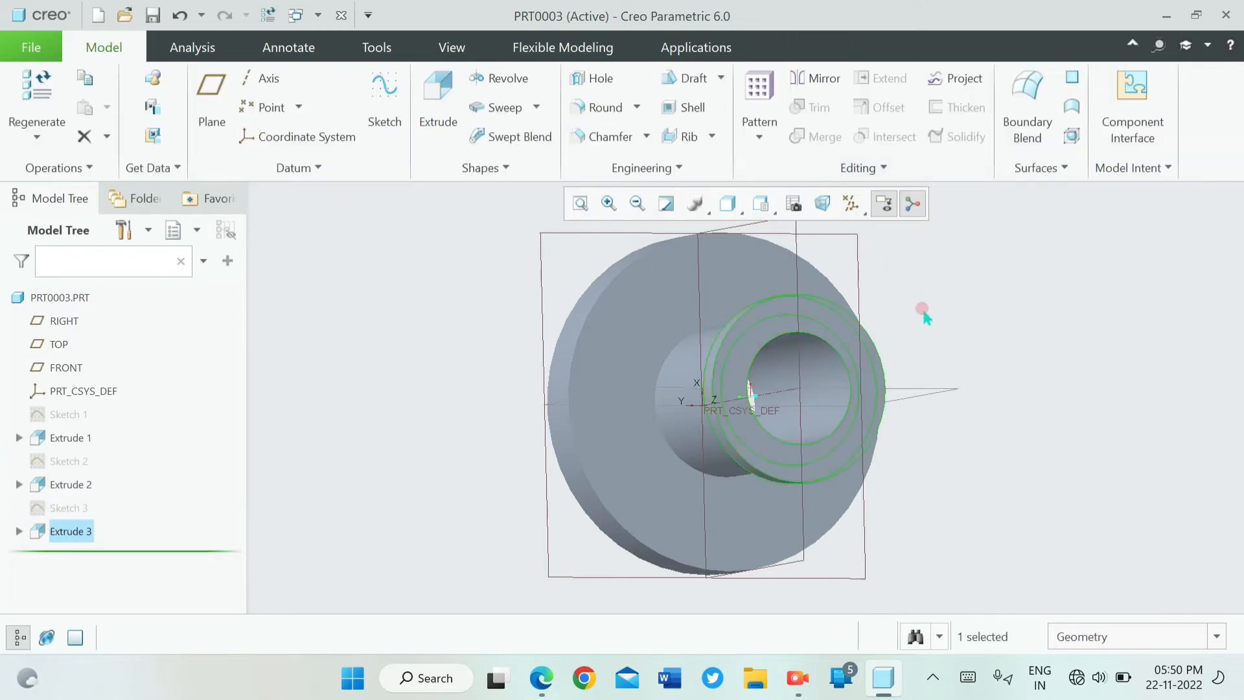
- Start a sketch on the collar's front face and orient the view to the sketch plane
middle_click_drag(922, 311, 661, 396)
mouse_move(517, 433)
middle_mouse_down()
mouse_move(575, 453)
mouse_move(580, 547)
mouse_move(555, 475)
mouse_move(510, 415)
mouse_move(461, 416)
mouse_move(441, 460)
mouse_move(550, 520)
mouse_move(581, 466)
mouse_move(519, 404)
mouse_move(491, 413)
mouse_move(533, 447)
mouse_move(522, 437)
middle_mouse_up()
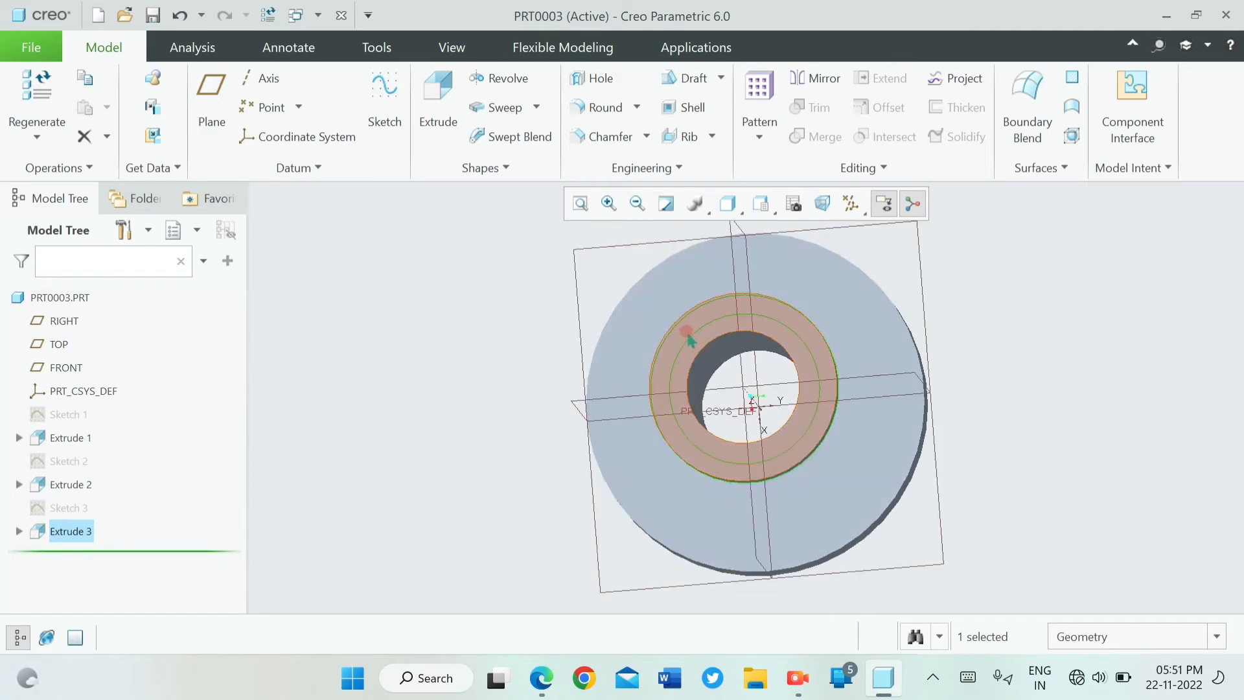
left_click(683, 331)
left_click(372, 85)
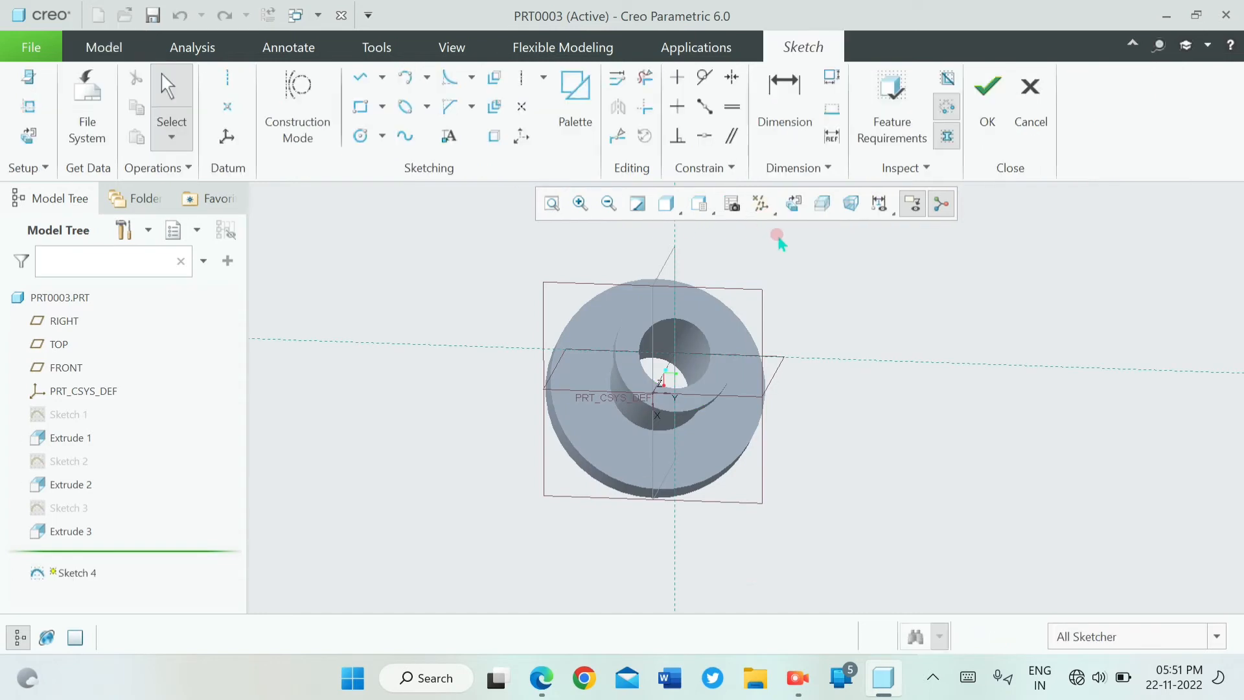
left_click(793, 204)
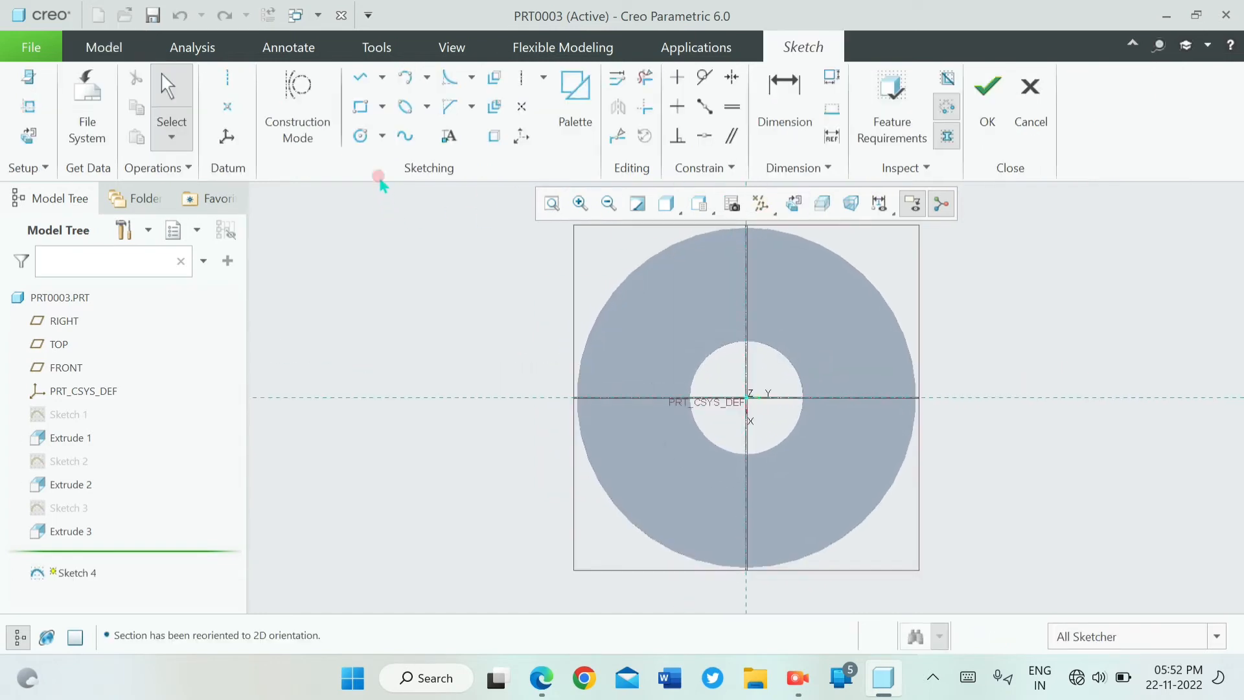
- Sketch two circles centred on the origin on the collar face, about 60 mm and 71 mm in diameter
left_click(360, 136)
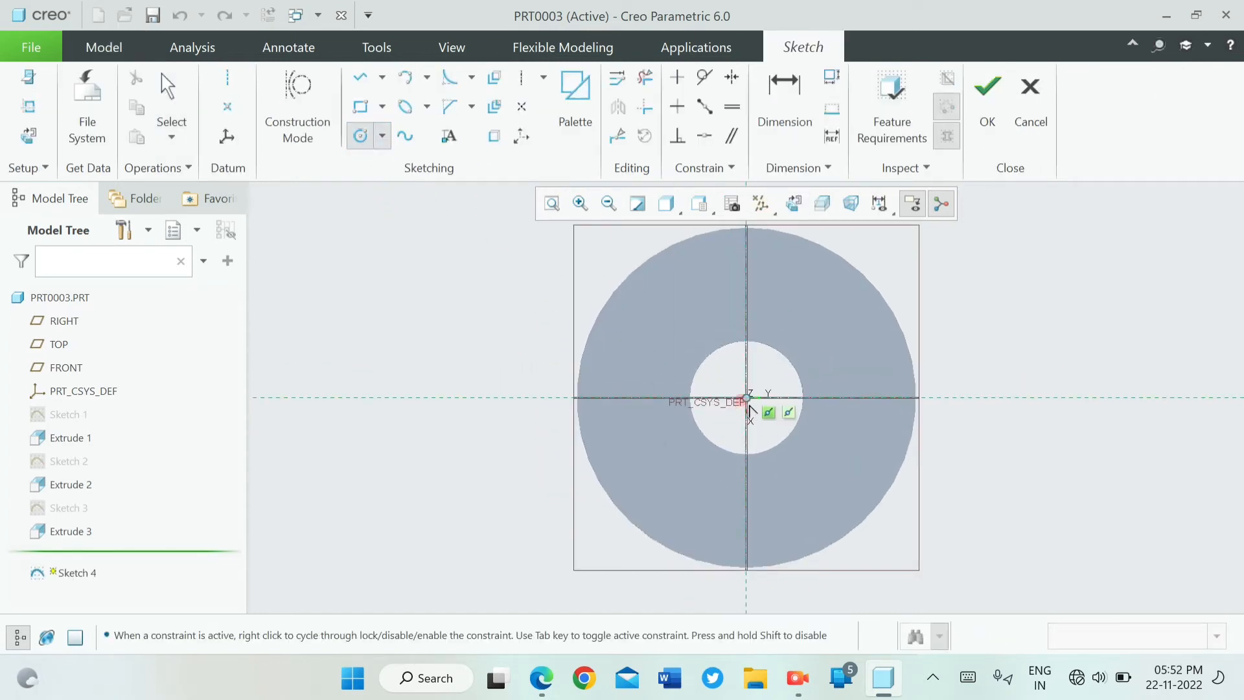
left_click(747, 398)
left_click(820, 488)
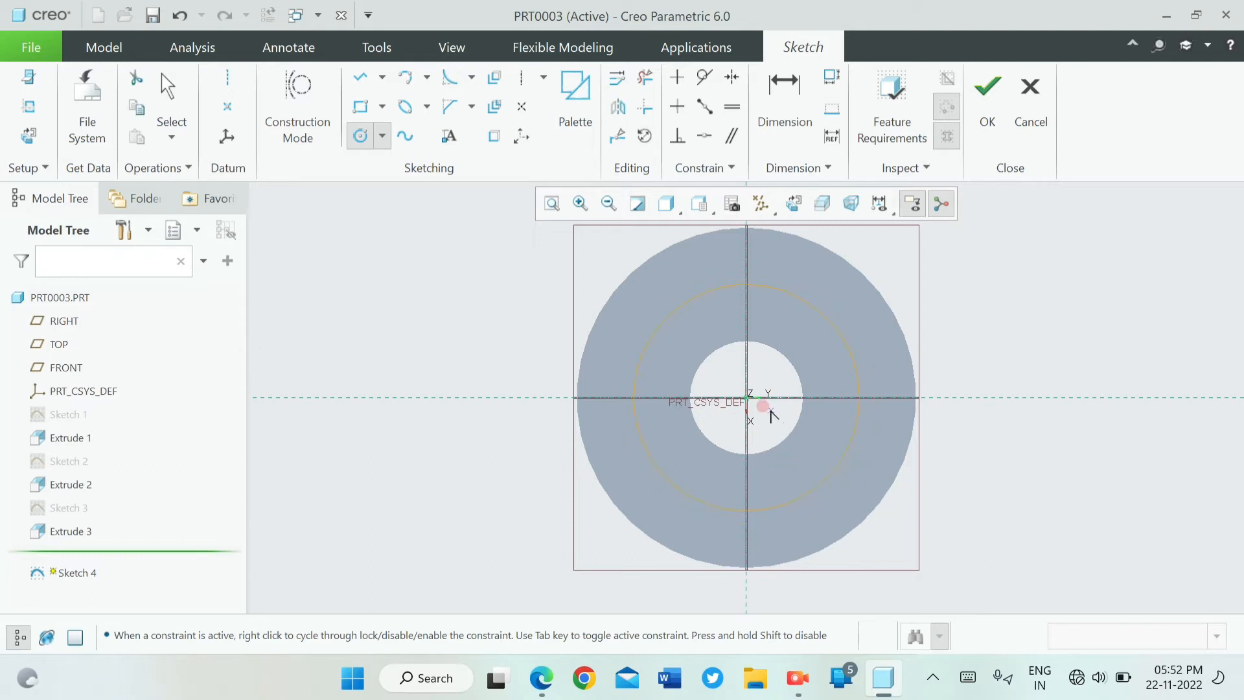
left_click(746, 398)
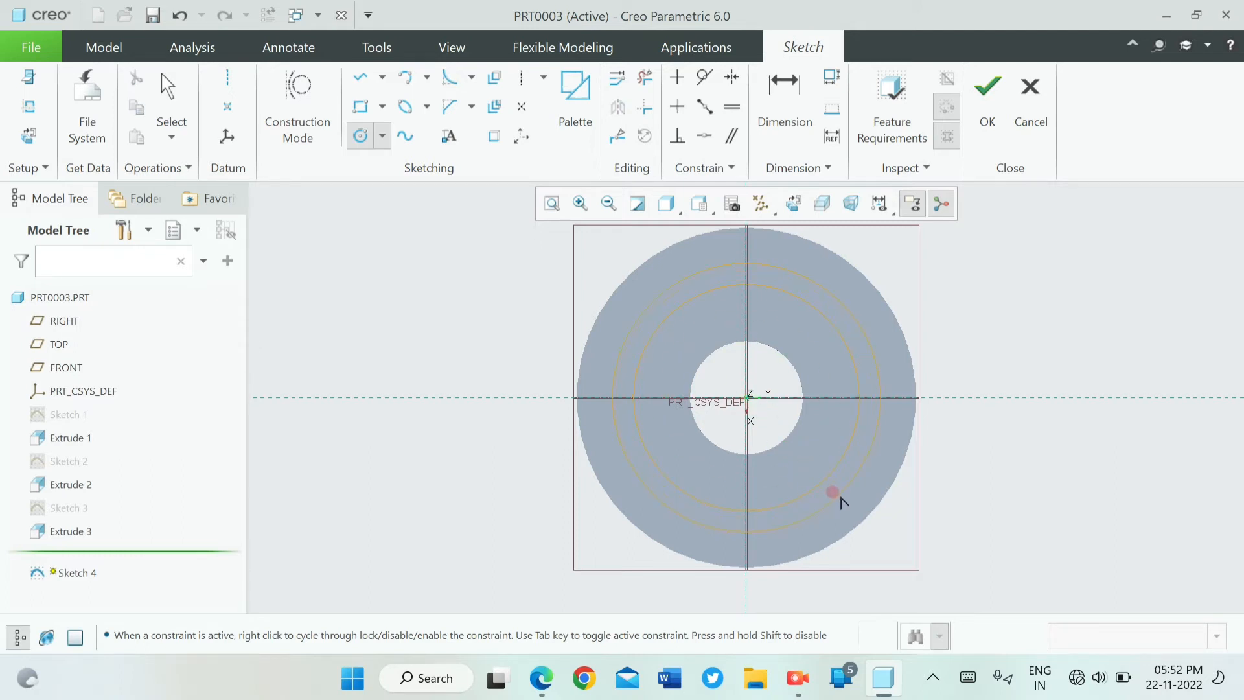
left_click(835, 493)
middle_click(690, 411)
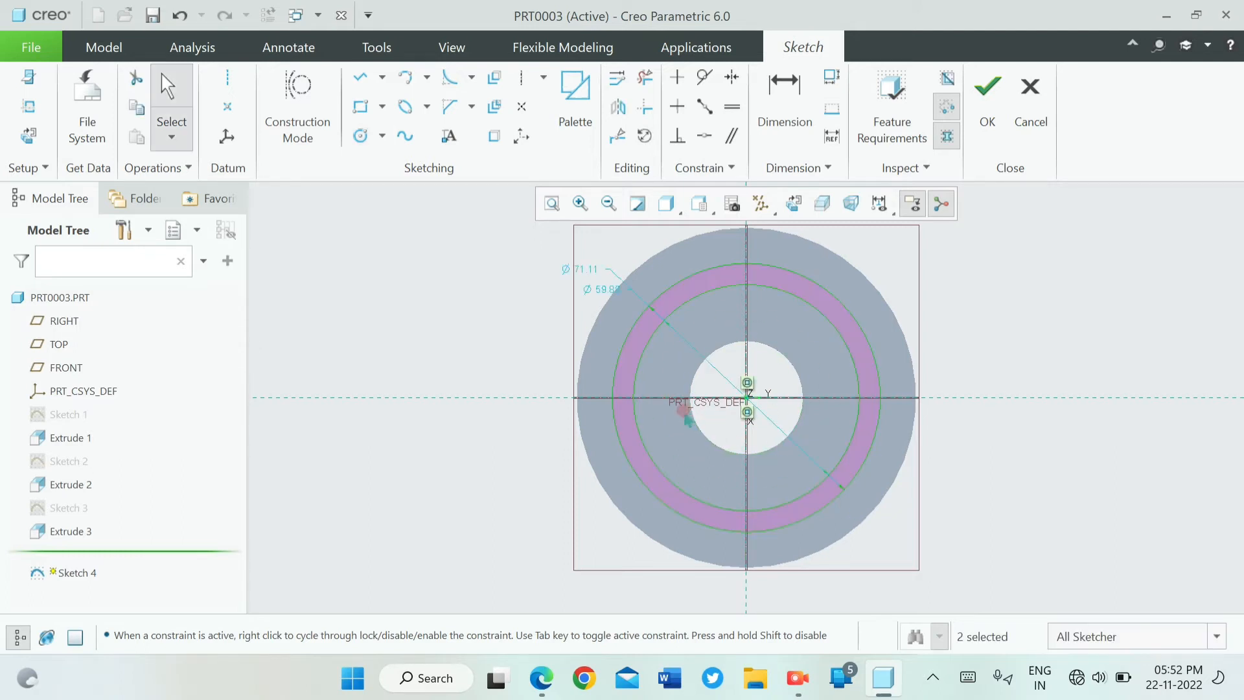
- Set the inner circle's diameter to 40 mm and the outer circle's to 50 mm in the collar-face sketch
left_click(601, 293)
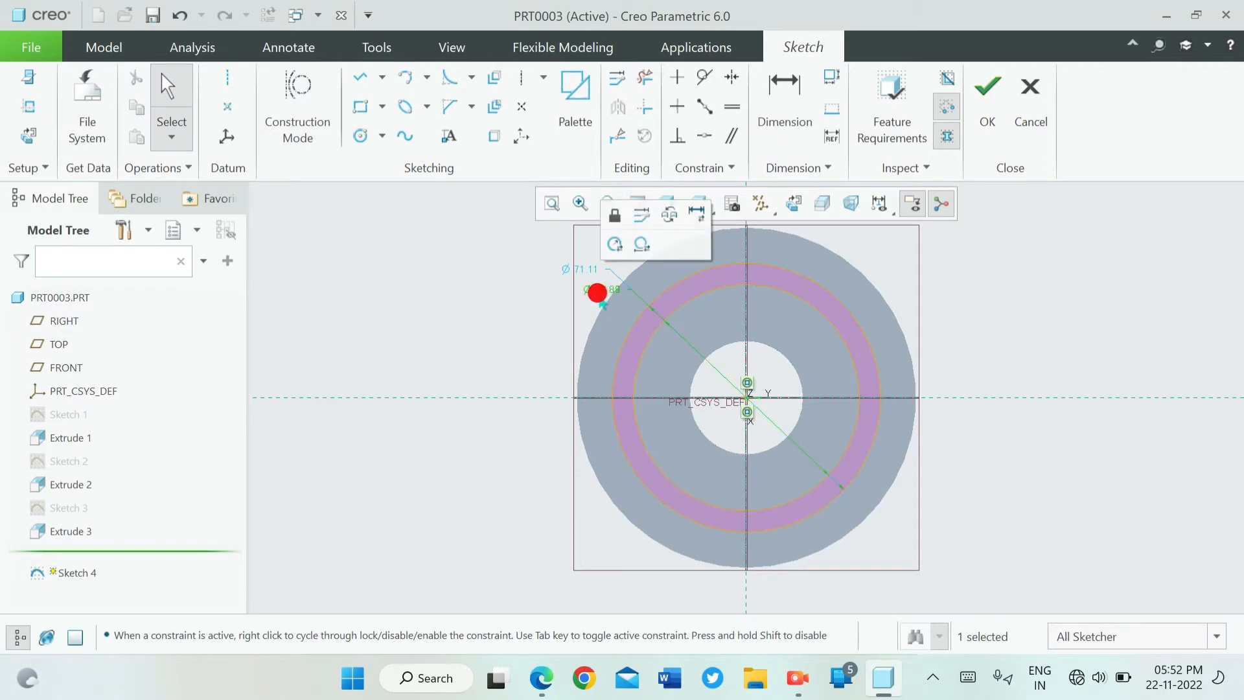
double_click(598, 290)
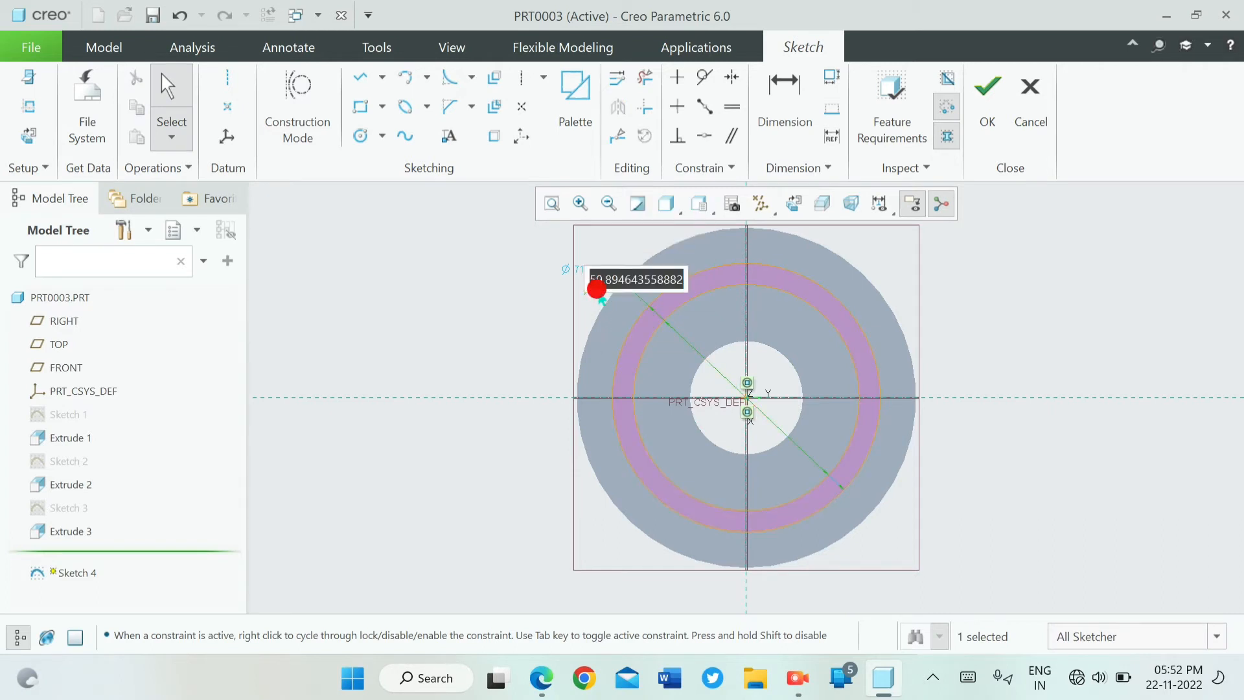
type("40")
key("Return")
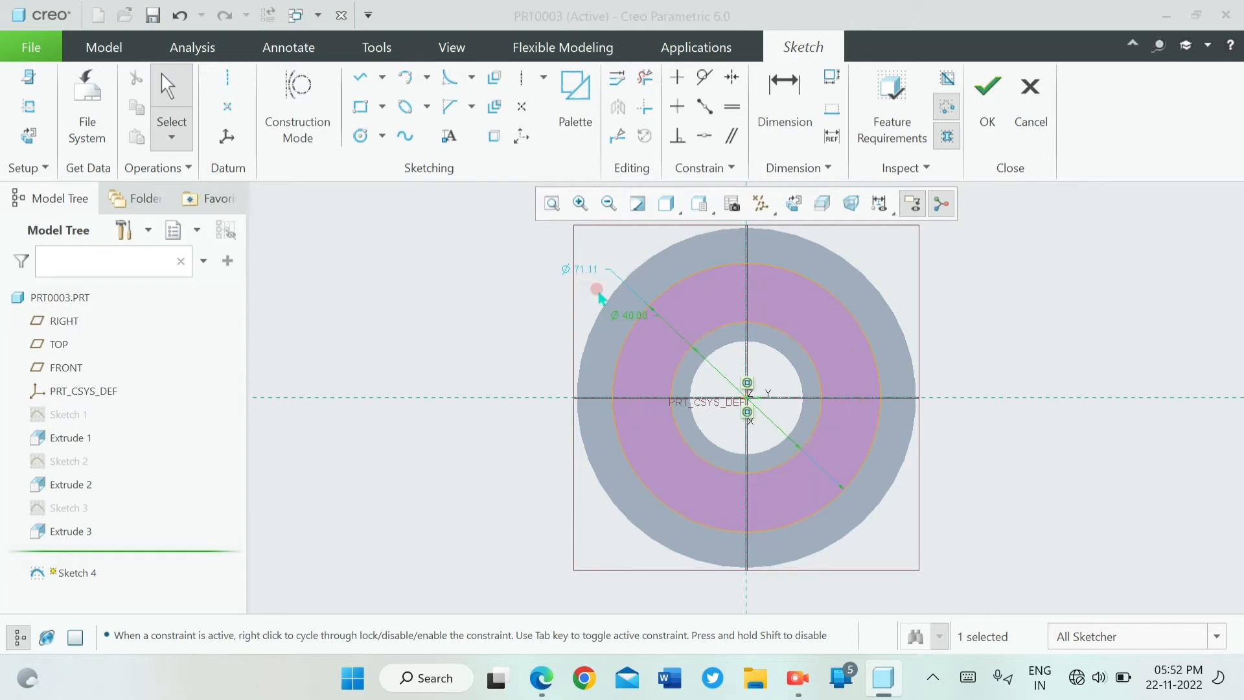
double_click(592, 270)
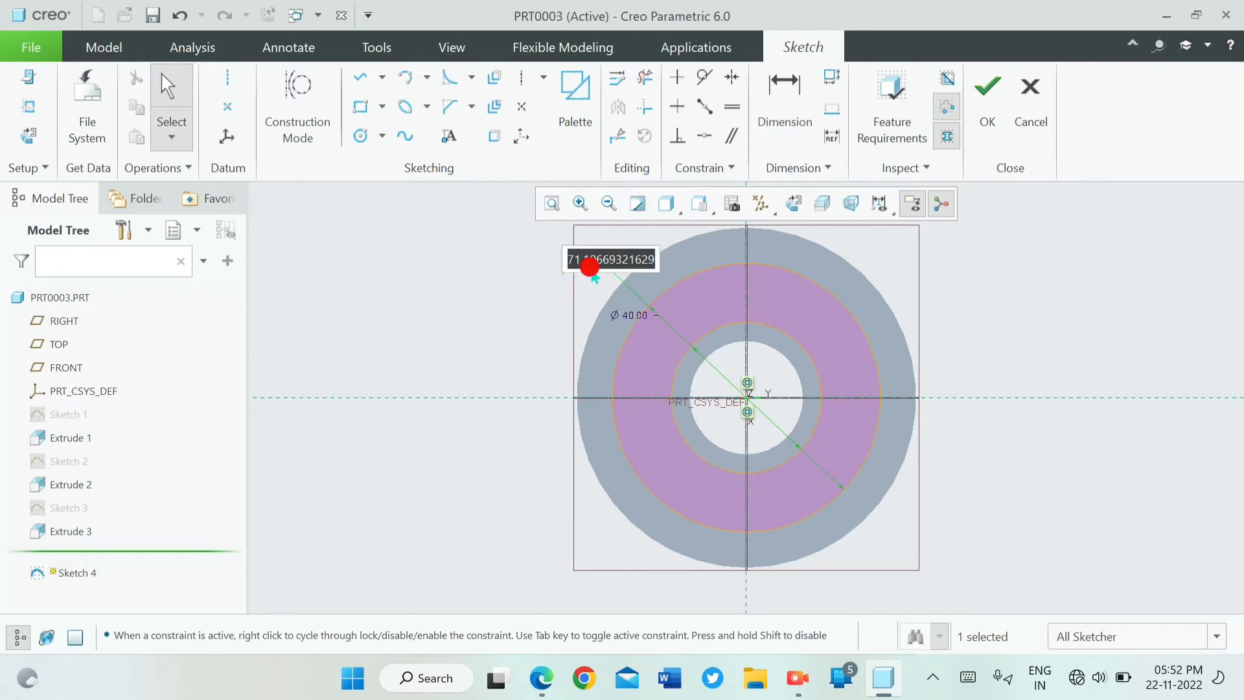
type("50")
key("Return")
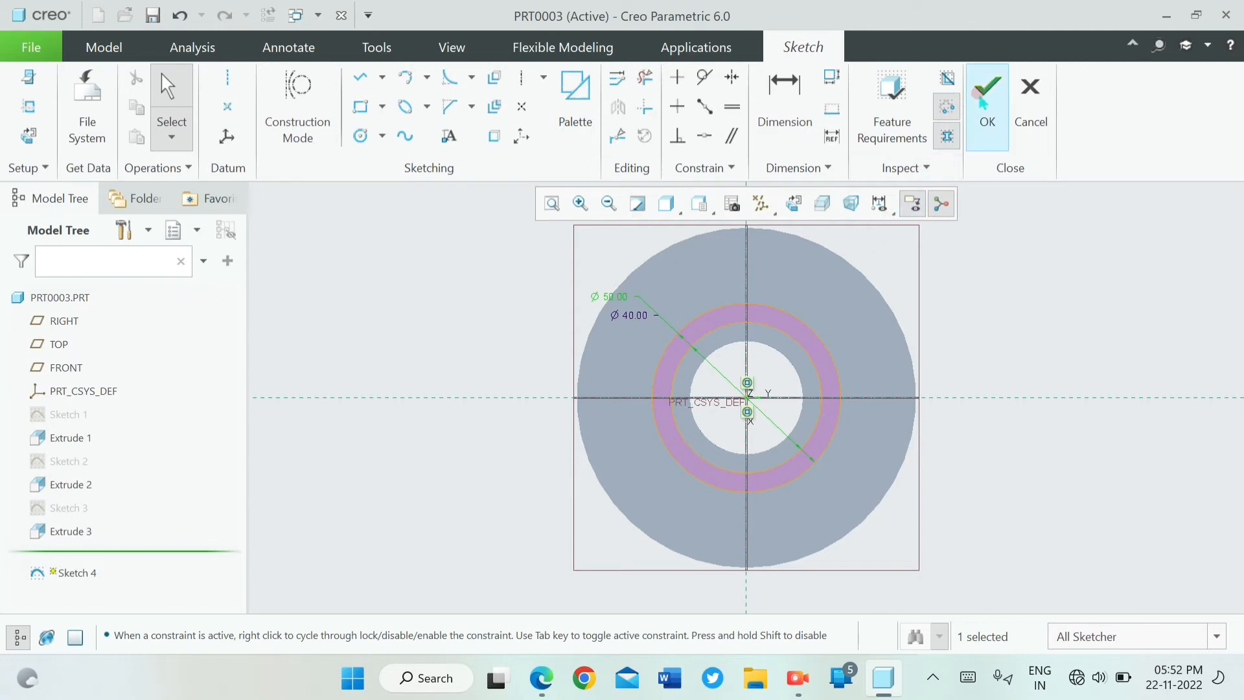
- Finish the collar-face sketch, check its length in the 3.pdf drawing, and extrude it as a solid 24 mm deep
left_click(983, 100)
left_click(439, 130)
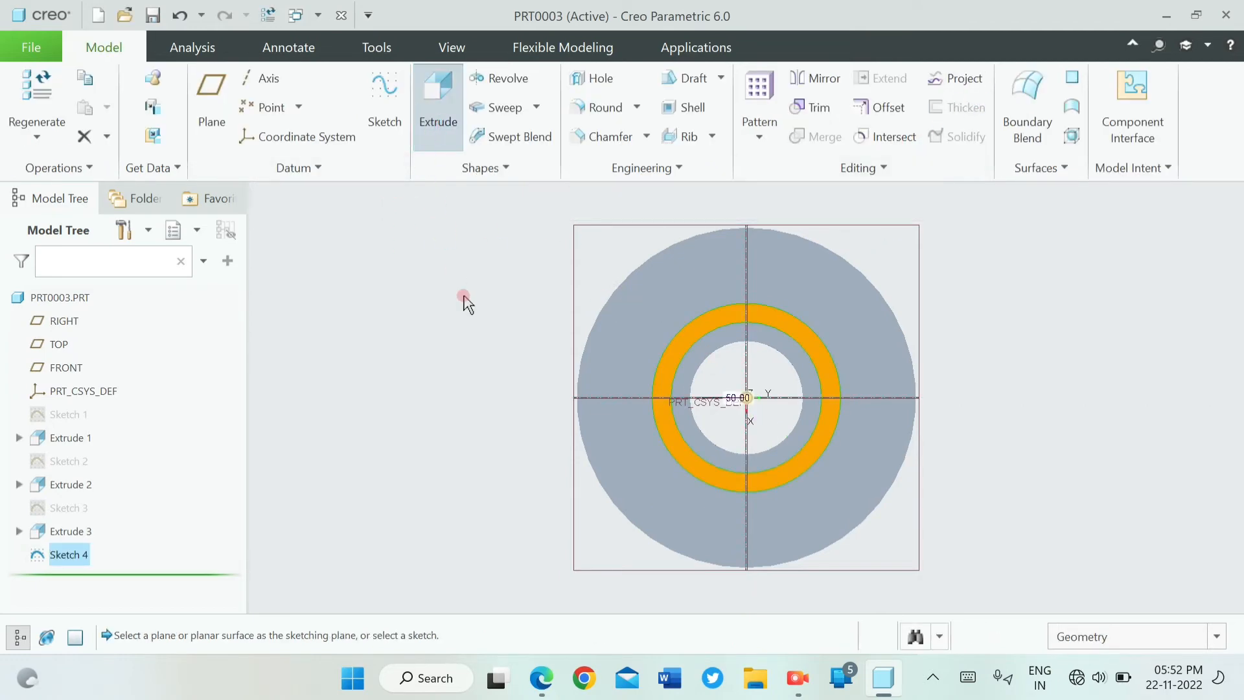
mouse_move(464, 309)
middle_mouse_down()
mouse_move(495, 289)
mouse_move(495, 300)
mouse_move(478, 293)
middle_mouse_up()
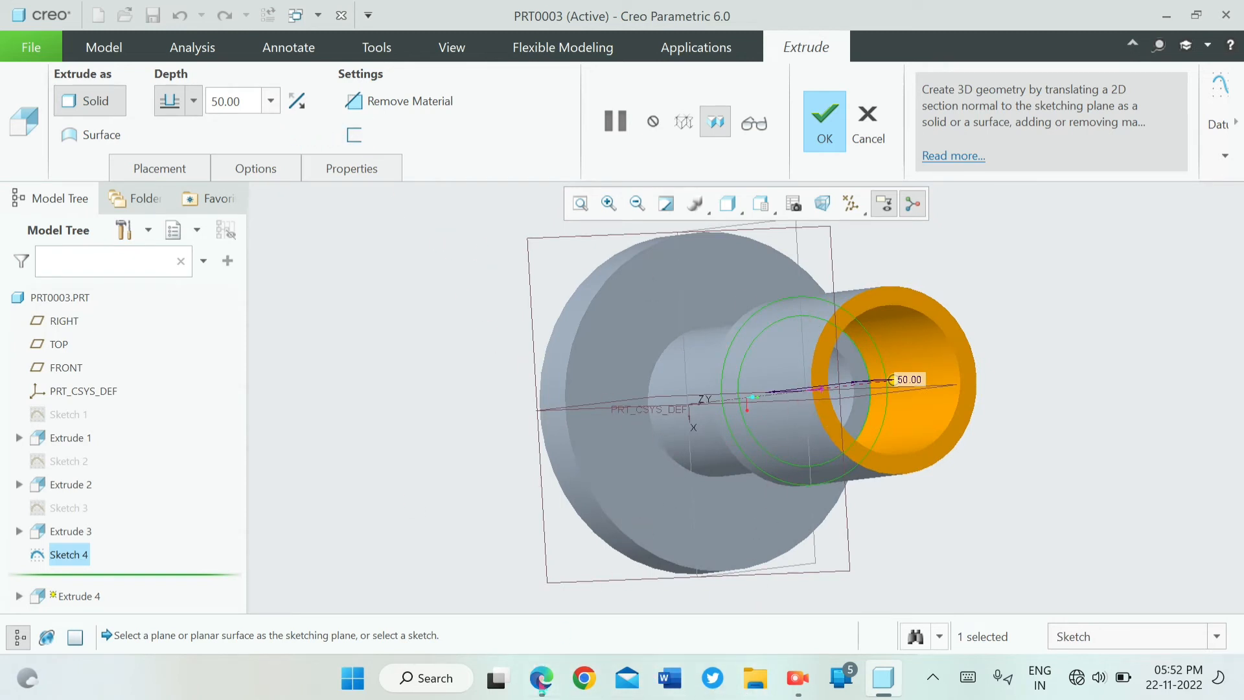
mouse_move(541, 681)
left_click(467, 551)
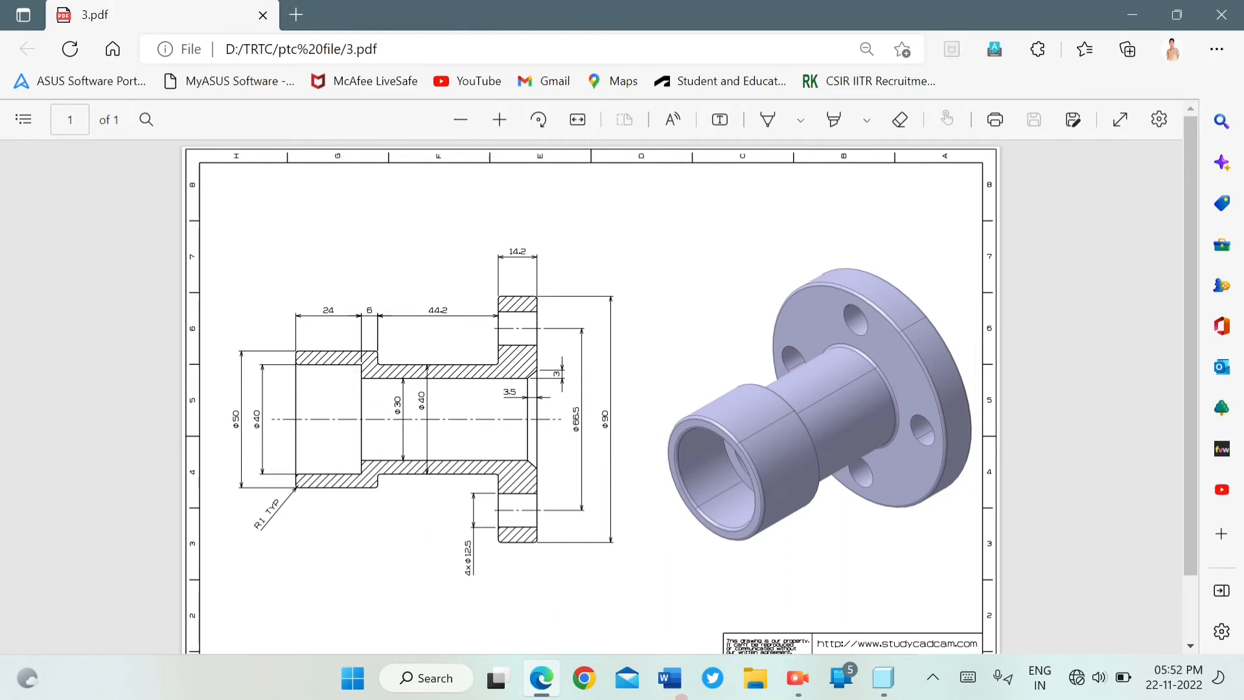
left_click(883, 677)
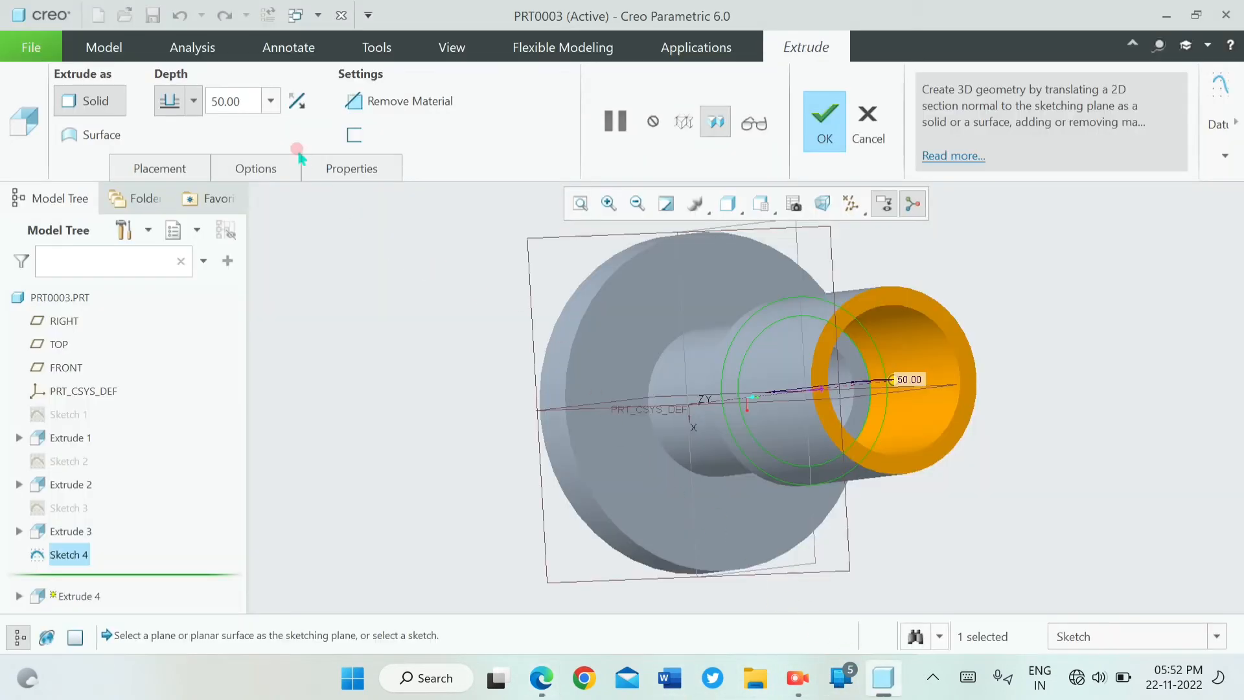
double_click(235, 101)
type("24")
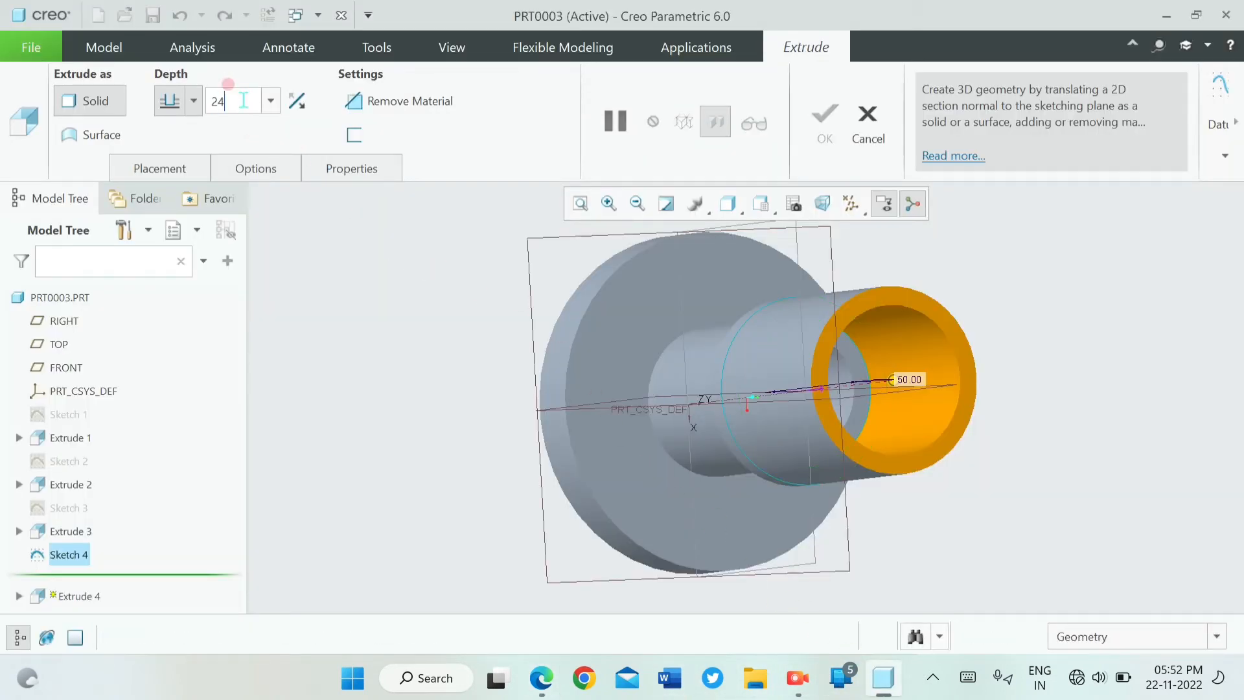
key("Return")
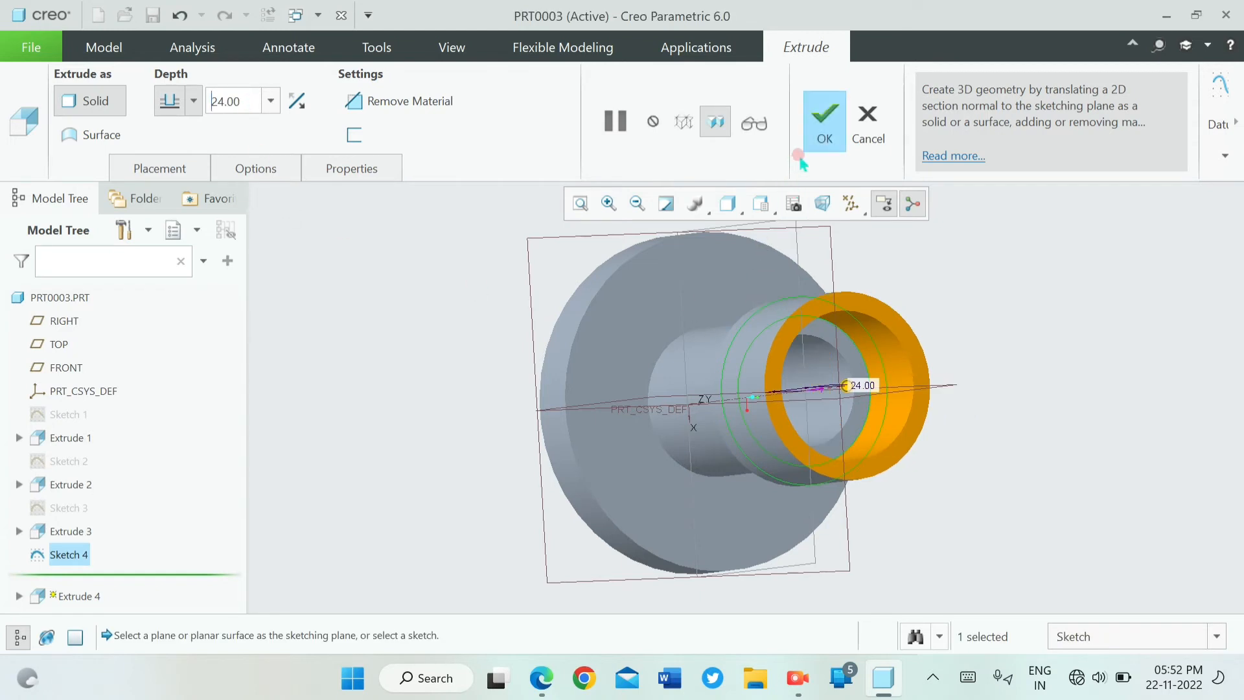
left_click(824, 120)
- Apply a 1 mm Round to the collar's open-end inner and outer edges, the neck-to-flange edge, and both outer flange edges
middle_click_drag(988, 280, 950, 281)
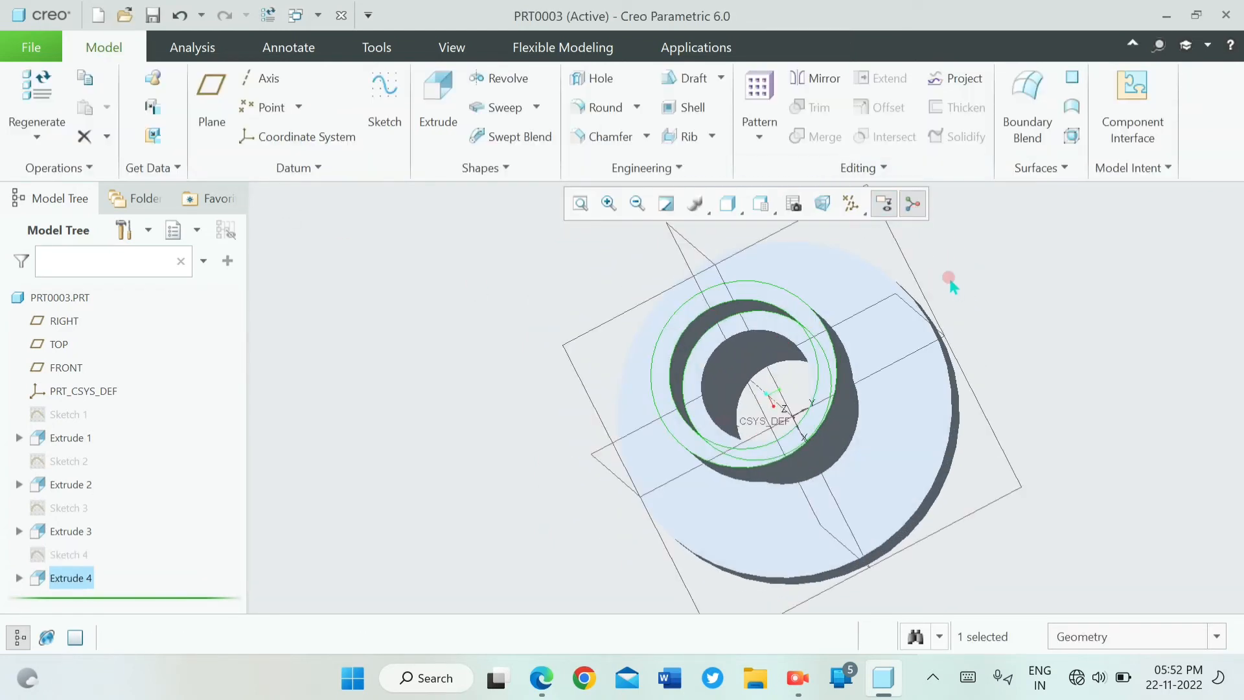
left_click(606, 108)
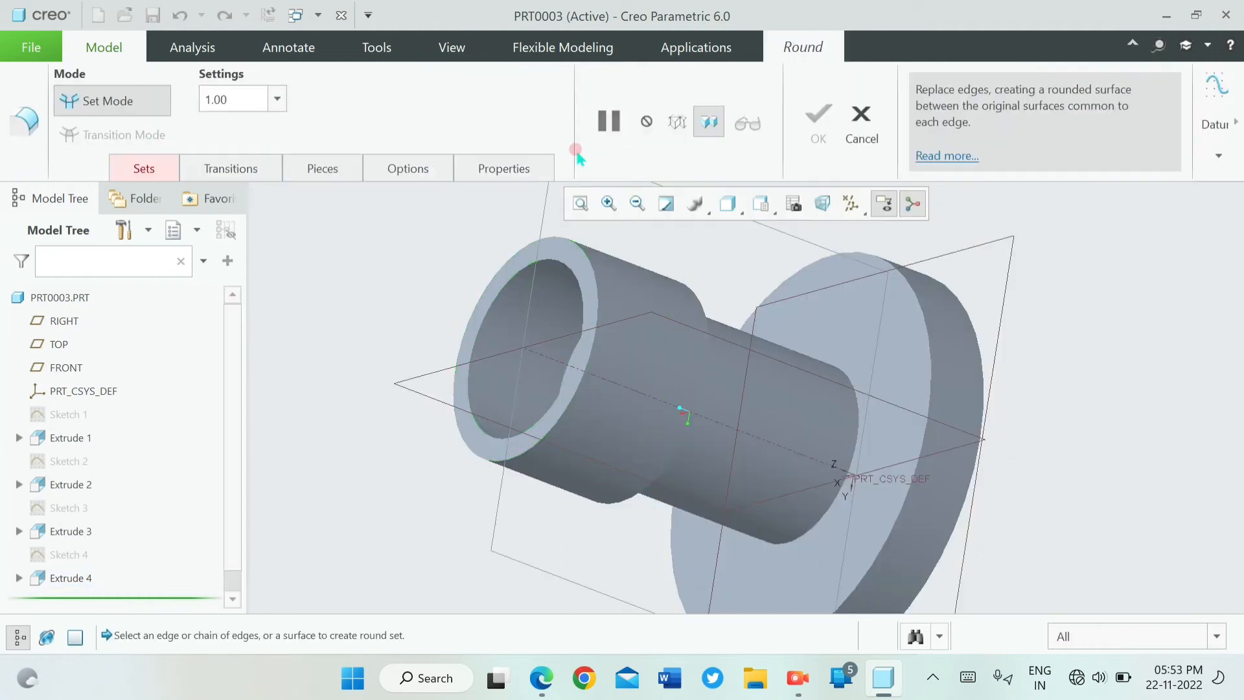
left_click(580, 289)
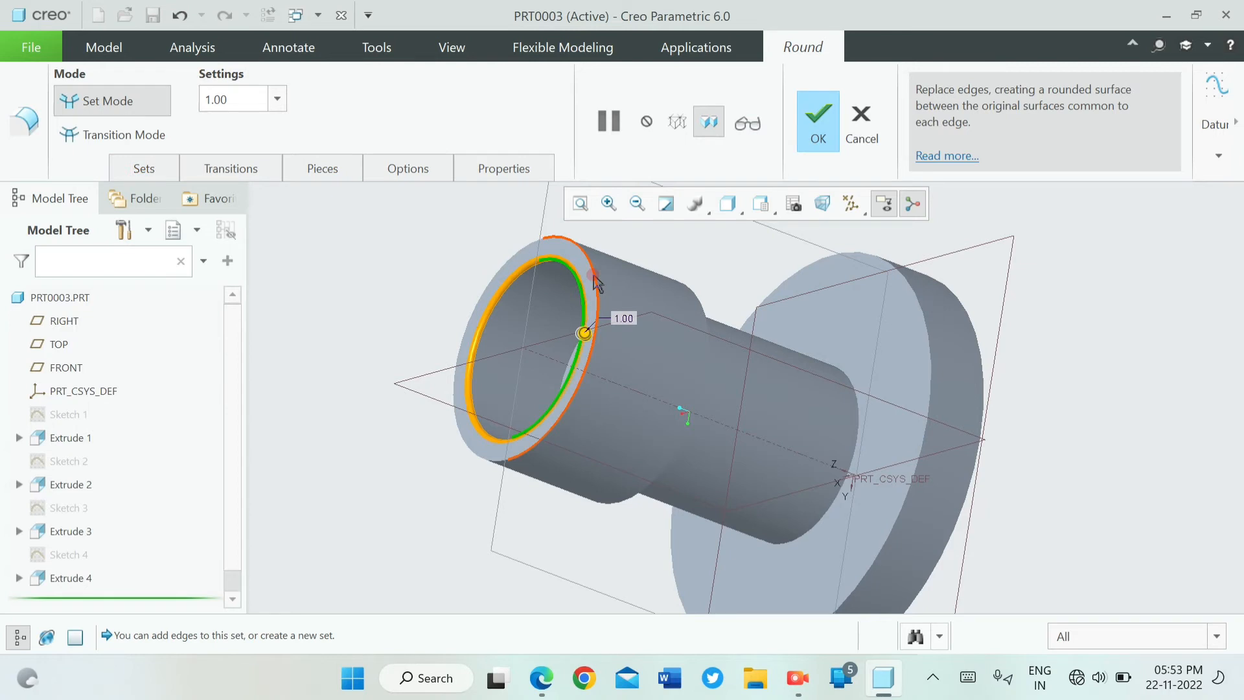
left_click(593, 278)
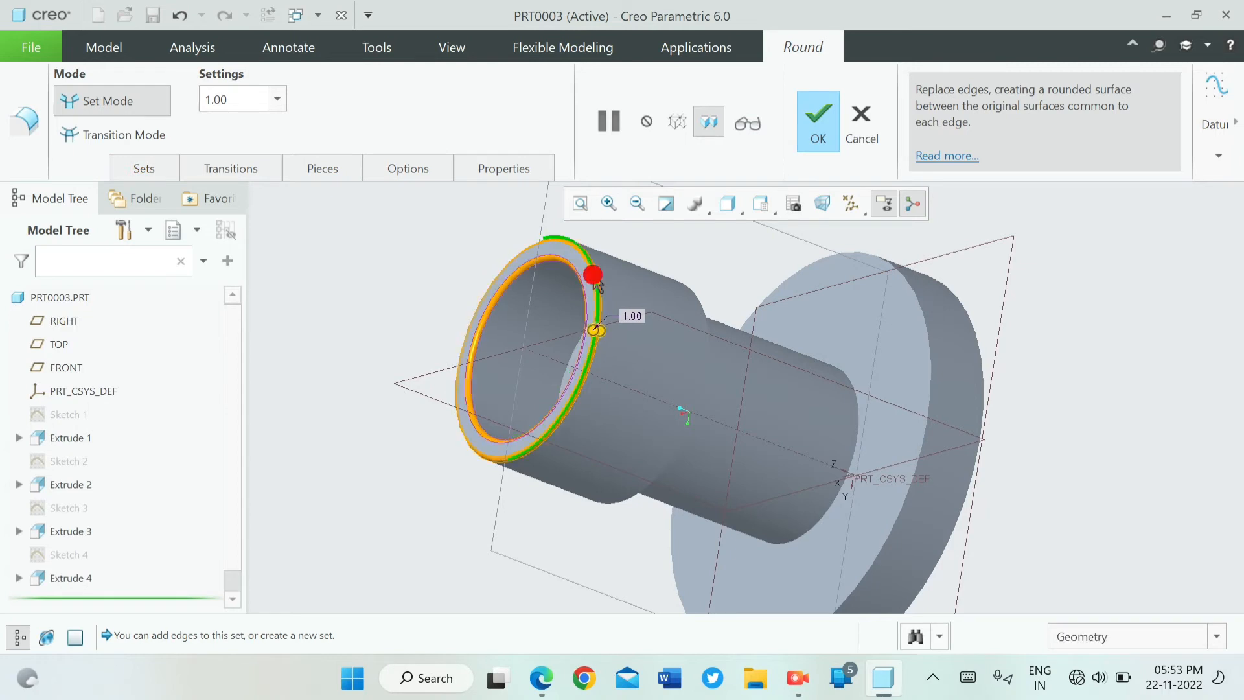
left_click(860, 410)
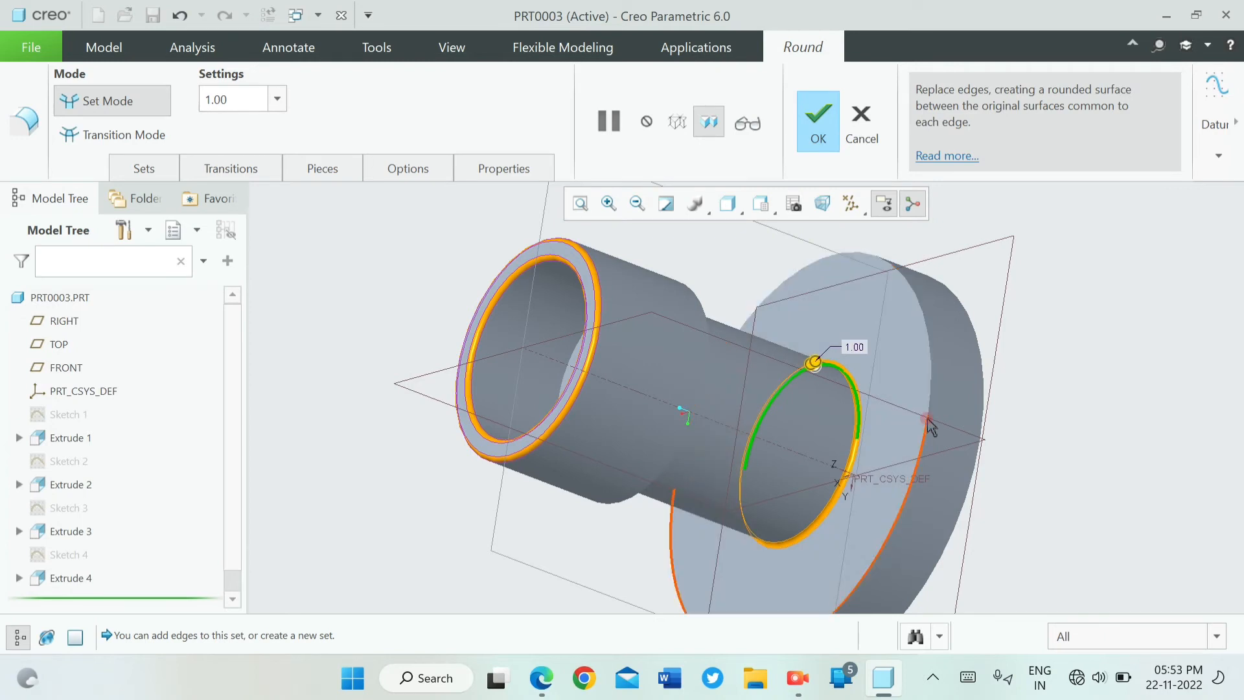
left_click(928, 420)
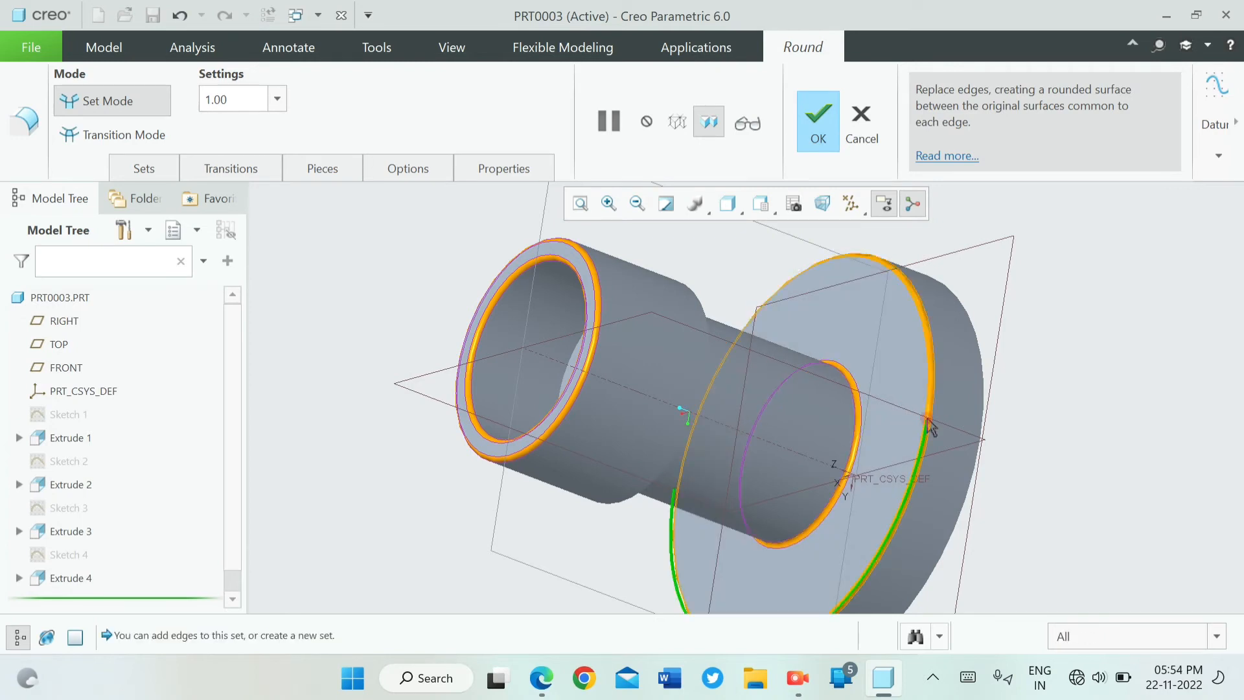
left_click(984, 437)
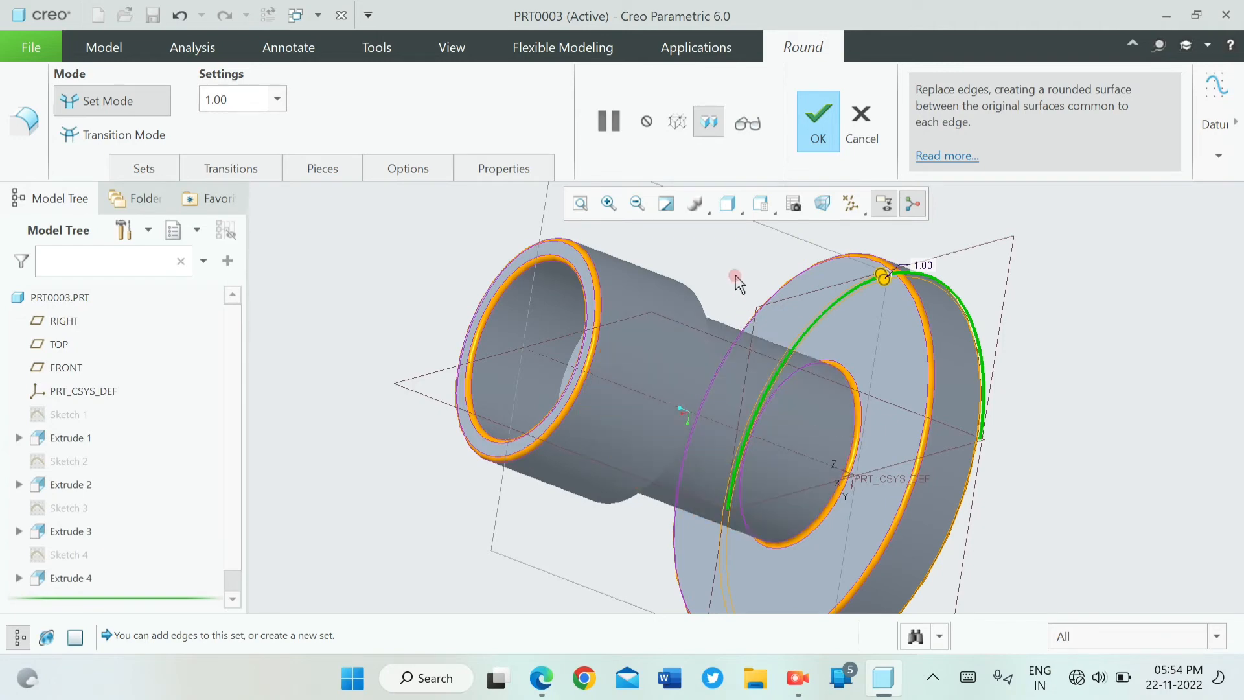
- Add the collar's outer edge facing the flange to the same 1 mm round set and complete the round
middle_click_drag(739, 278, 655, 275)
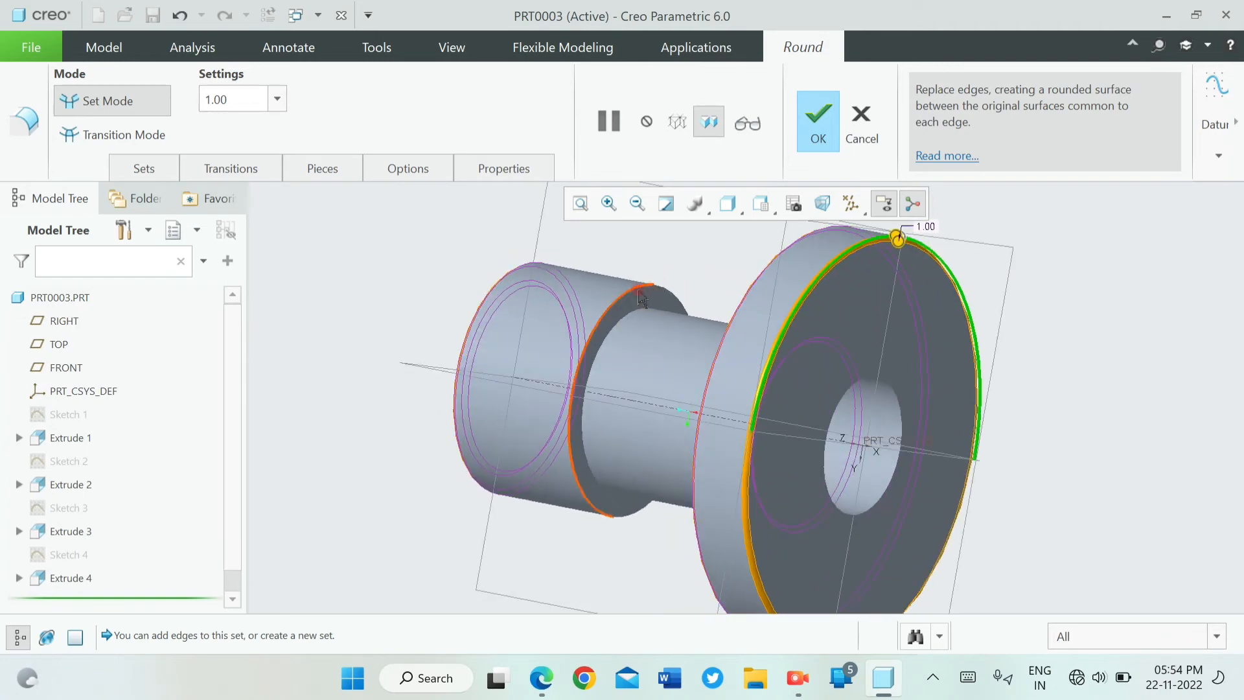
left_click(639, 293)
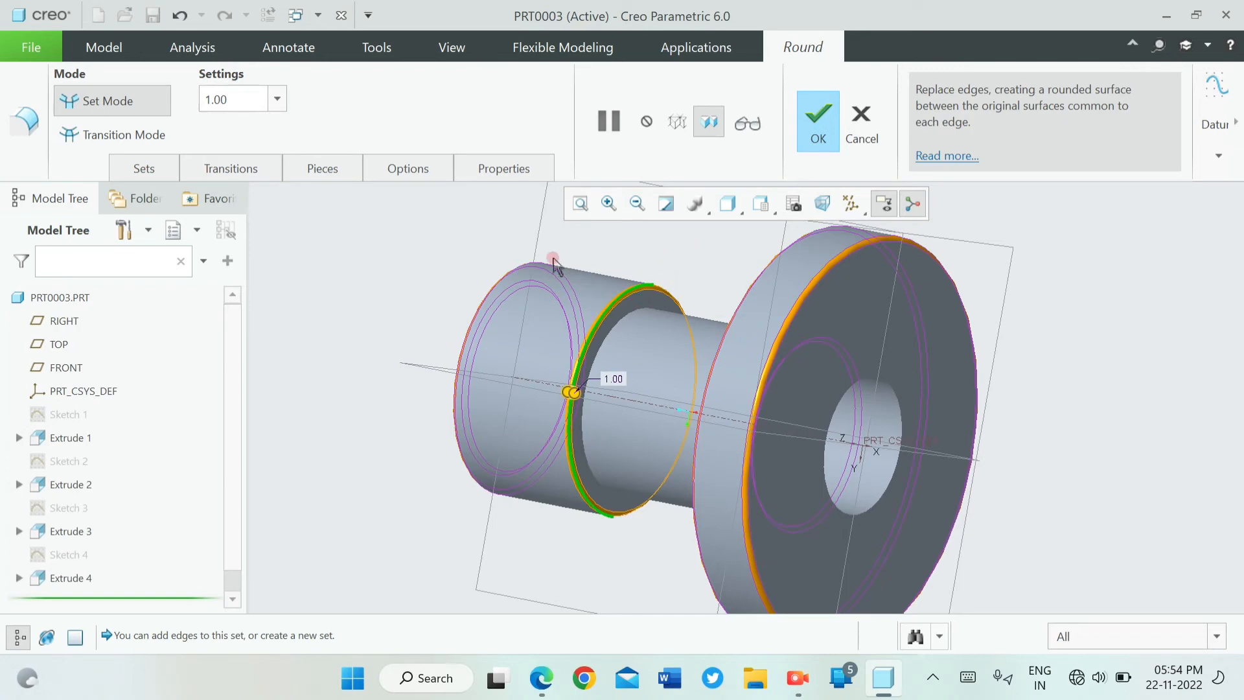
middle_click_drag(463, 275, 698, 245)
left_click(819, 124)
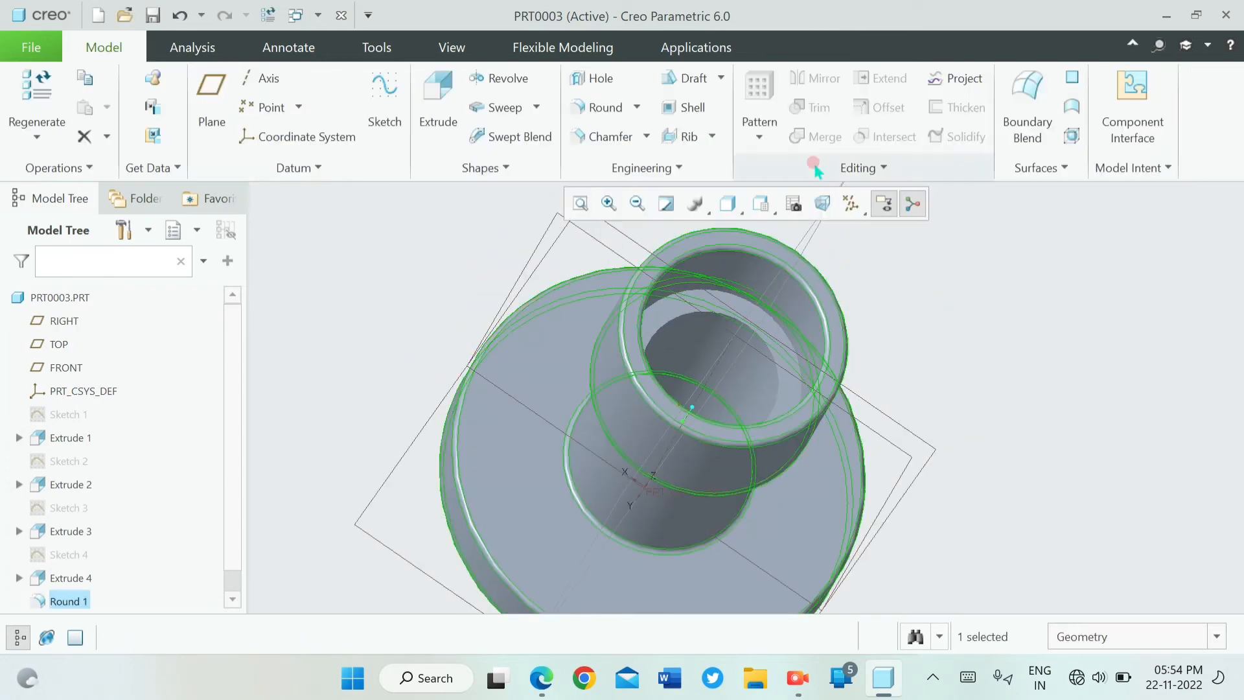
- Chamfer the bore's circular edge on the flange's outer face using D x D with a 3 mm distance
middle_click_drag(938, 305, 772, 321)
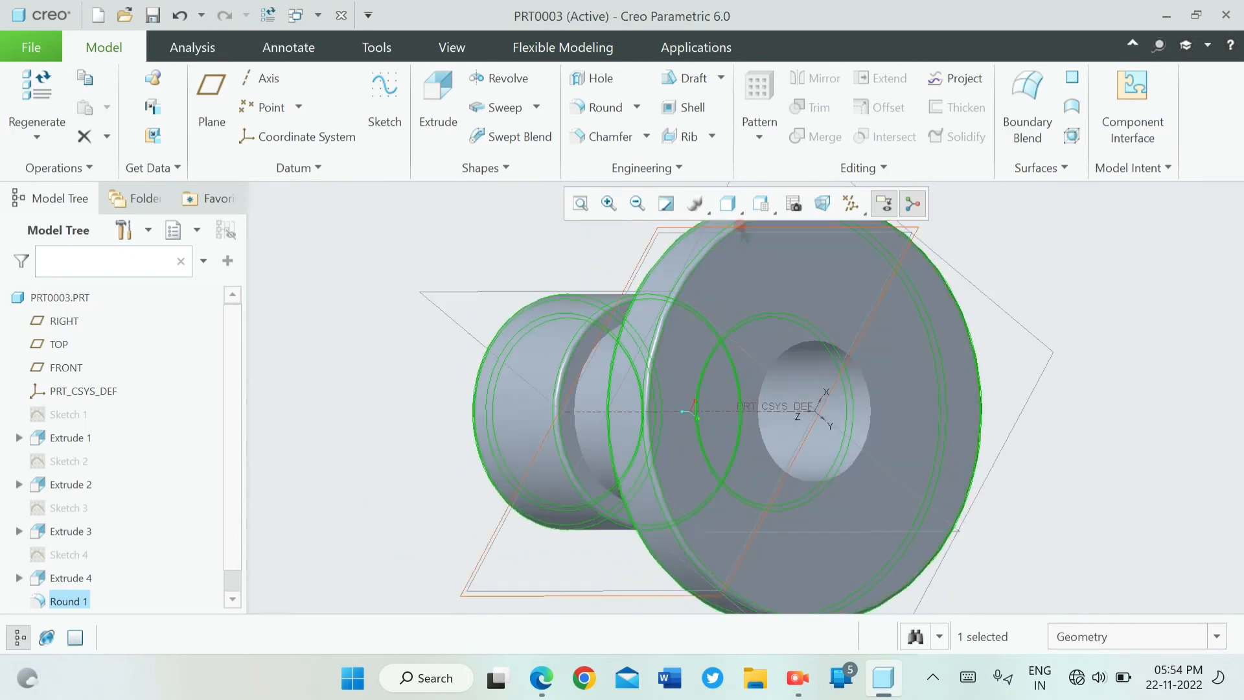
left_click(596, 138)
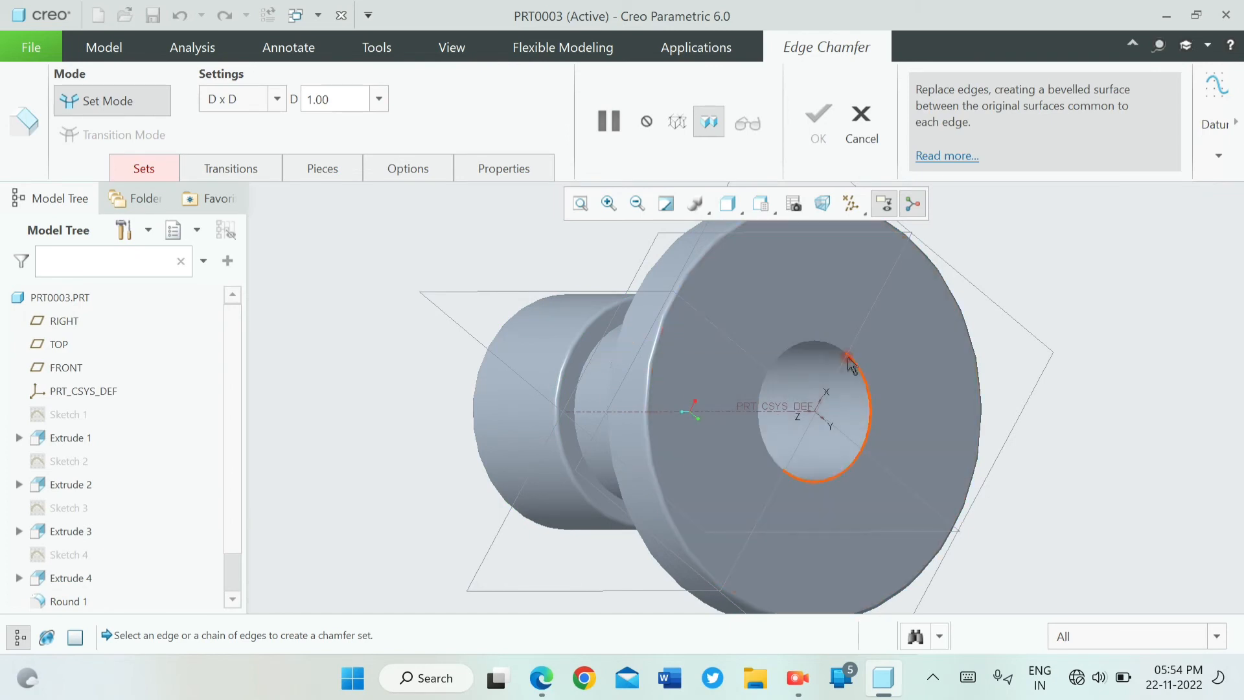
left_click(850, 361)
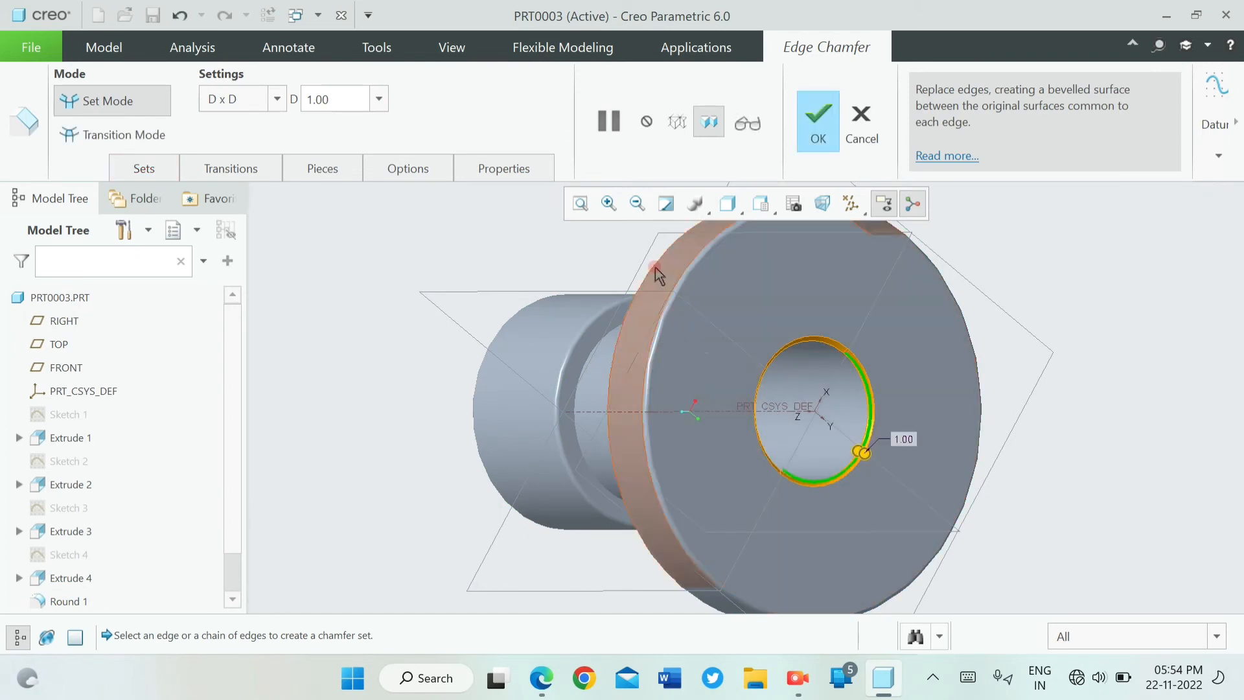
double_click(350, 102)
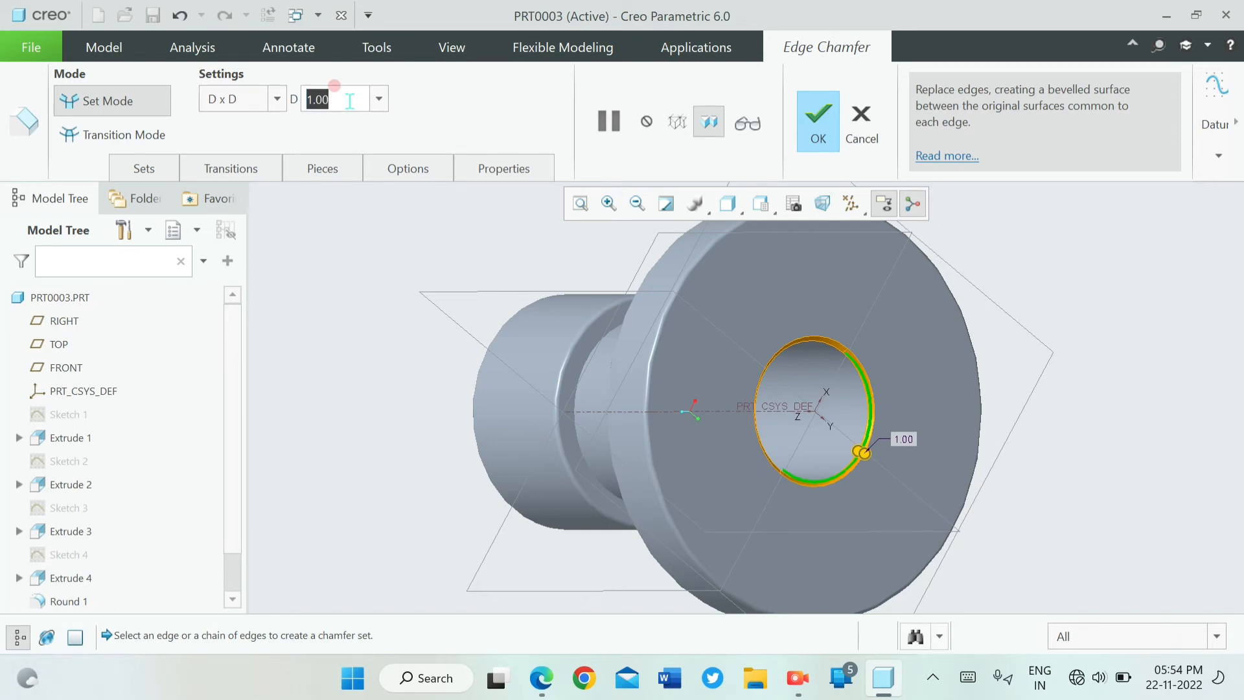
type("3")
left_click(417, 311)
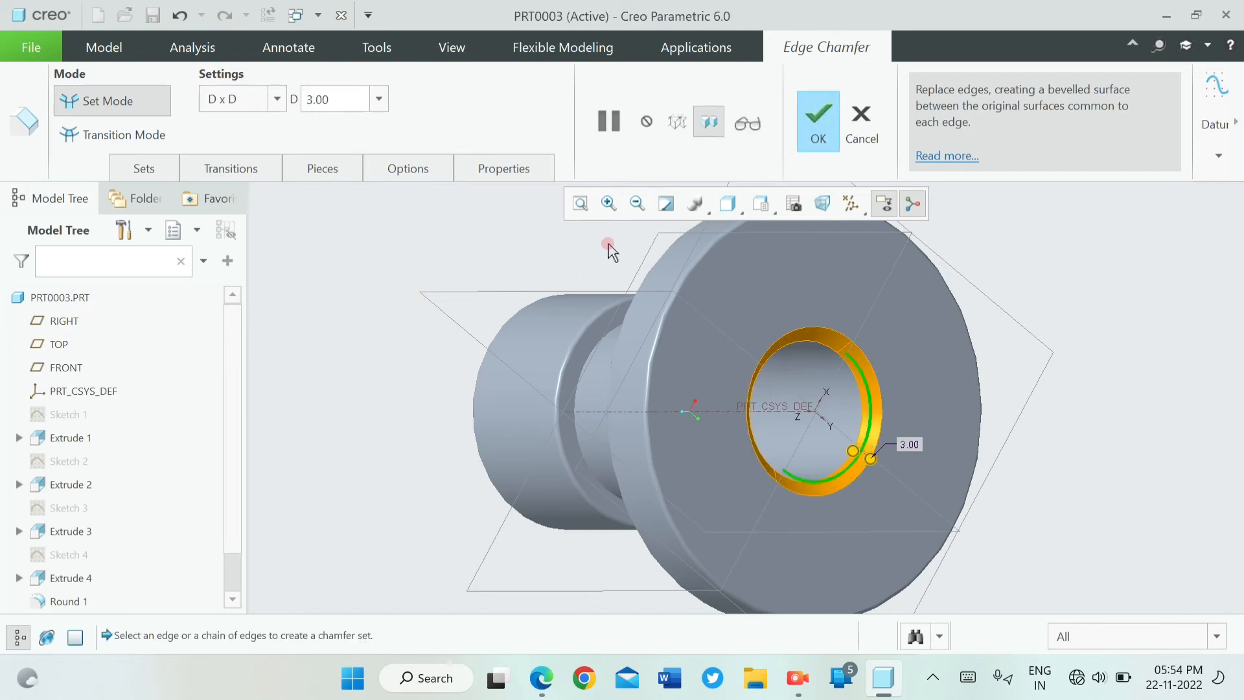
left_click(818, 123)
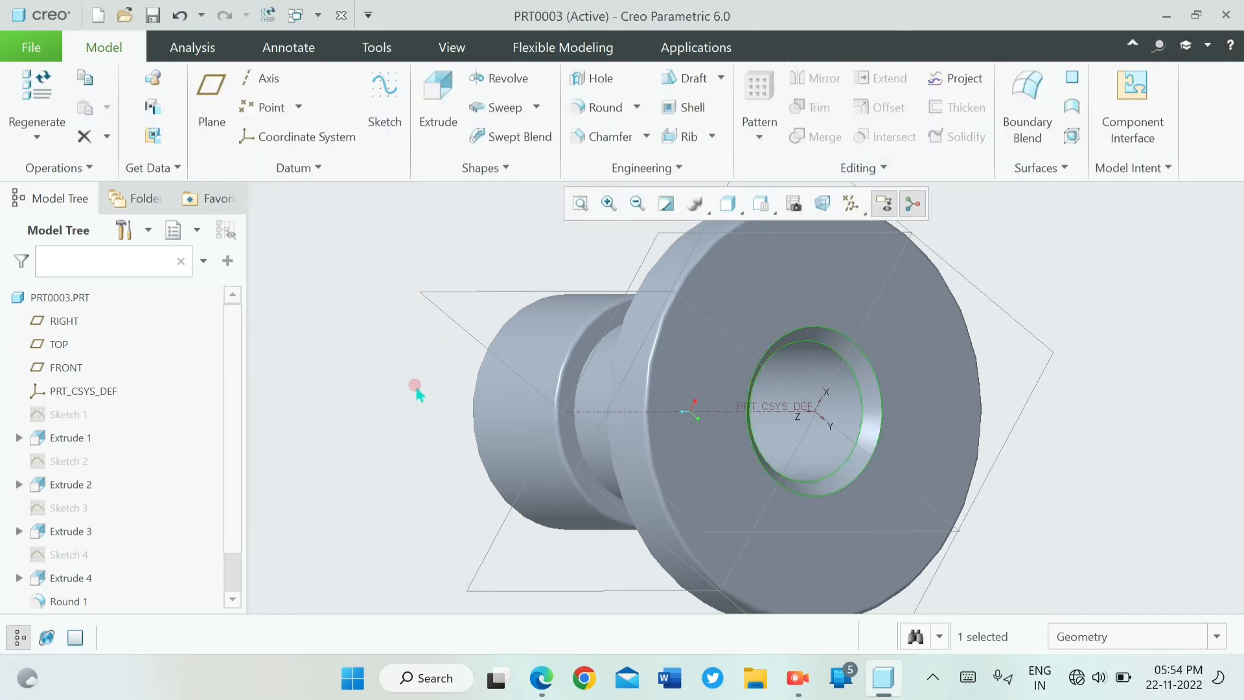
- Start a sketch on the flange face on the neck side and orient the view to the sketch plane
middle_click_drag(416, 392, 584, 358)
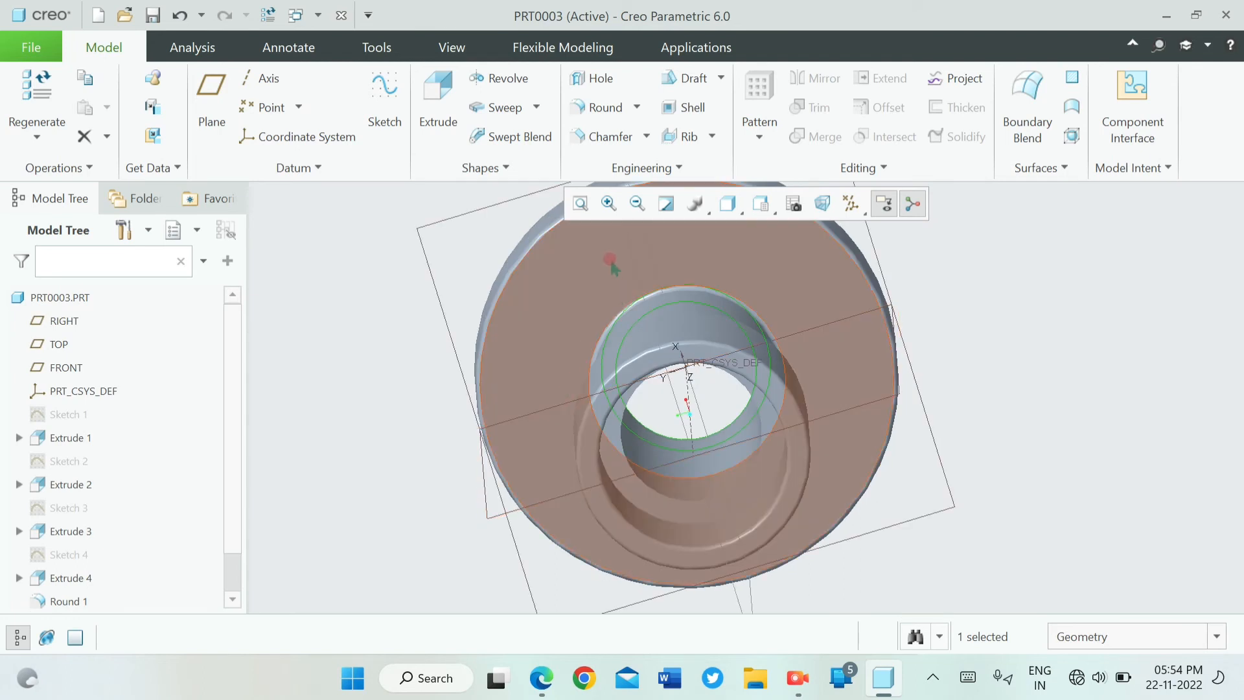
left_click(575, 269)
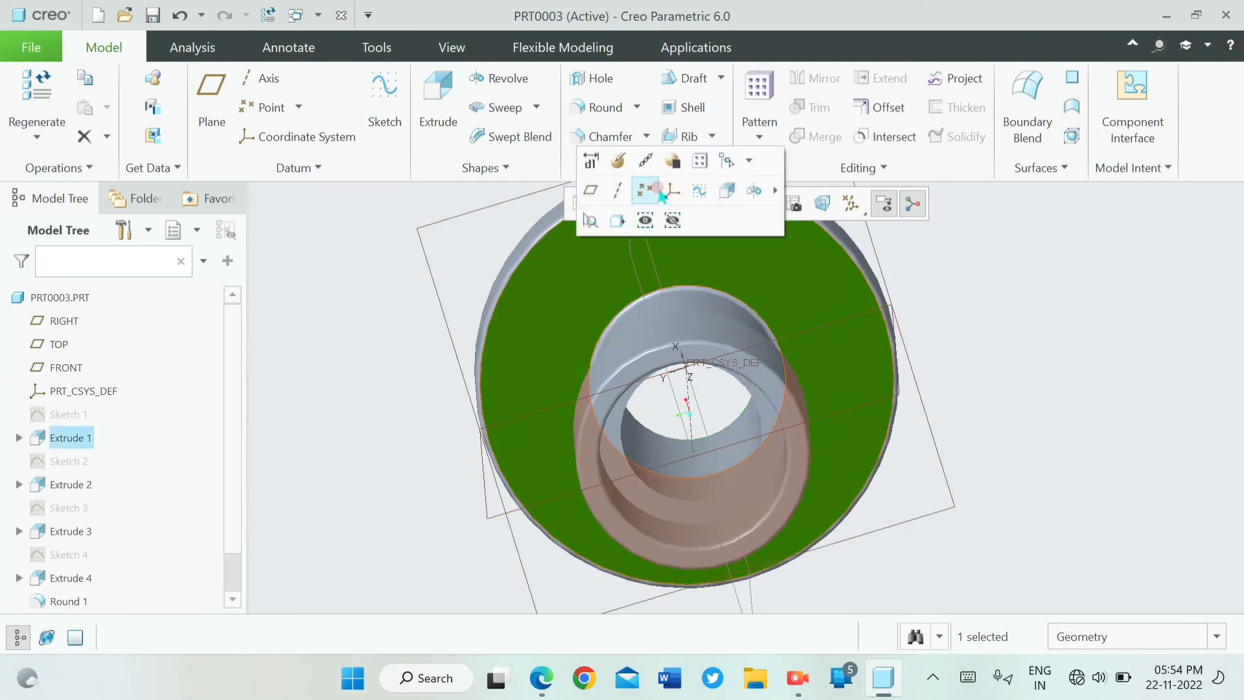
left_click(694, 190)
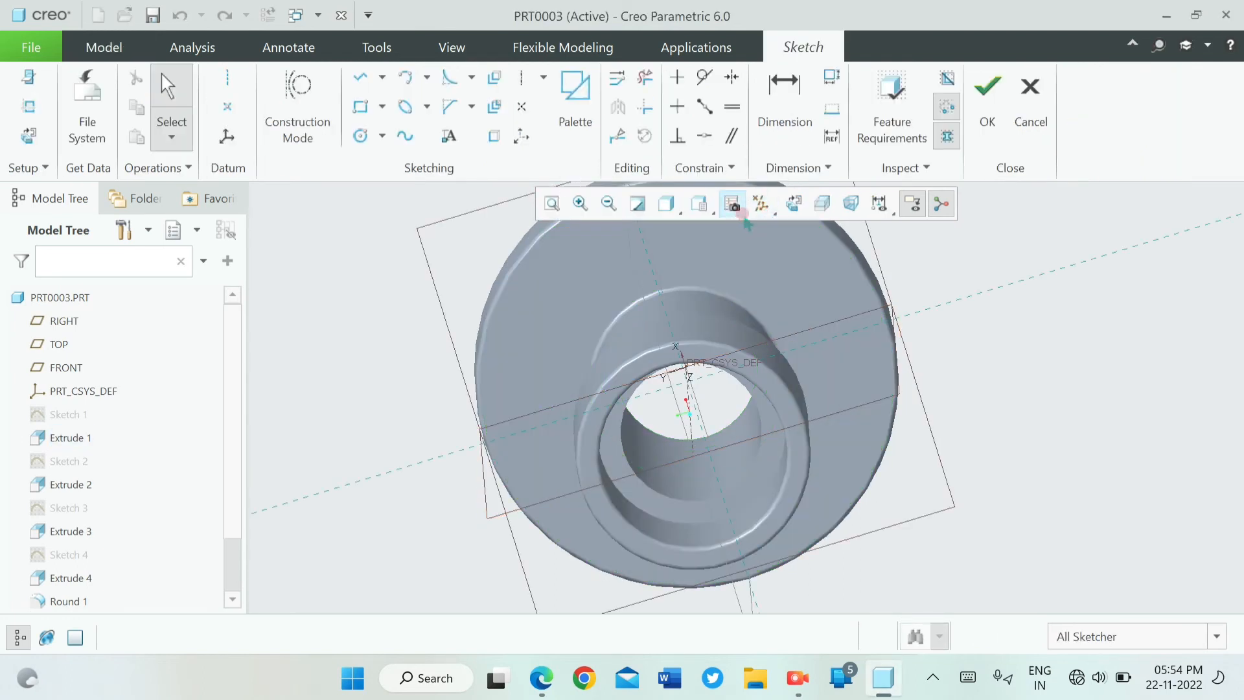
left_click(789, 205)
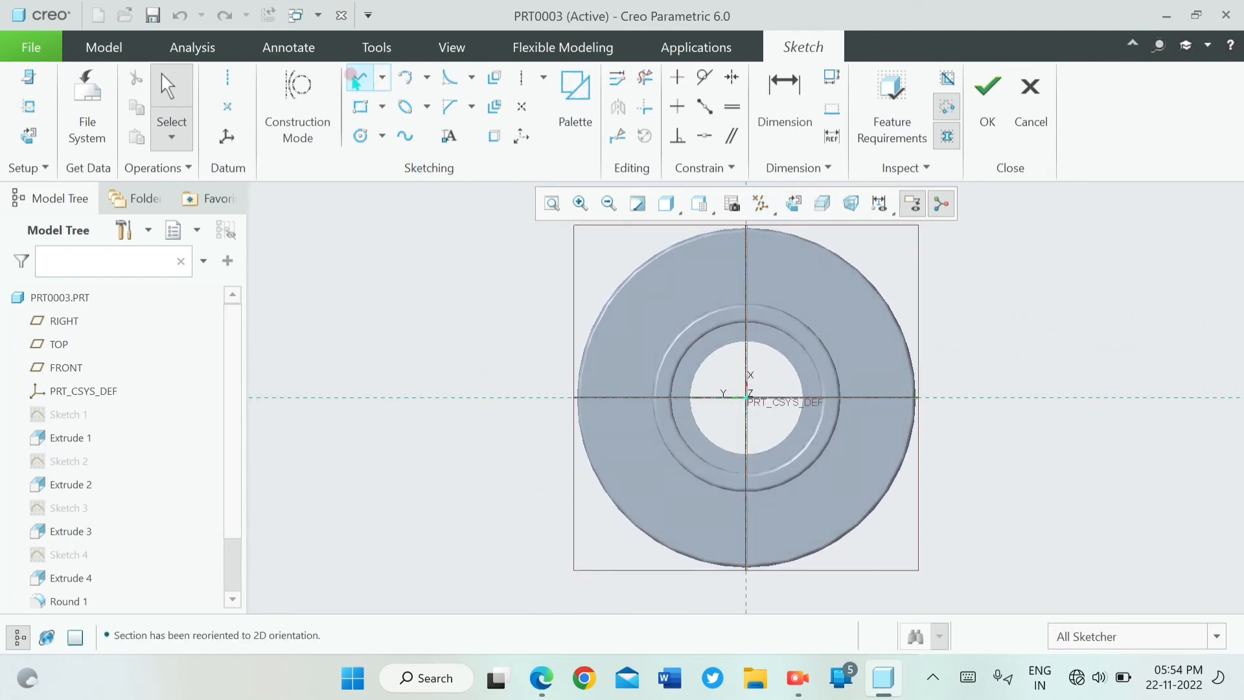
- Sketch a vertical line about 32 mm long from the origin upward across the flange face
left_click(364, 87)
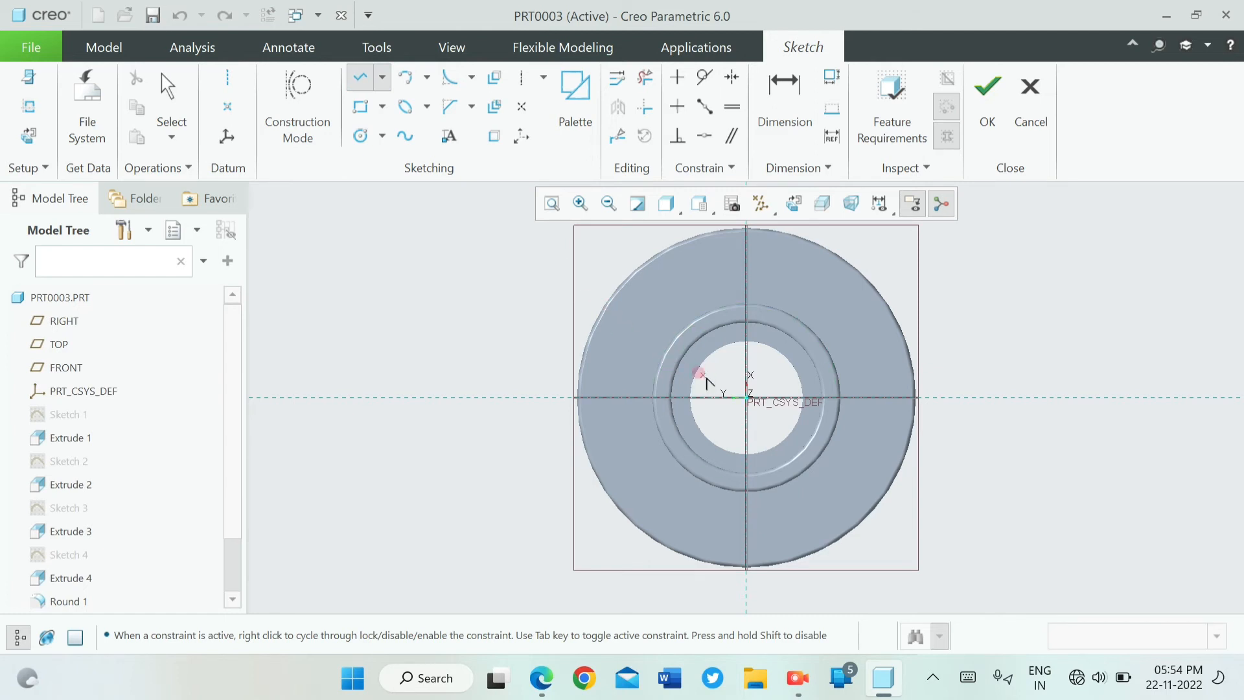
left_click(745, 396)
left_click(748, 280)
middle_click(796, 277)
middle_click(796, 277)
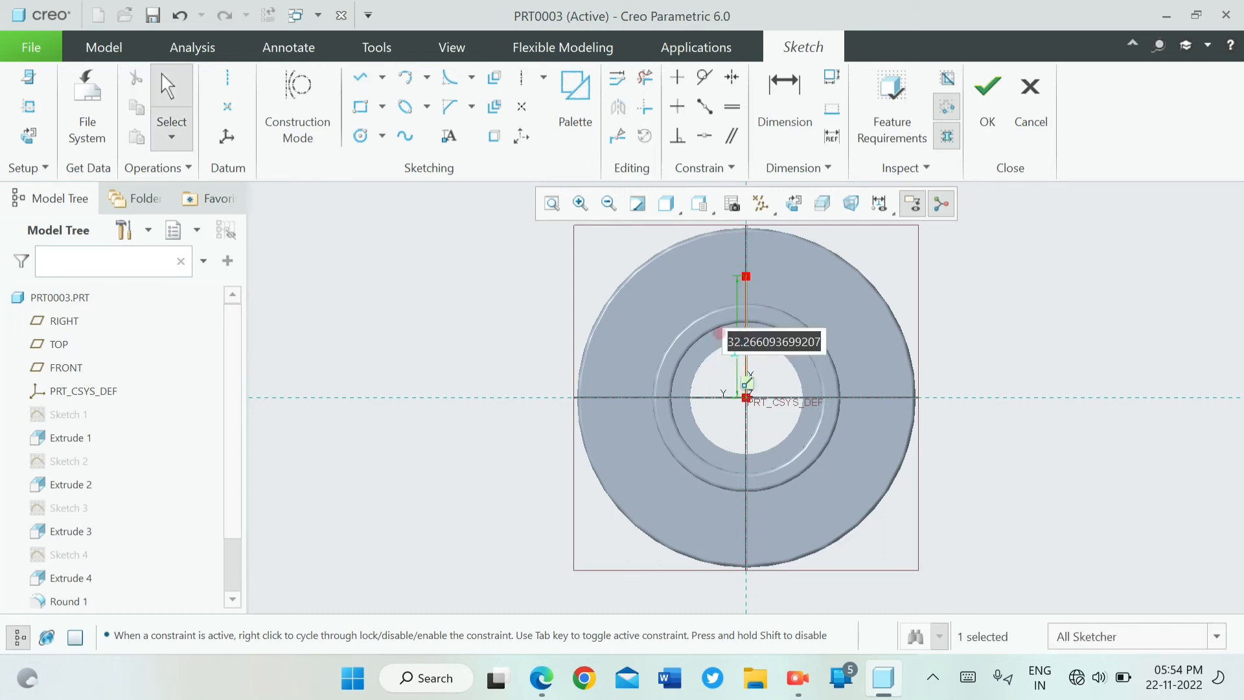
- Set the vertical line's length to 33.25 mm
double_click(731, 348)
type("33")
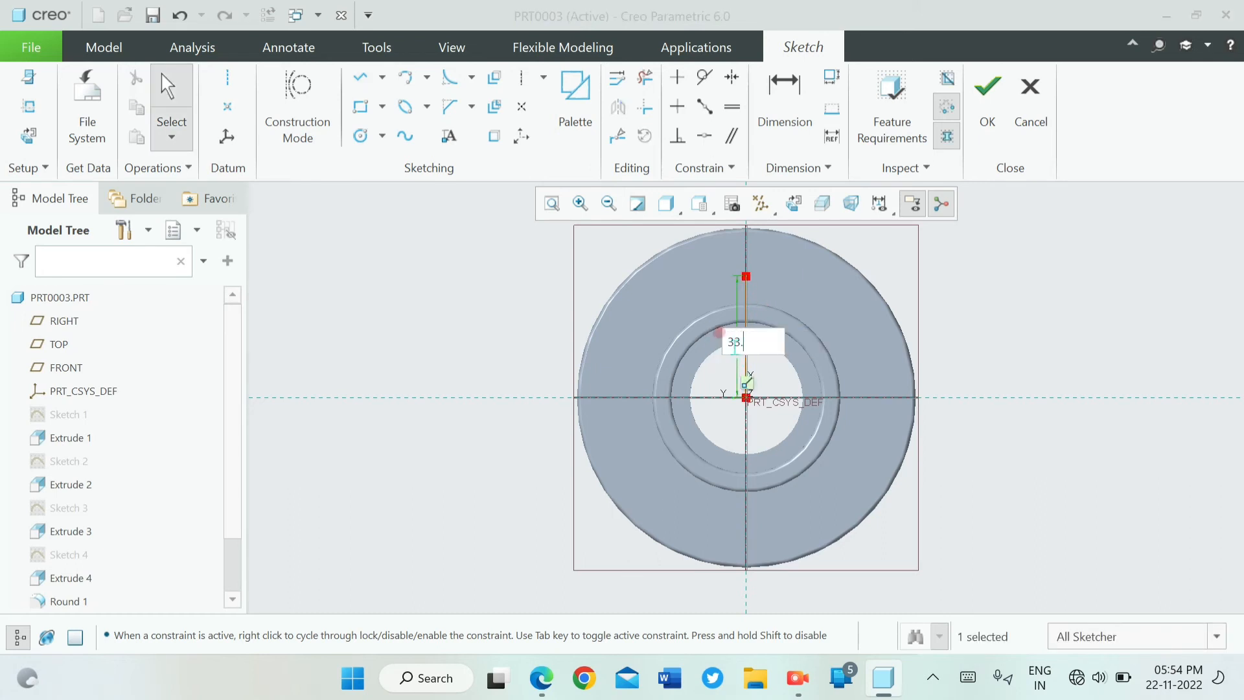
type(".25")
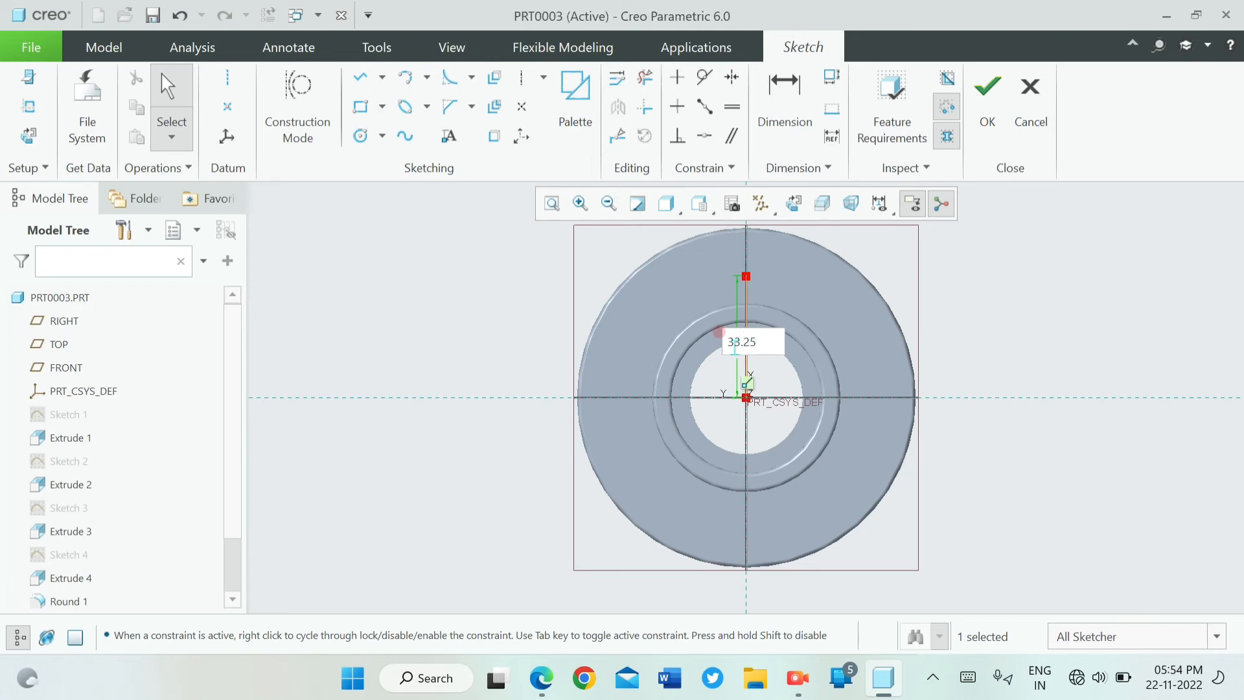
key("Return")
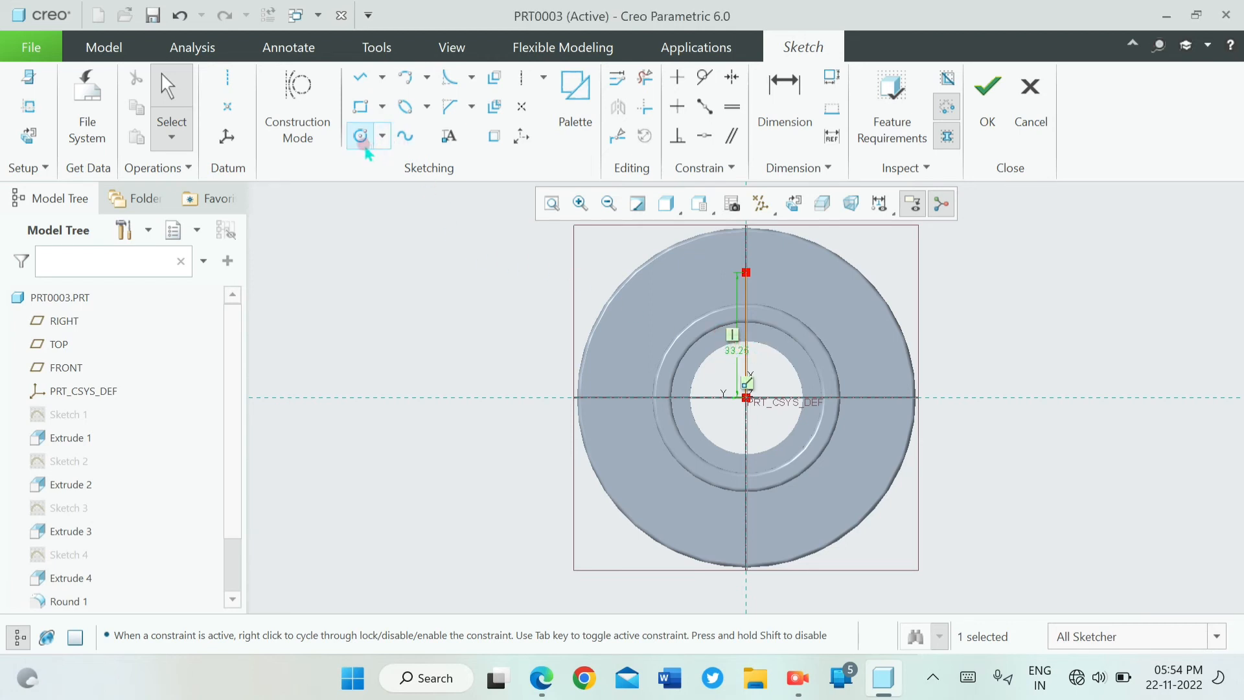
- Sketch a circle about 12.6 mm in diameter centred on the vertical line's upper endpoint
left_click(360, 137)
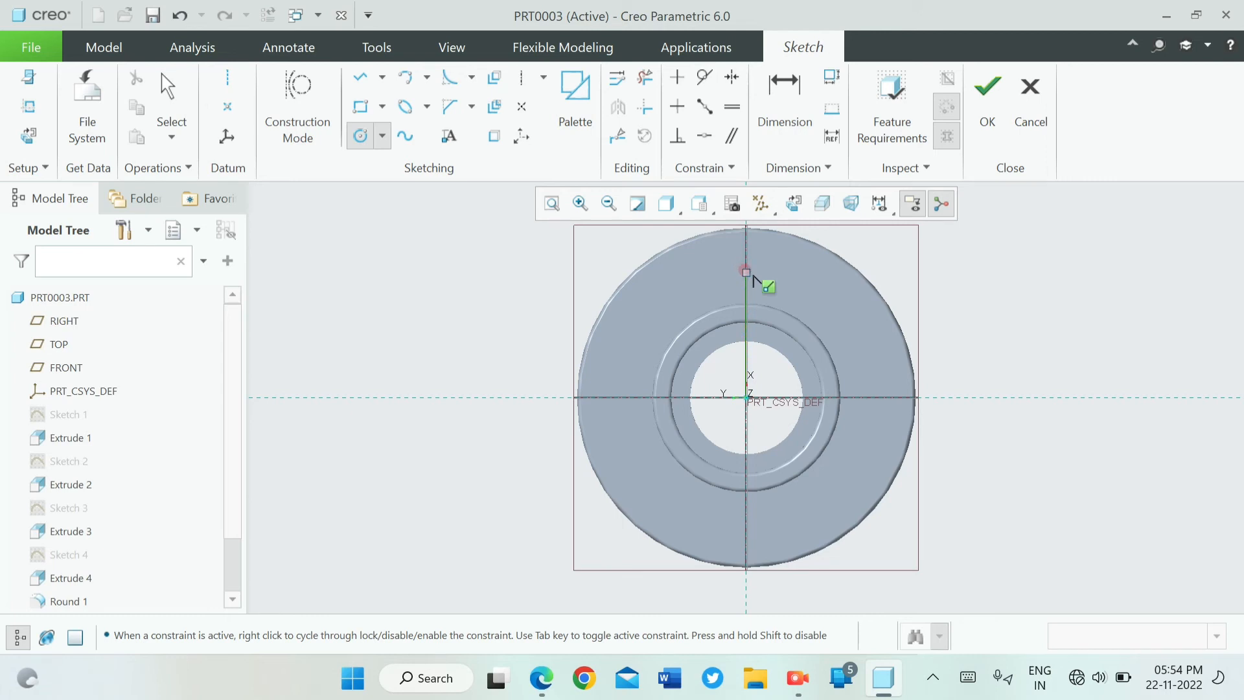
left_click(747, 273)
left_click(764, 293)
middle_click(637, 318)
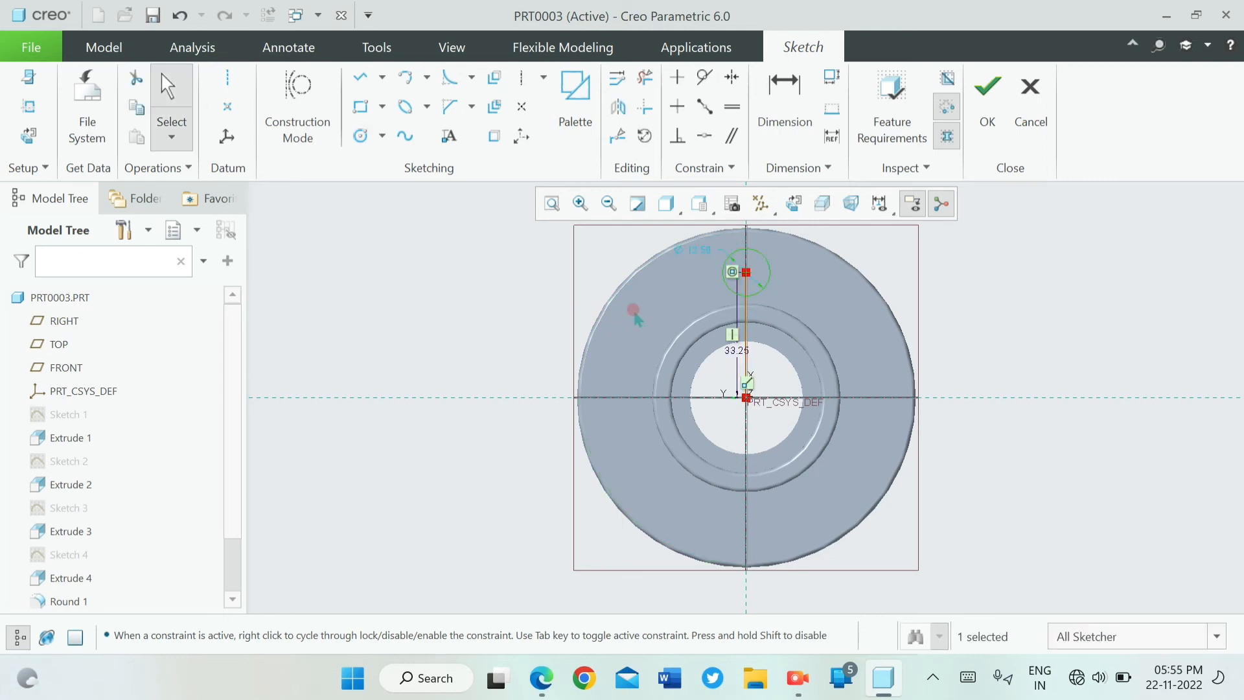
- Set the bolt-hole circle's diameter to 12.5 mm and check the hole dimensions on the 3.pdf drawing
double_click(700, 250)
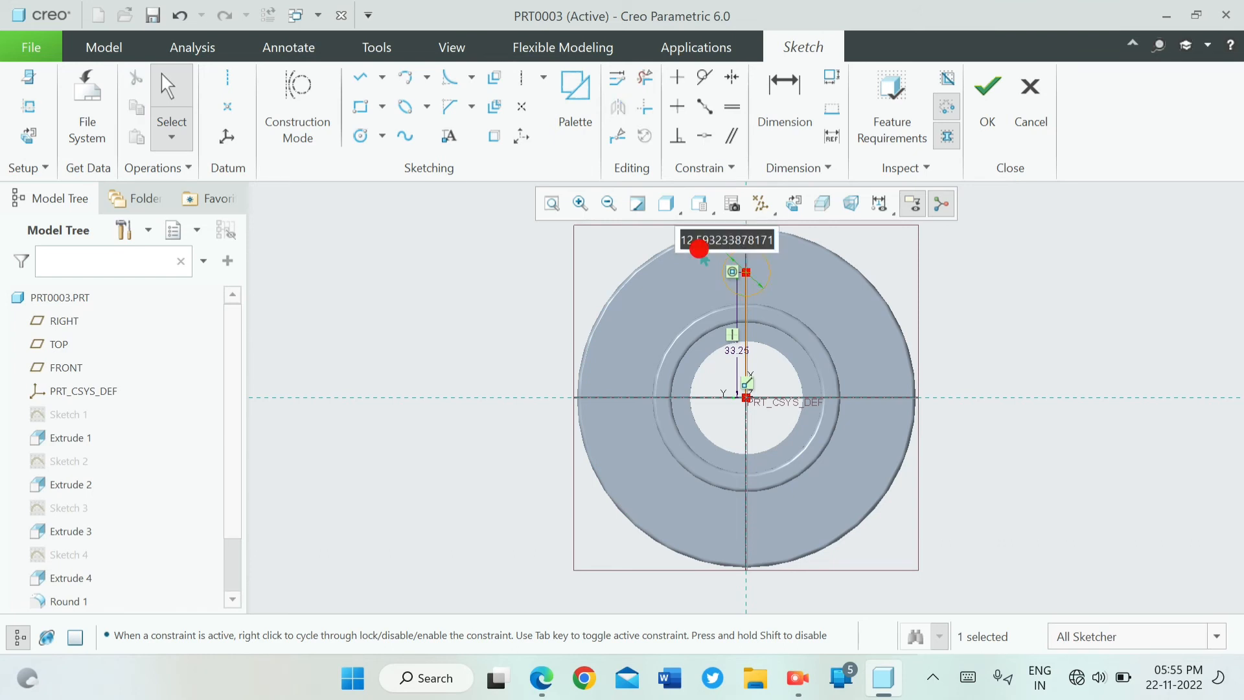
type("12")
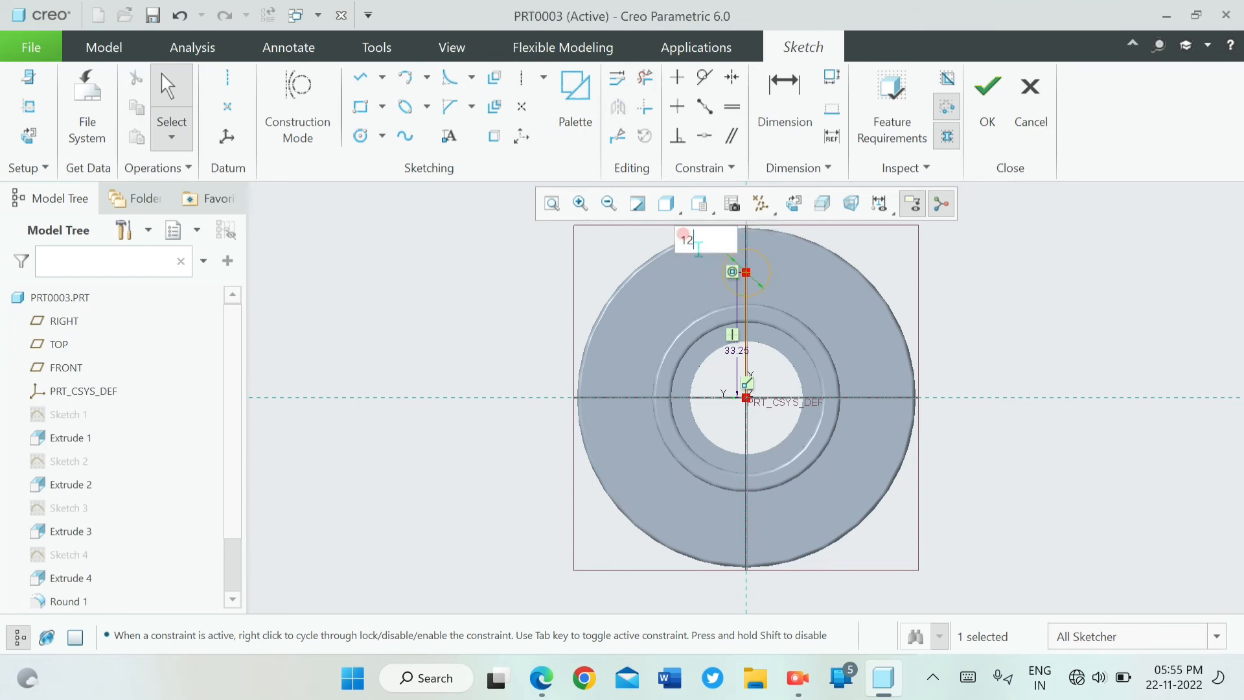
type(".5")
key("Return")
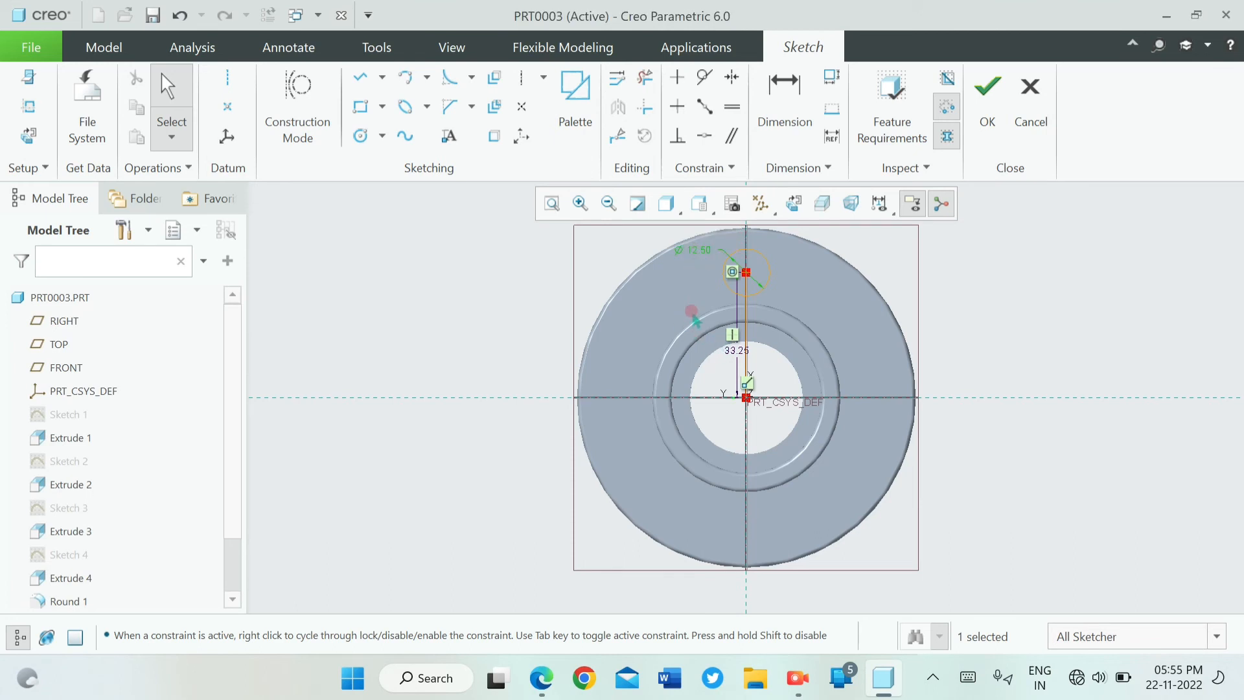
left_click(542, 678)
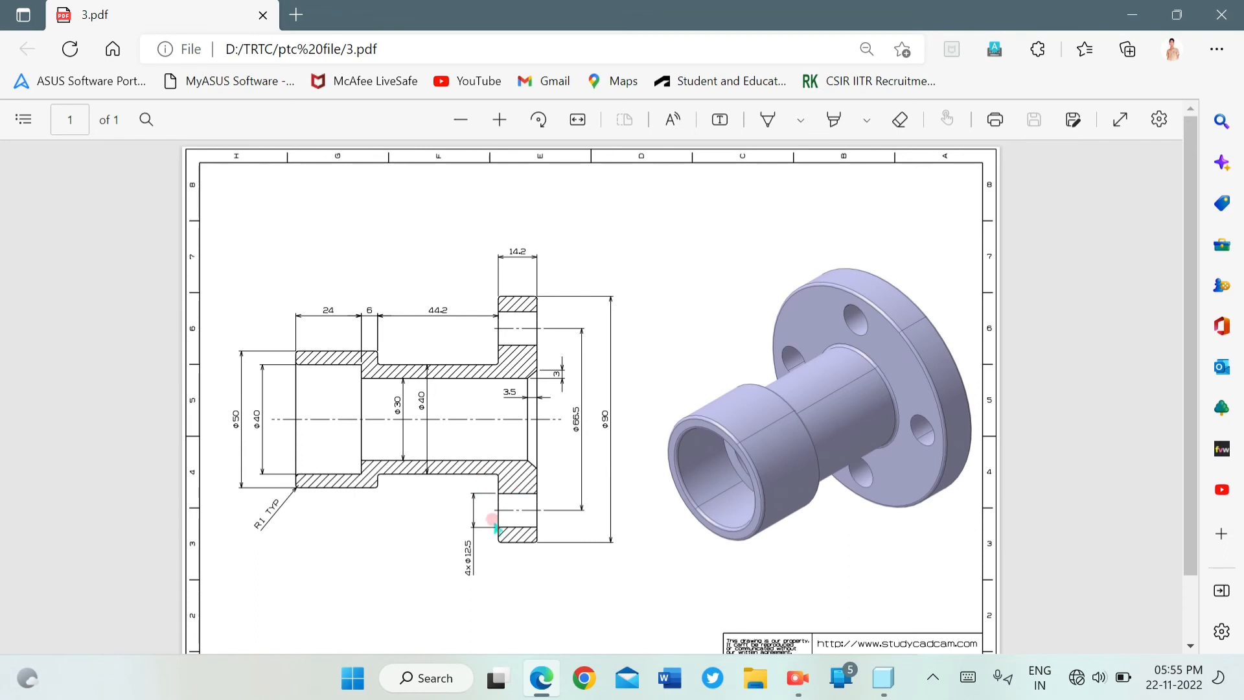
left_click(883, 678)
- Trim away the vertical line between the origin and the circle's centre, leaving only the circle, and finish the sketch
scroll(772, 289, "down", 2)
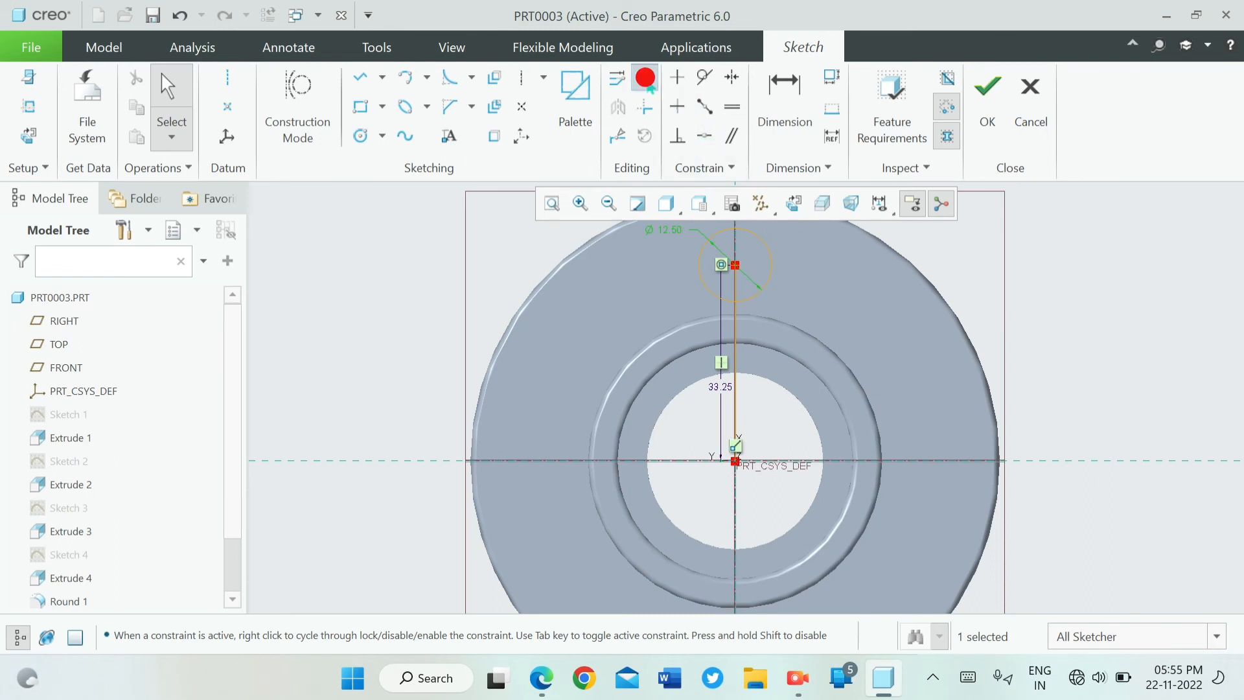
left_click(645, 77)
left_click_drag(706, 376, 775, 384)
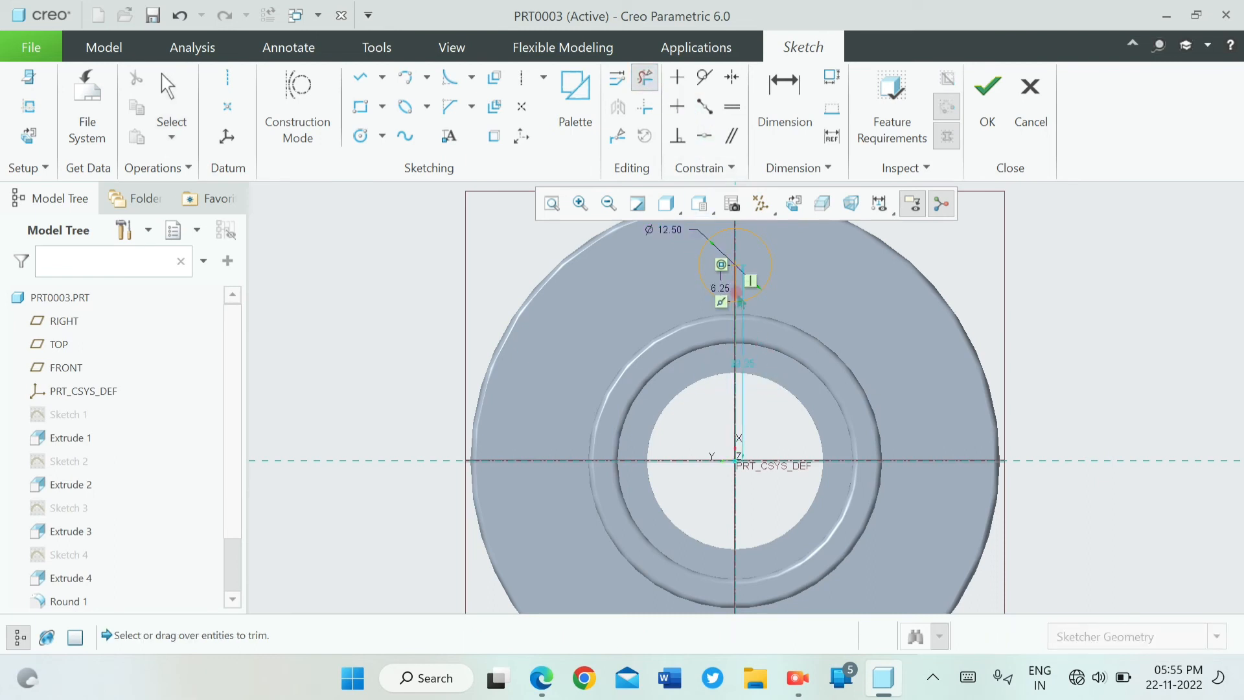
scroll(741, 300, "down", 4)
left_click_drag(713, 298, 761, 292)
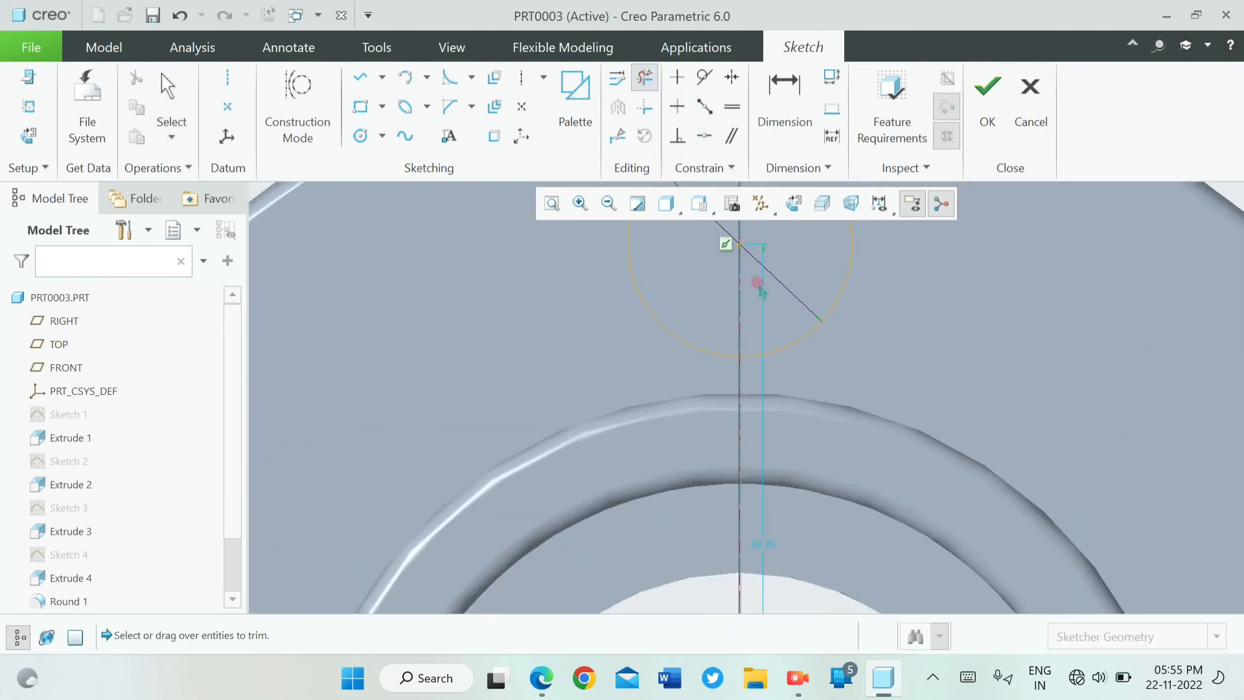
left_click(552, 204)
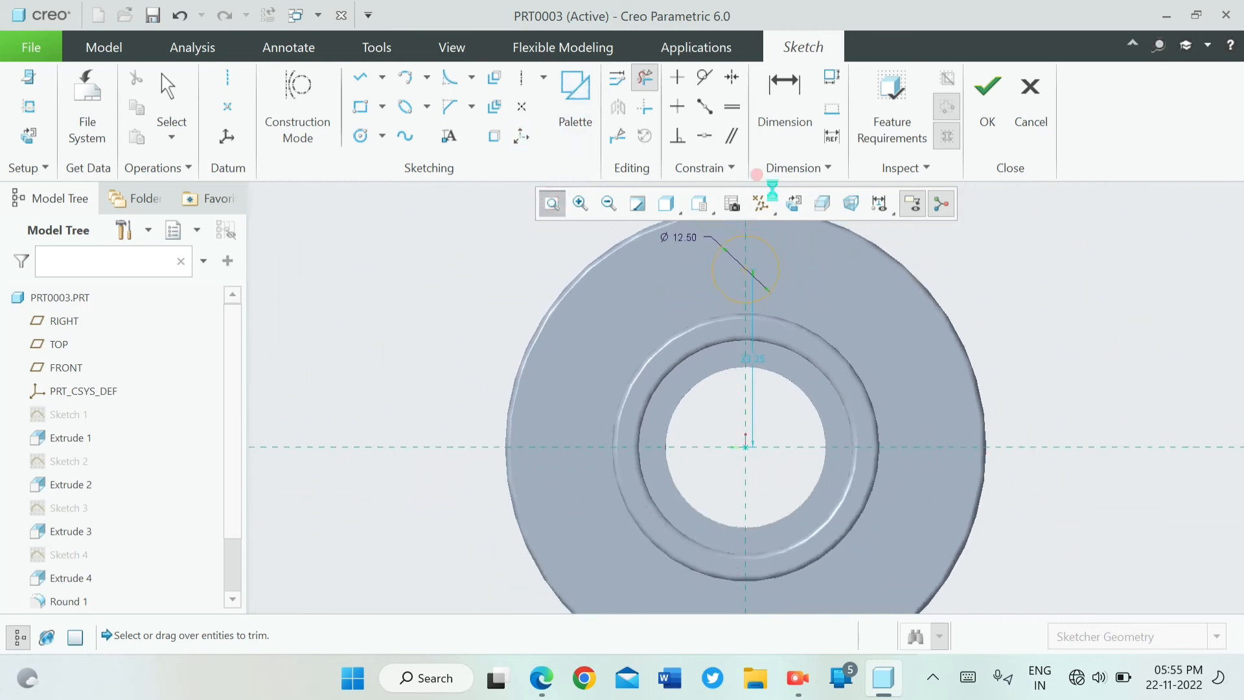
left_click(988, 86)
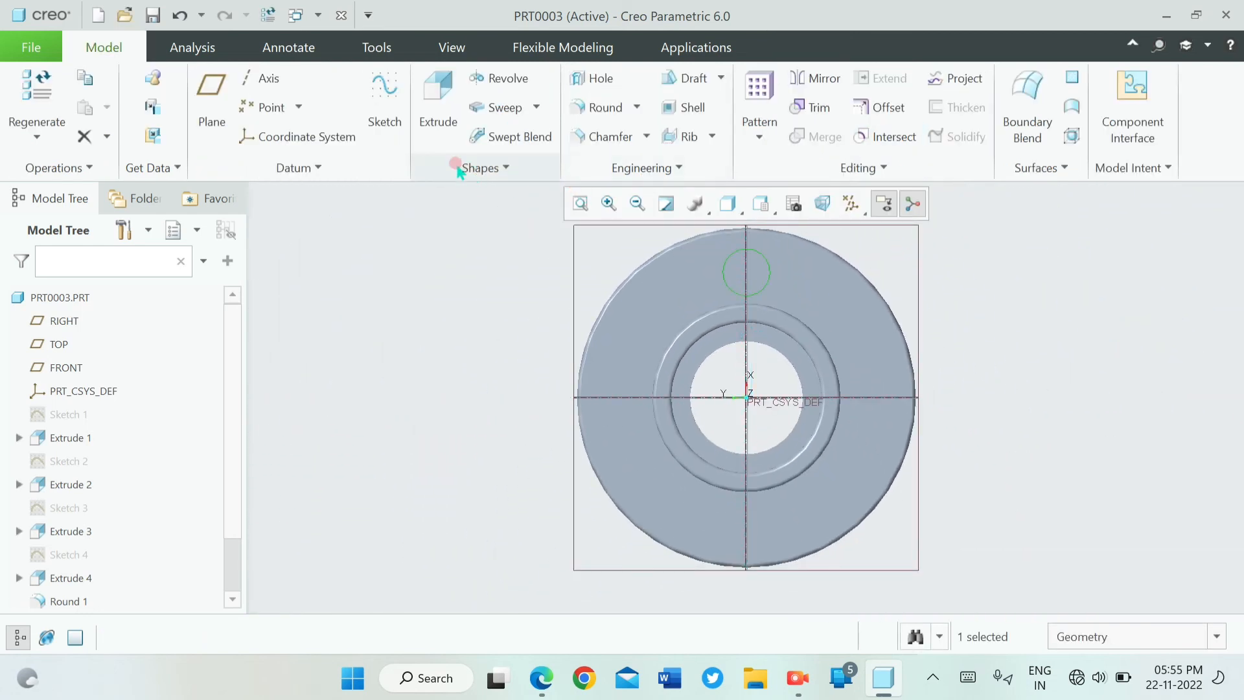
- Extrude the circle as a material-removing cut through all to make the first bolt hole in the flange
left_click(423, 103)
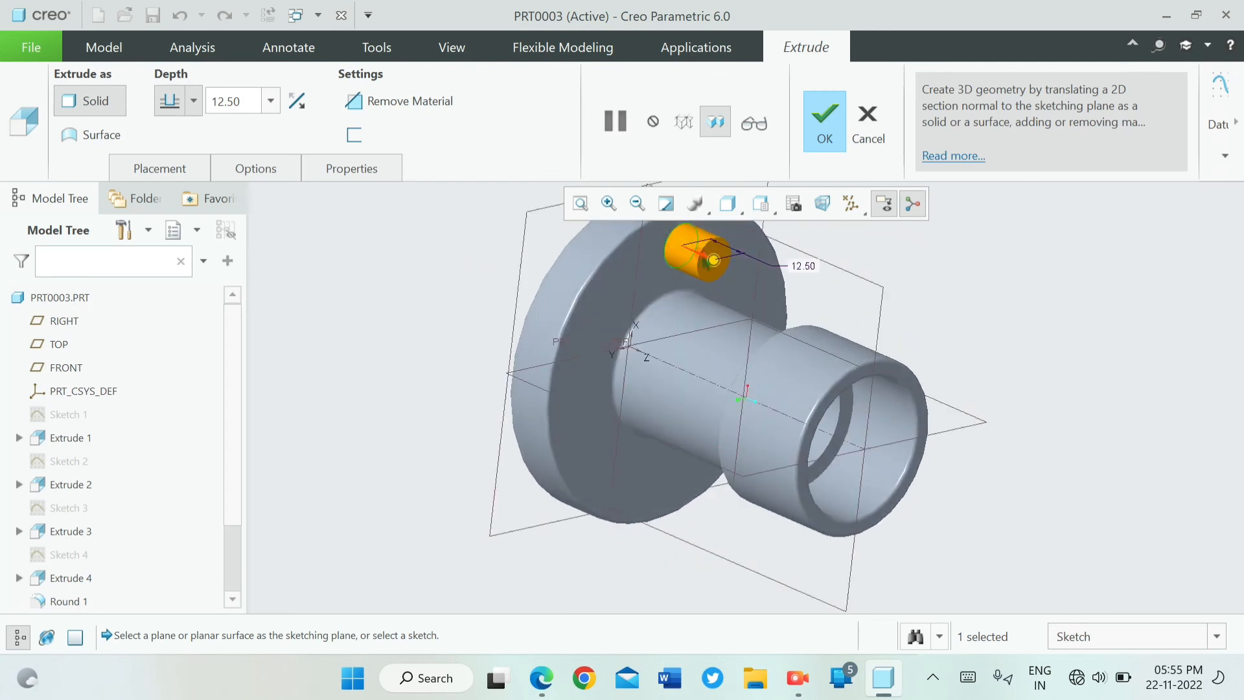
left_click(700, 254)
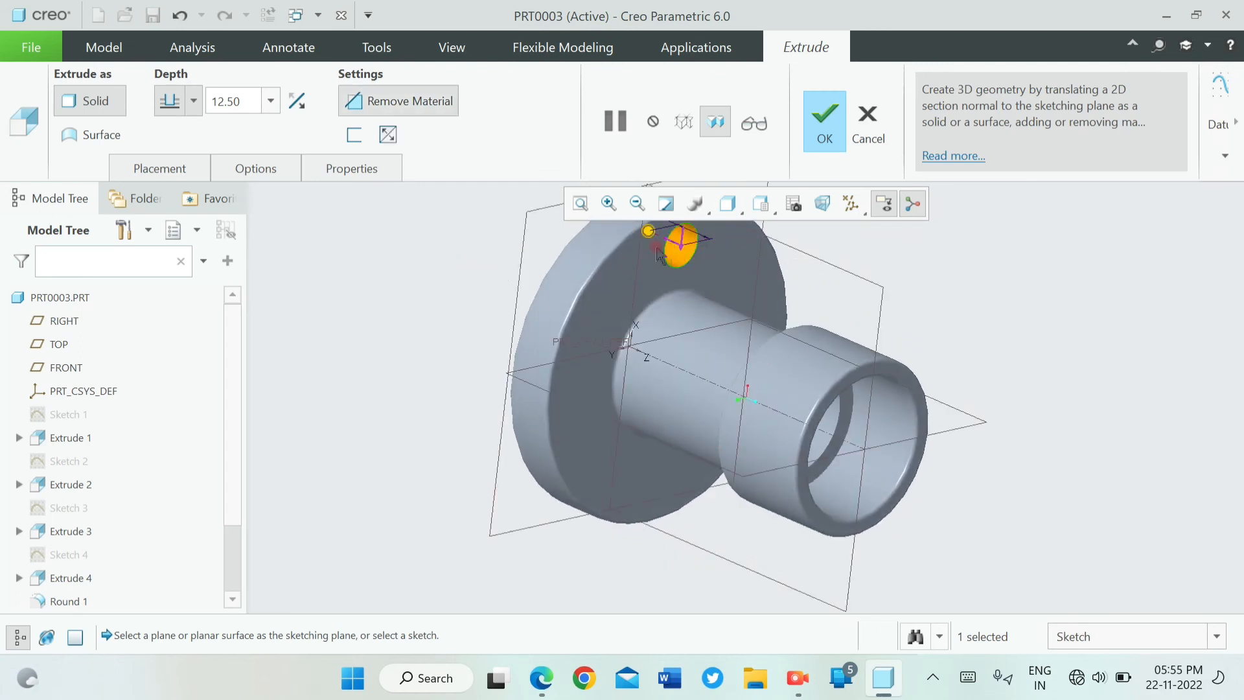
left_click(193, 100)
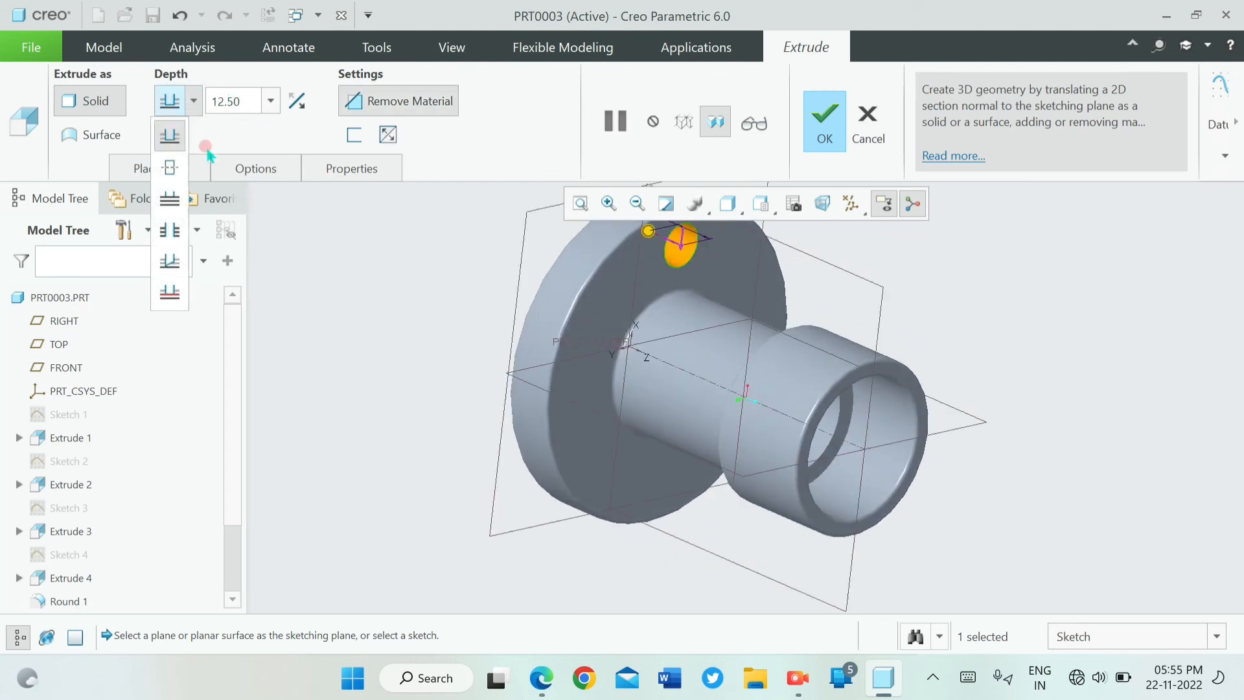
left_click(170, 230)
mouse_move(275, 295)
middle_mouse_down()
mouse_move(364, 320)
mouse_move(363, 340)
mouse_move(267, 306)
mouse_move(229, 337)
middle_mouse_up()
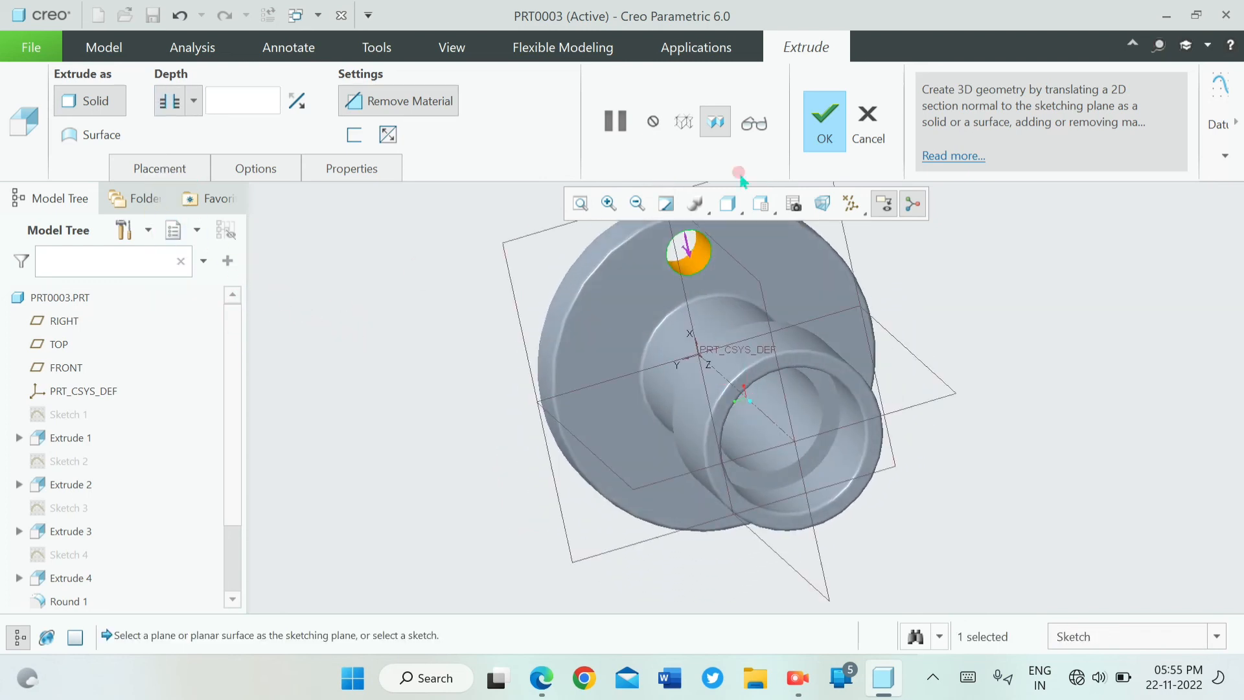
left_click(839, 127)
- Pattern the bolt hole about the coordinate system's Z axis with 4 members spaced 90 degrees apart
mouse_move(959, 278)
middle_mouse_down()
mouse_move(933, 257)
mouse_move(951, 259)
middle_mouse_up()
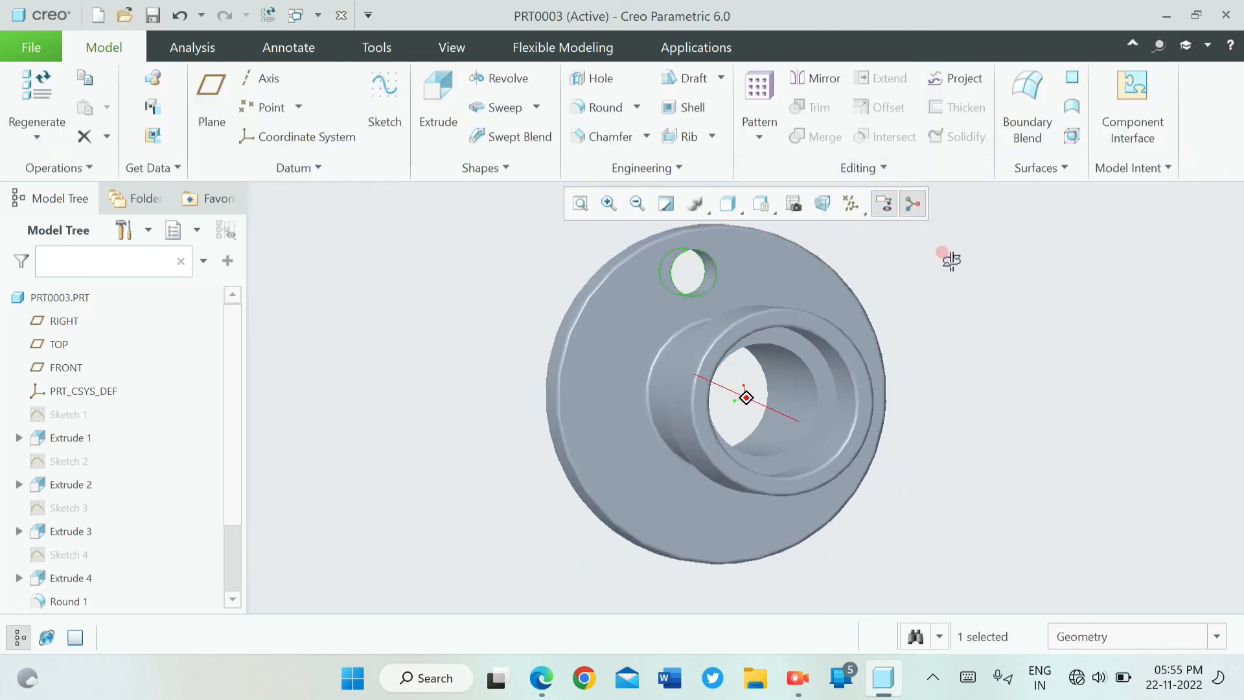
left_click(758, 90)
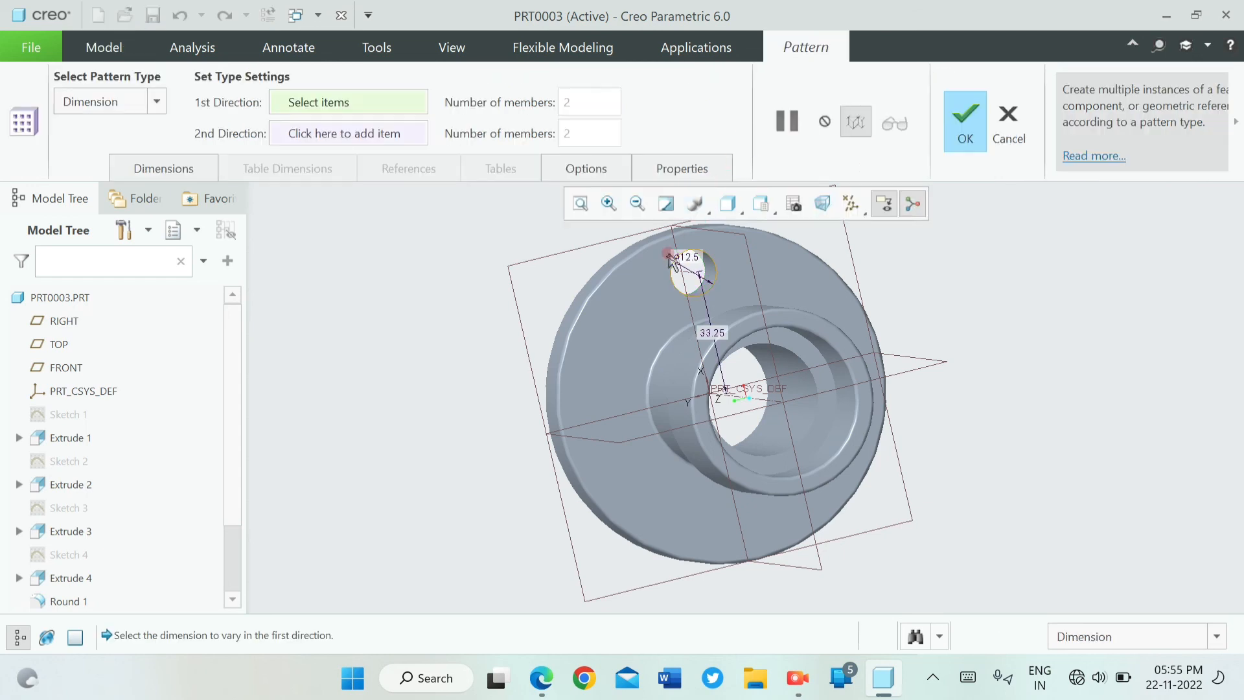
left_click(155, 104)
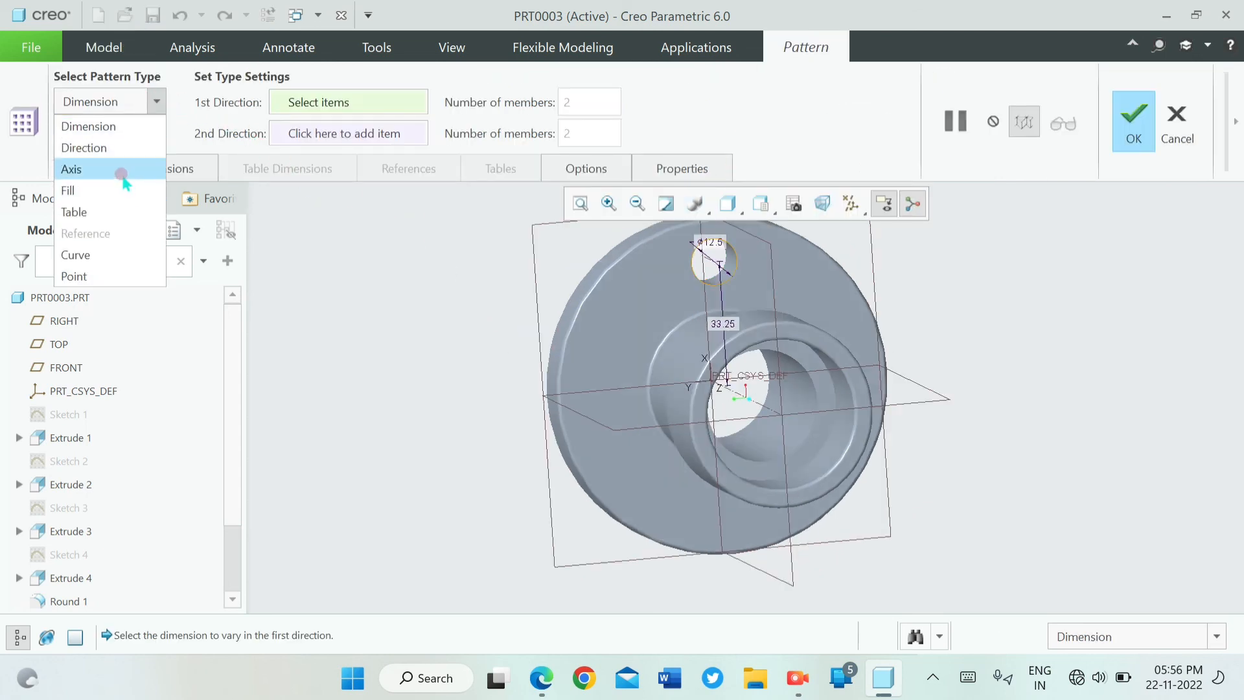
left_click(122, 174)
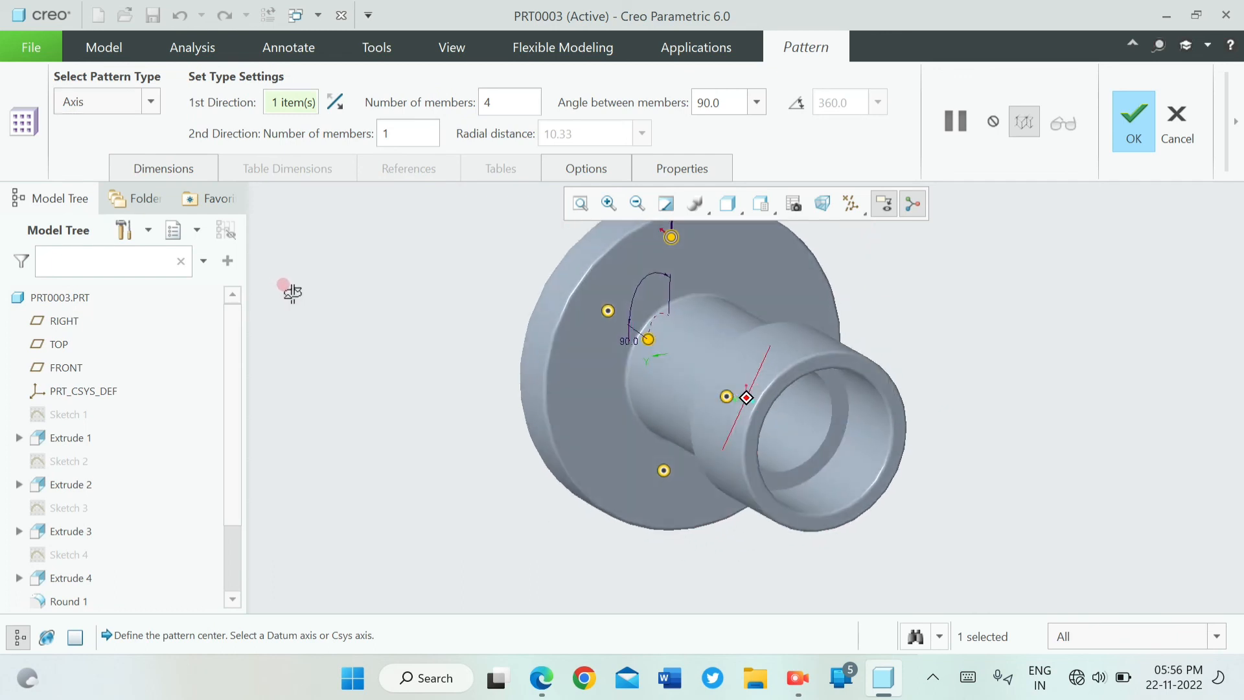
middle_click_drag(291, 293, 270, 280)
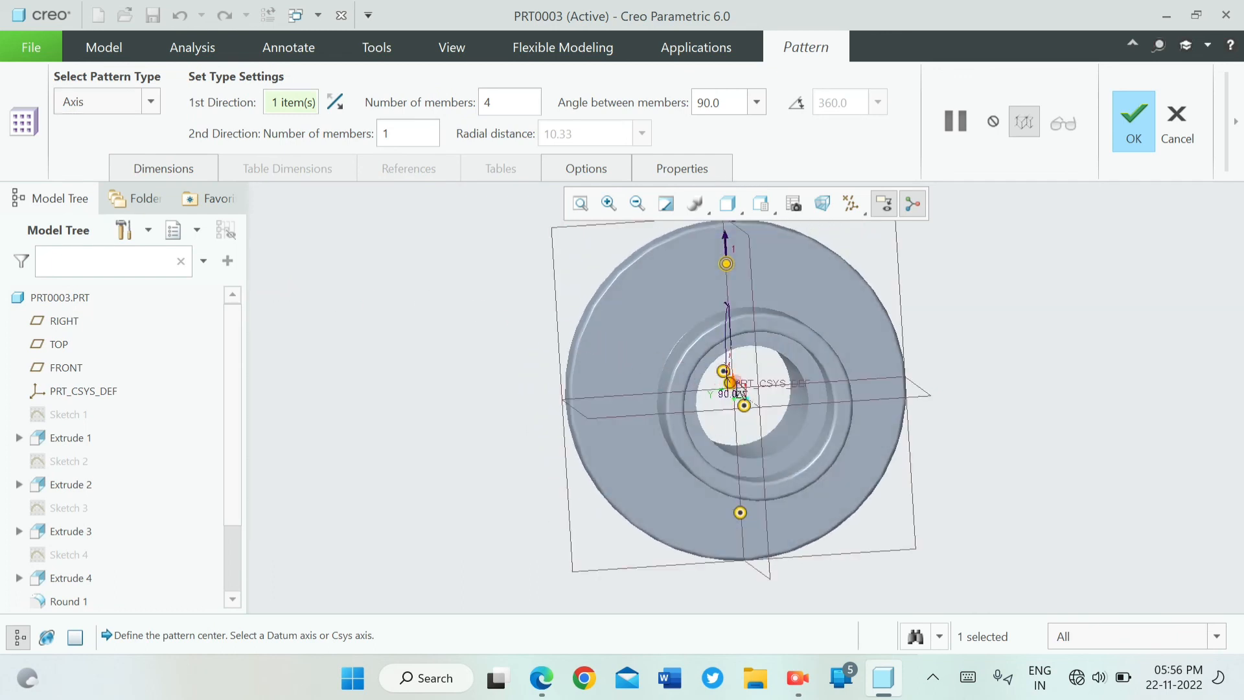
left_click(750, 405)
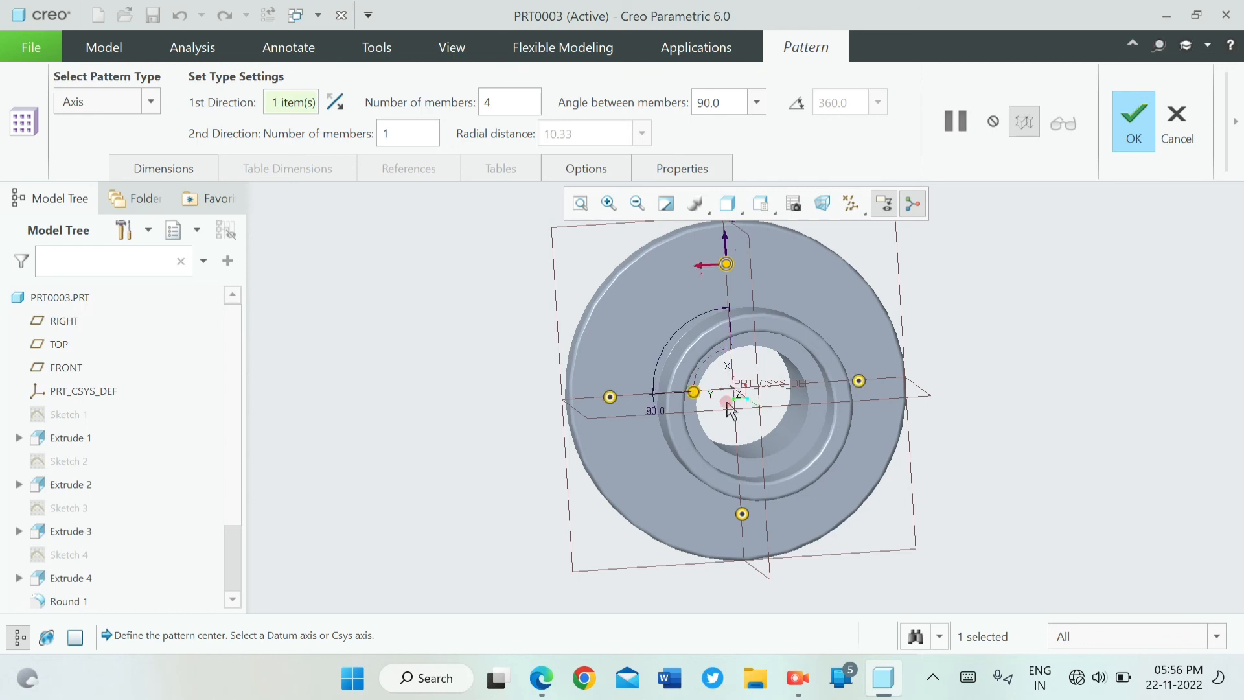
mouse_move(485, 461)
middle_mouse_down()
mouse_move(467, 439)
mouse_move(475, 453)
middle_mouse_up()
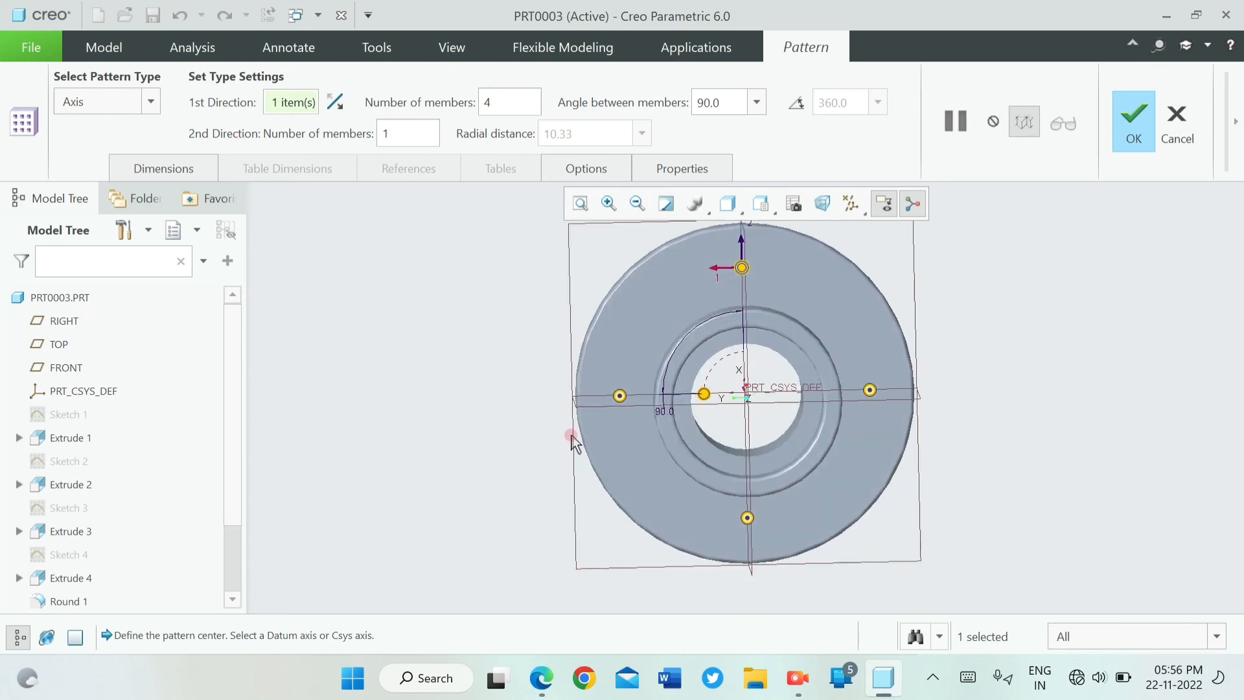
left_click(1135, 120)
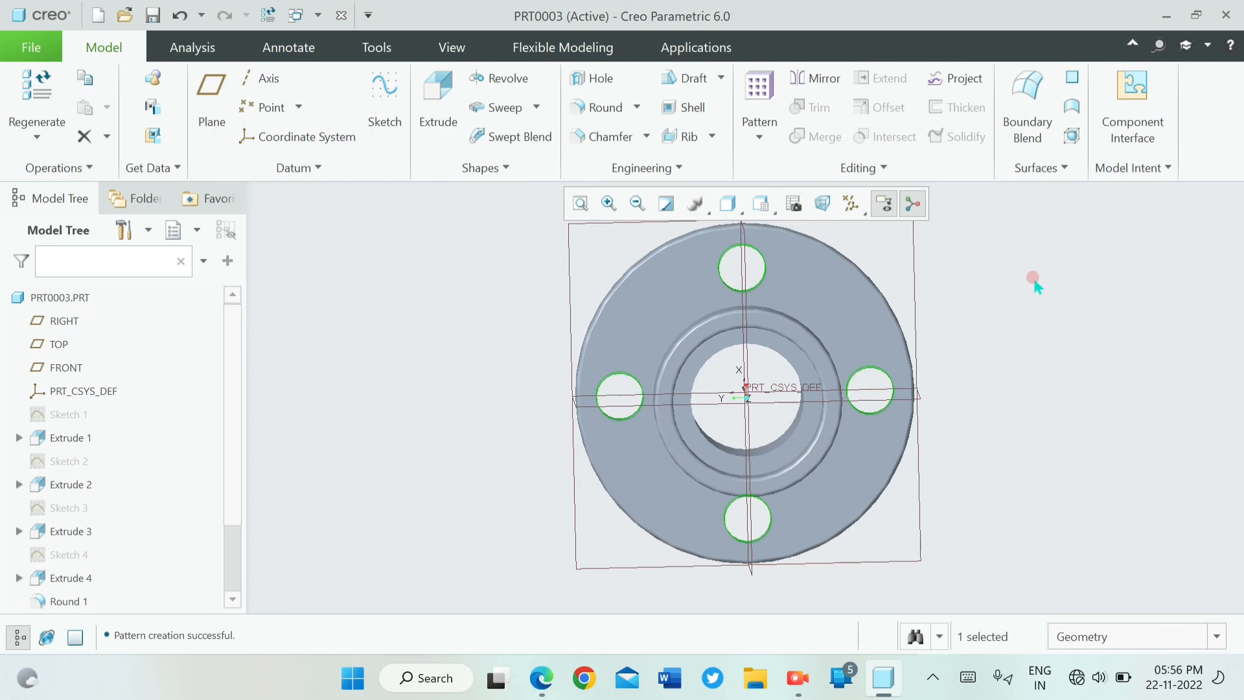
middle_click_drag(1036, 298, 972, 270)
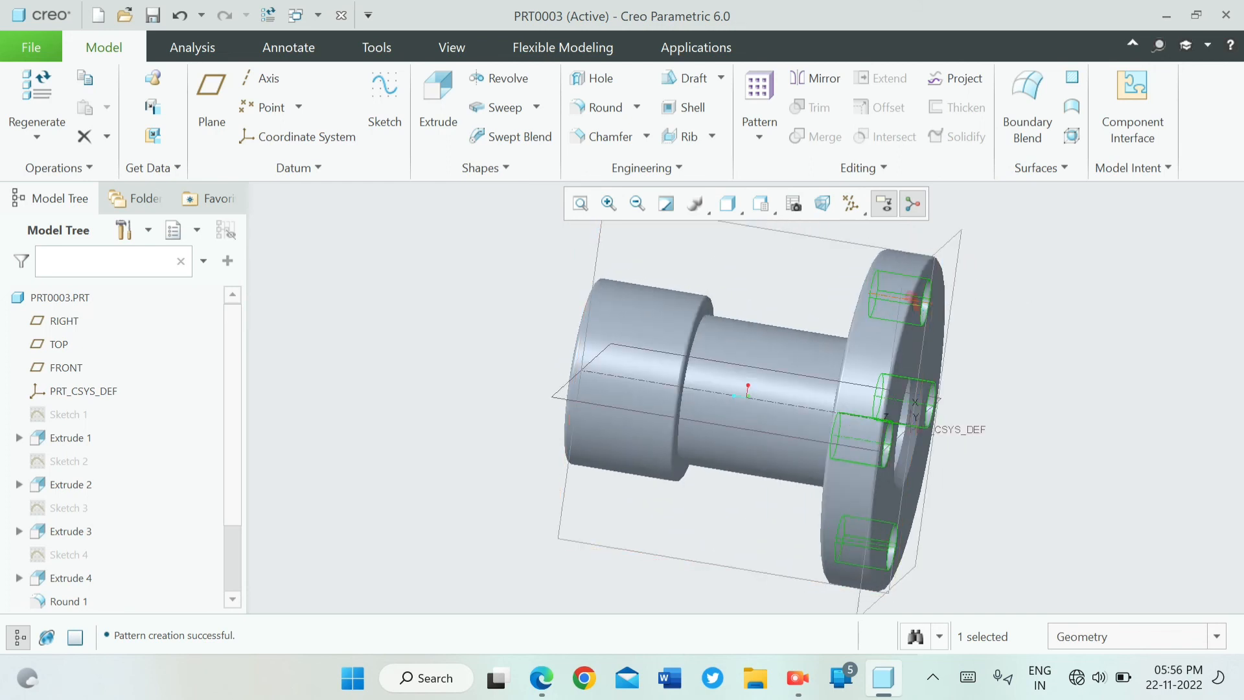
middle_click_drag(1037, 318, 1128, 319)
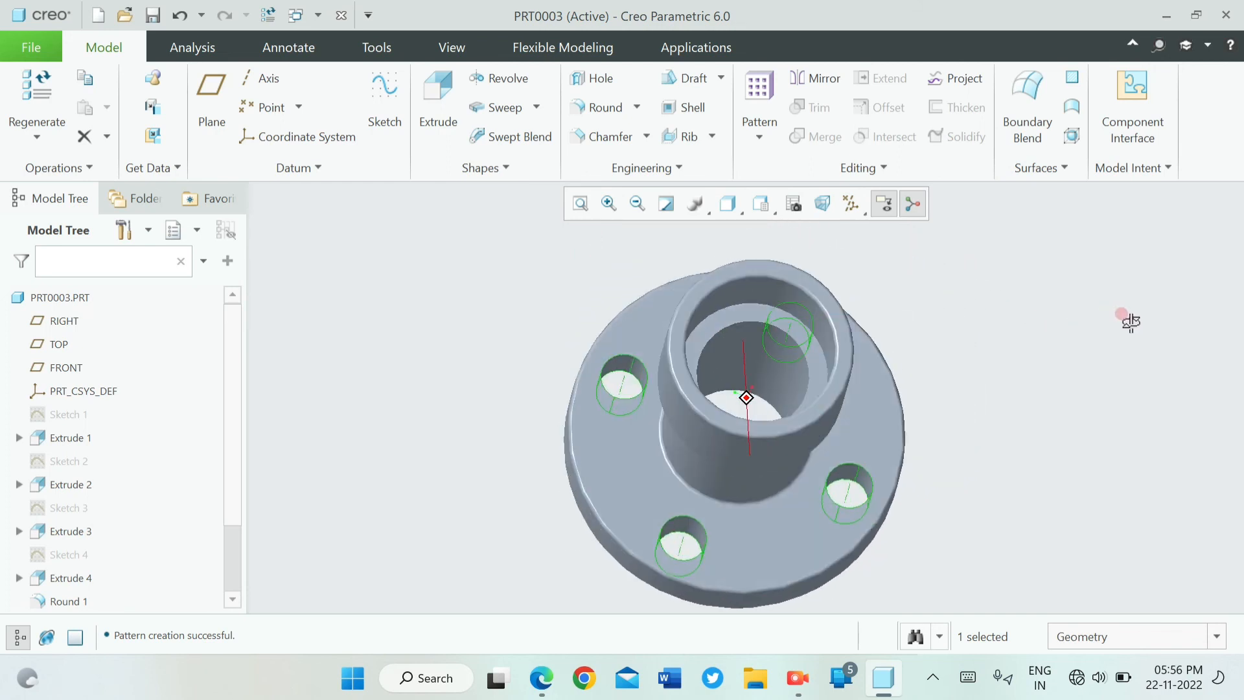